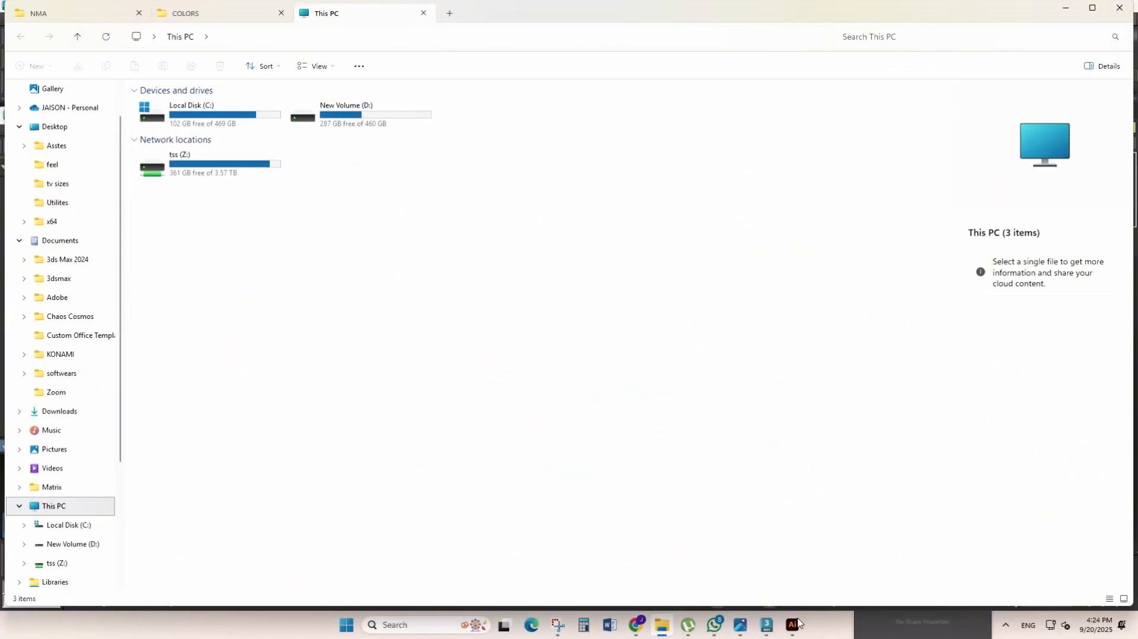
# - Check the NMA logo's colours in Illustrator and return to the 3ds Max scene
pyautogui.moveTo(777, 636)
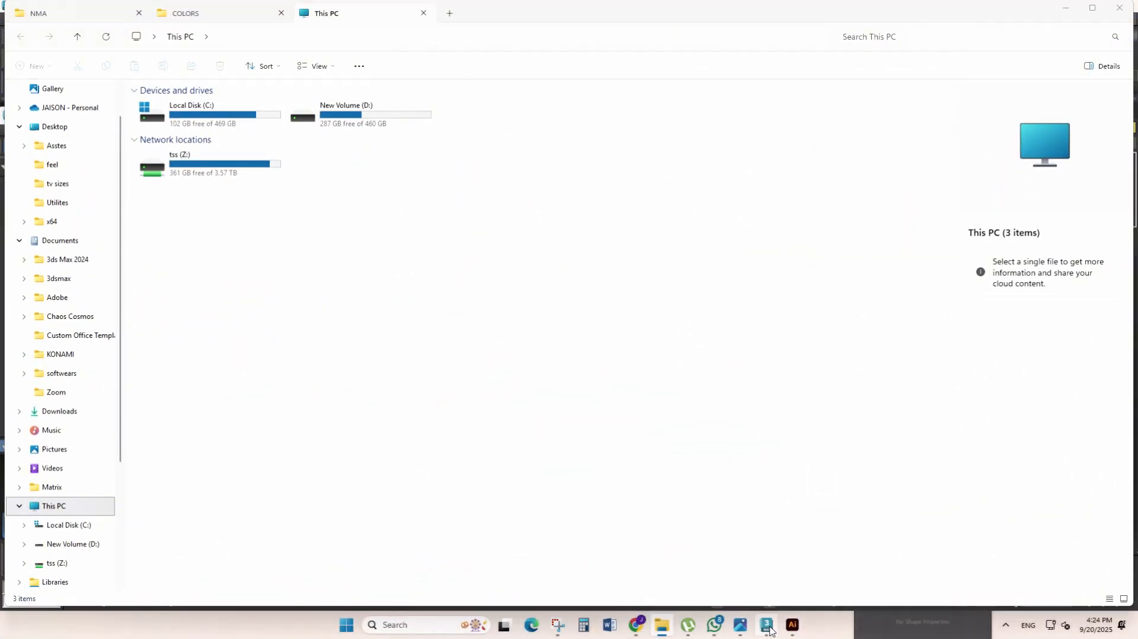
pyautogui.click(789, 631)
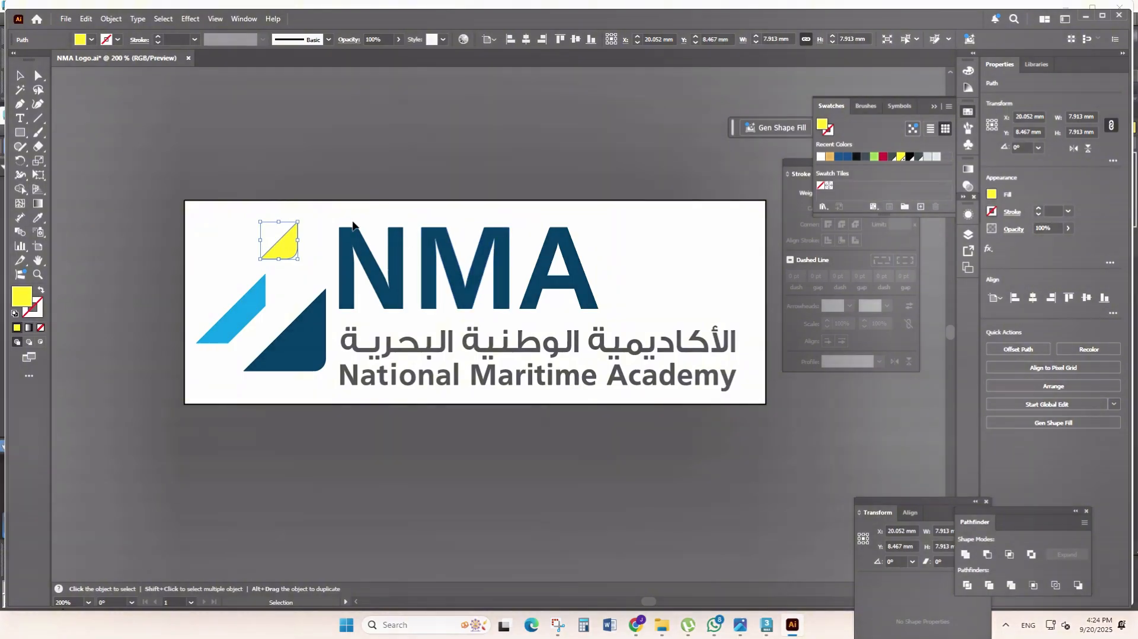
pyautogui.moveTo(766, 624)
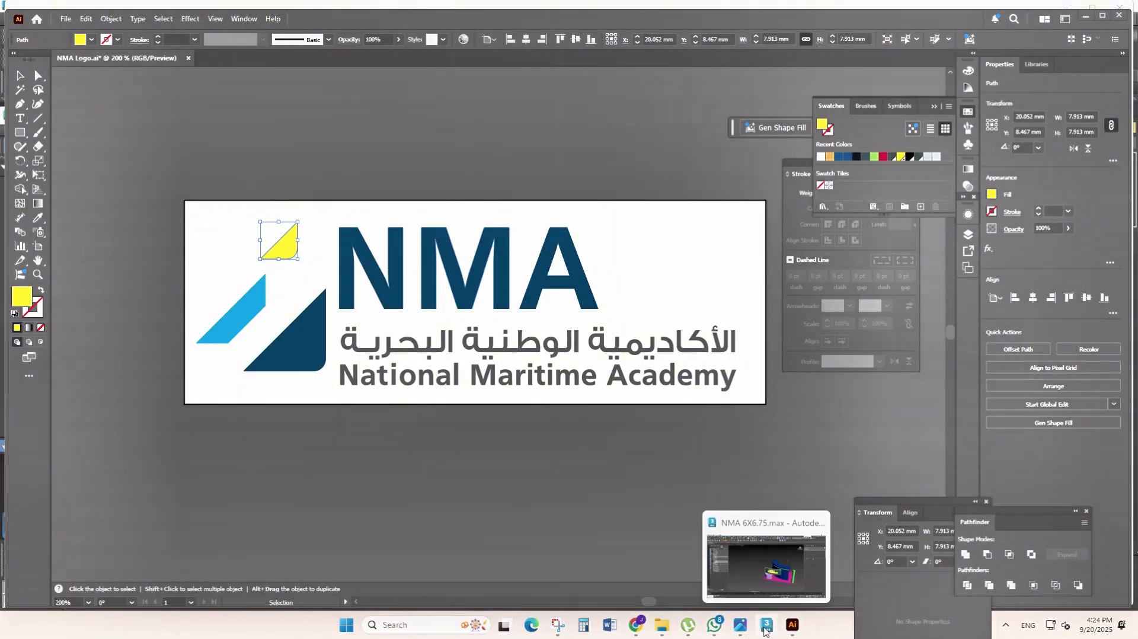
pyautogui.click(766, 569)
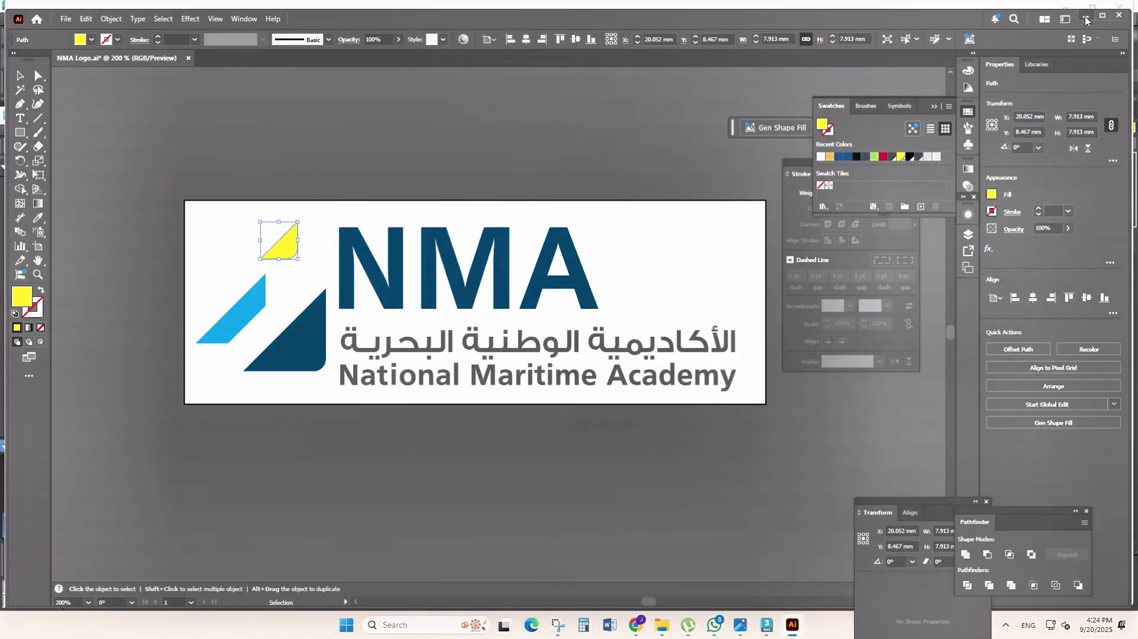
pyautogui.click(1084, 18)
pyautogui.click(1061, 7)
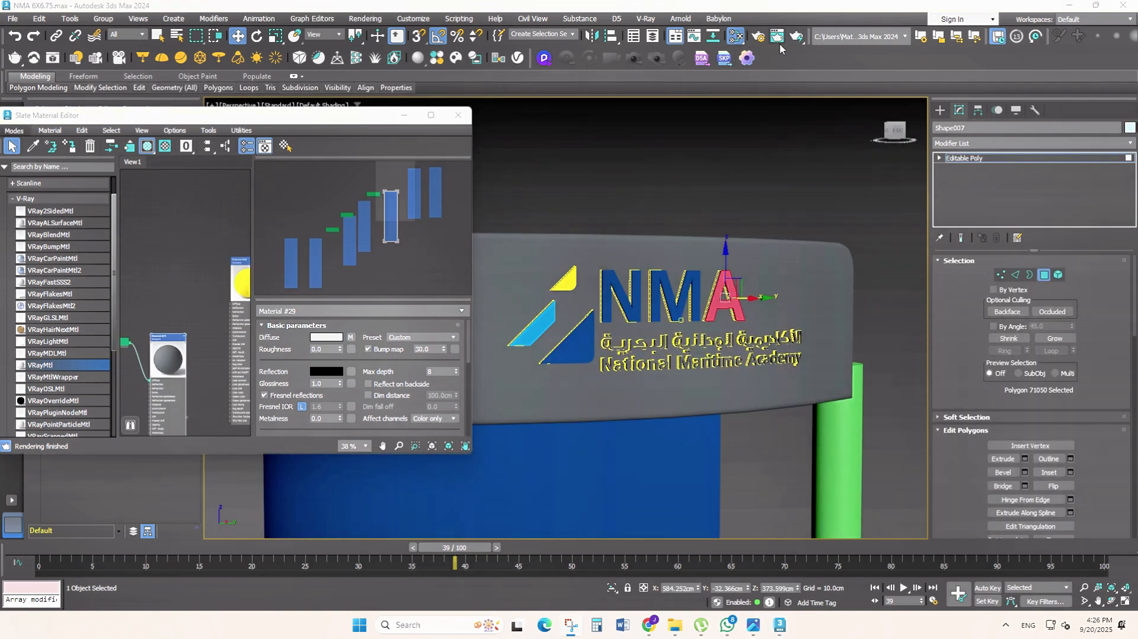
# - Render the perspective view to check the sign's backlit logo, closing the render windows when done
pyautogui.click(780, 43)
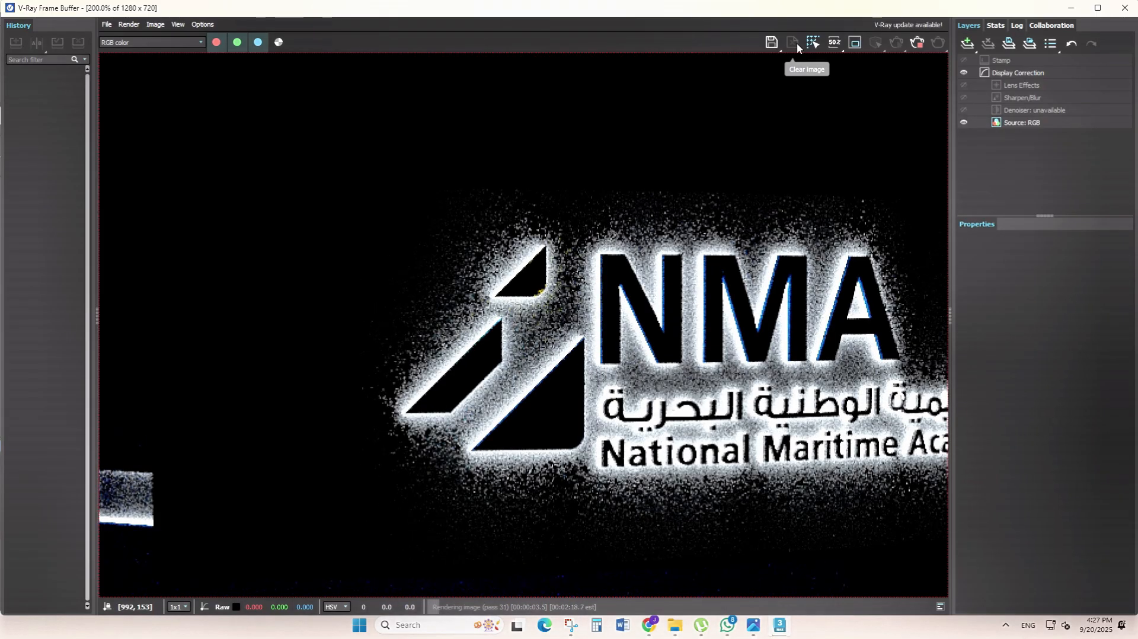
pyautogui.scroll(-1, 581, 335)
pyautogui.scroll(1, 415, 262)
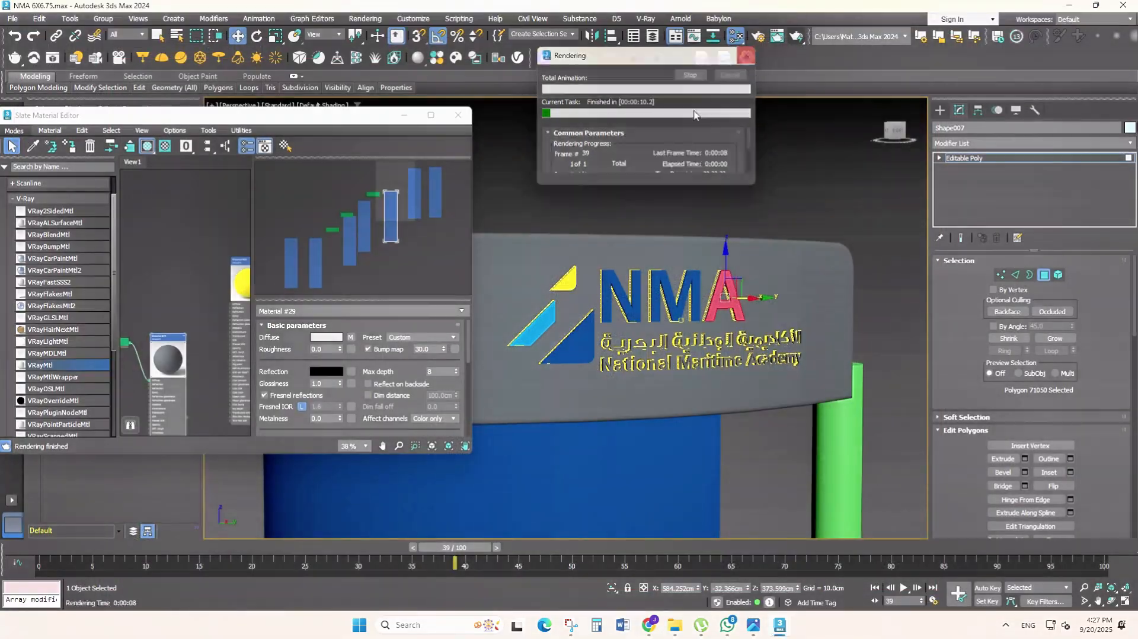
pyautogui.scroll(-4, 714, 335)
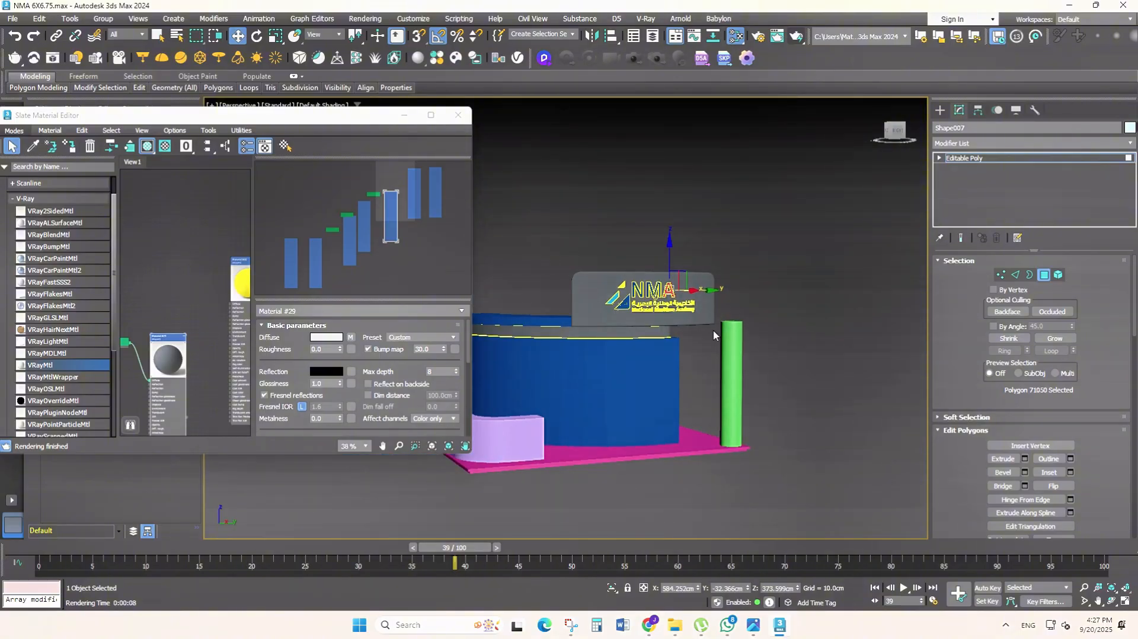
# - Assign the yellow material to the polygons of the upper triangle in the sign's other, uncoloured logo
pyautogui.click(1044, 276)
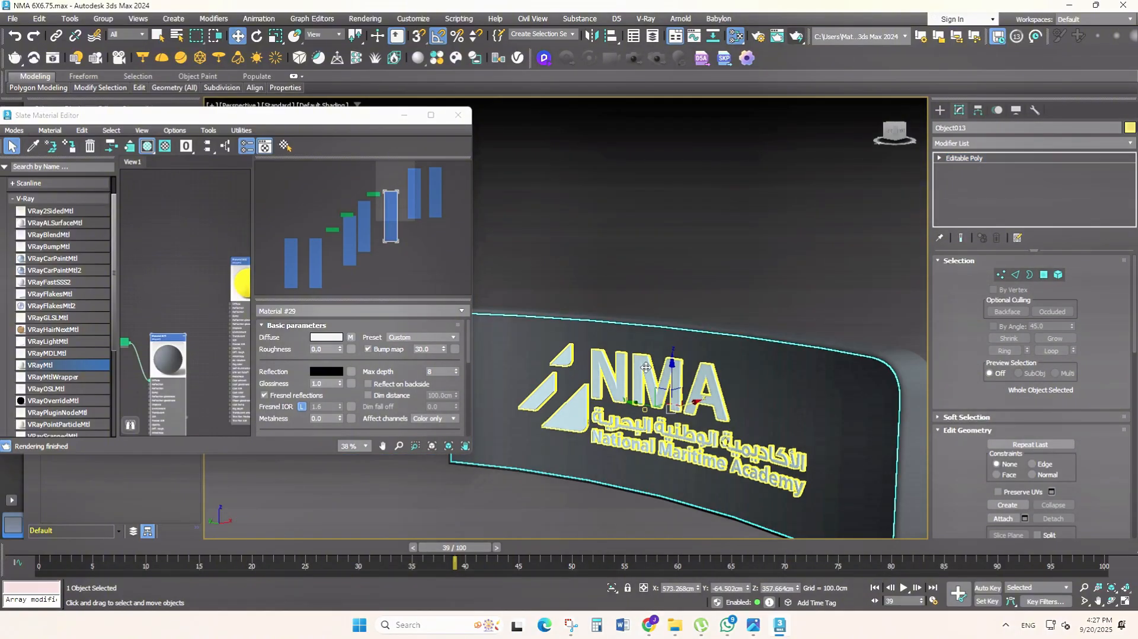
pyautogui.click(644, 368)
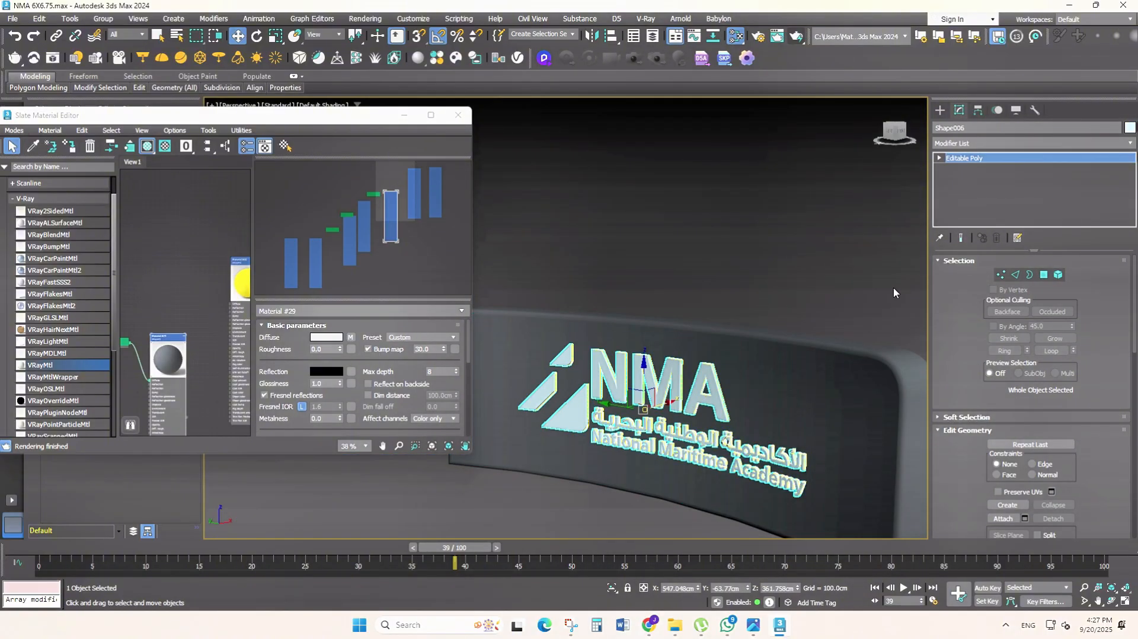
pyautogui.click(1044, 275)
pyautogui.moveTo(529, 323); pyautogui.dragTo(526, 320)
pyautogui.moveTo(213, 305); pyautogui.dragTo(132, 305, button='middle')
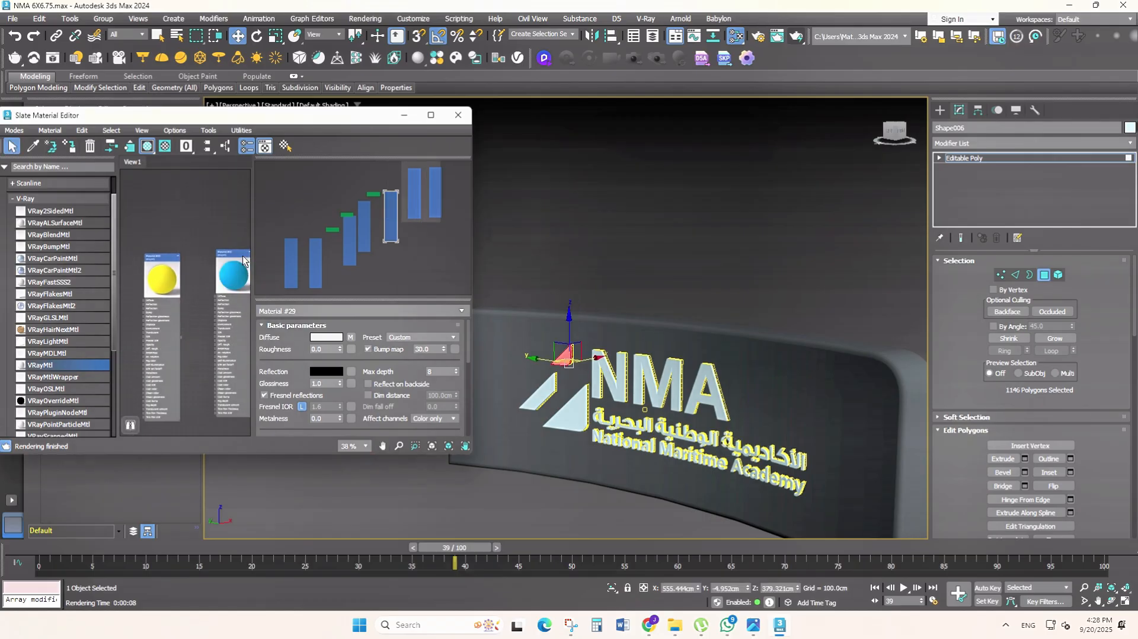
pyautogui.scroll(-3, 211, 272)
pyautogui.scroll(3, 208, 272)
pyautogui.click(165, 274)
pyautogui.click(70, 146)
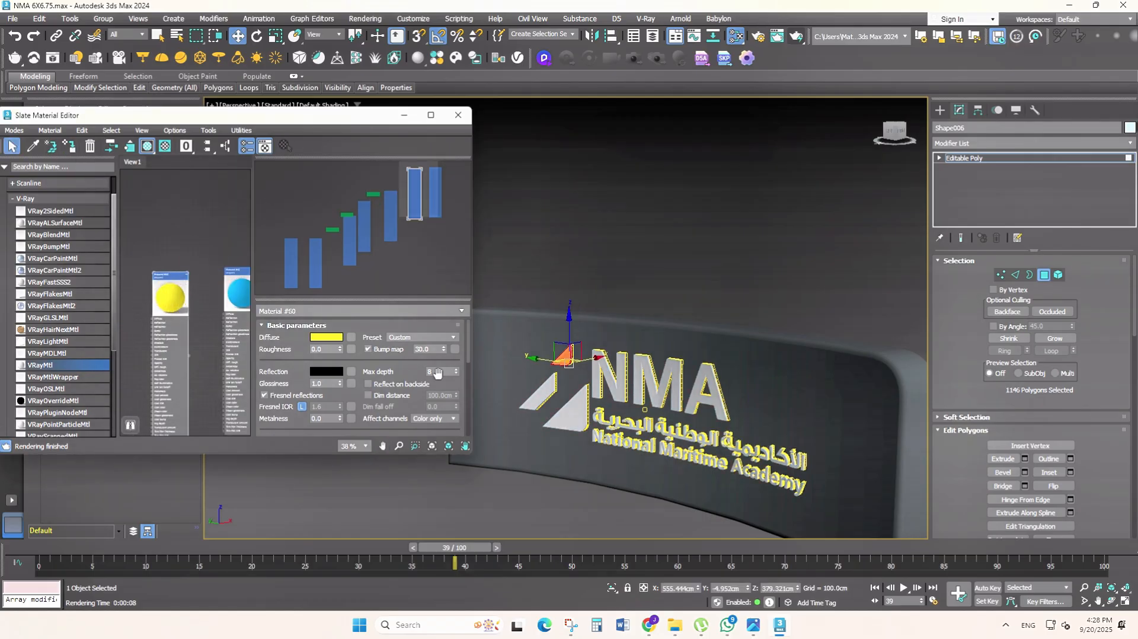
# - Assign the light blue material to the polygons of the two lower emblem shapes on the same logo
pyautogui.moveTo(499, 367); pyautogui.dragTo(566, 431)
pyautogui.moveTo(237, 261); pyautogui.dragTo(209, 261, button='middle')
pyautogui.doubleClick(210, 273)
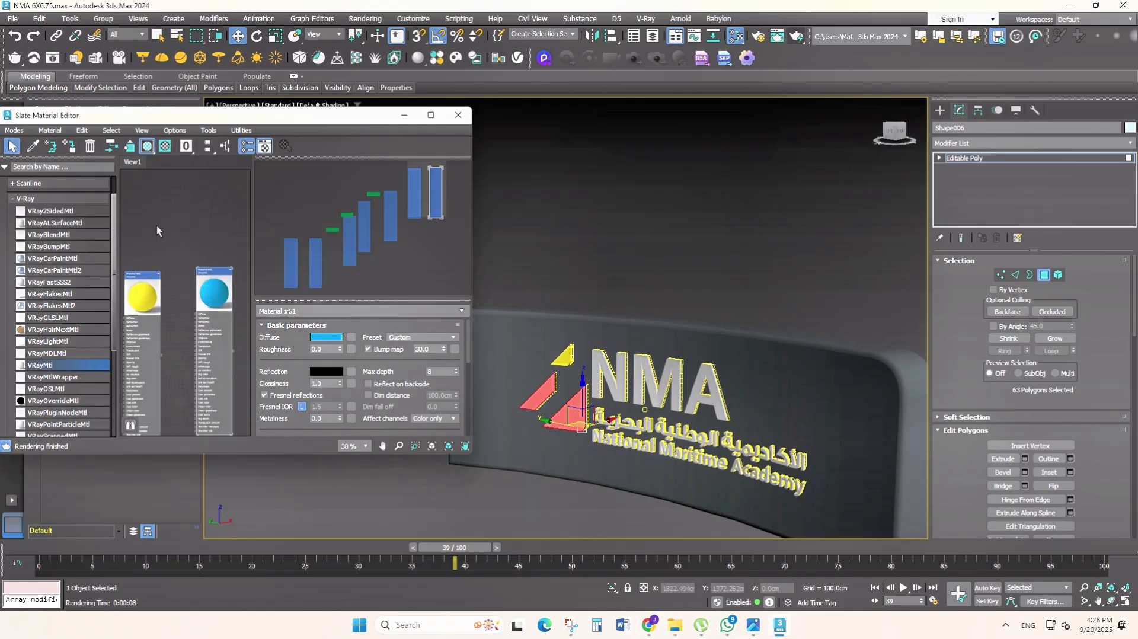
pyautogui.click(69, 147)
# - Select the NMA letters and the lower-right emblem triangle as polygons and assign them the dark blue material
pyautogui.keyDown('alt'); pyautogui.moveTo(652, 379); pyautogui.dragTo(724, 359, button='middle'); pyautogui.keyUp('alt')
pyautogui.scroll(2, 597, 324)
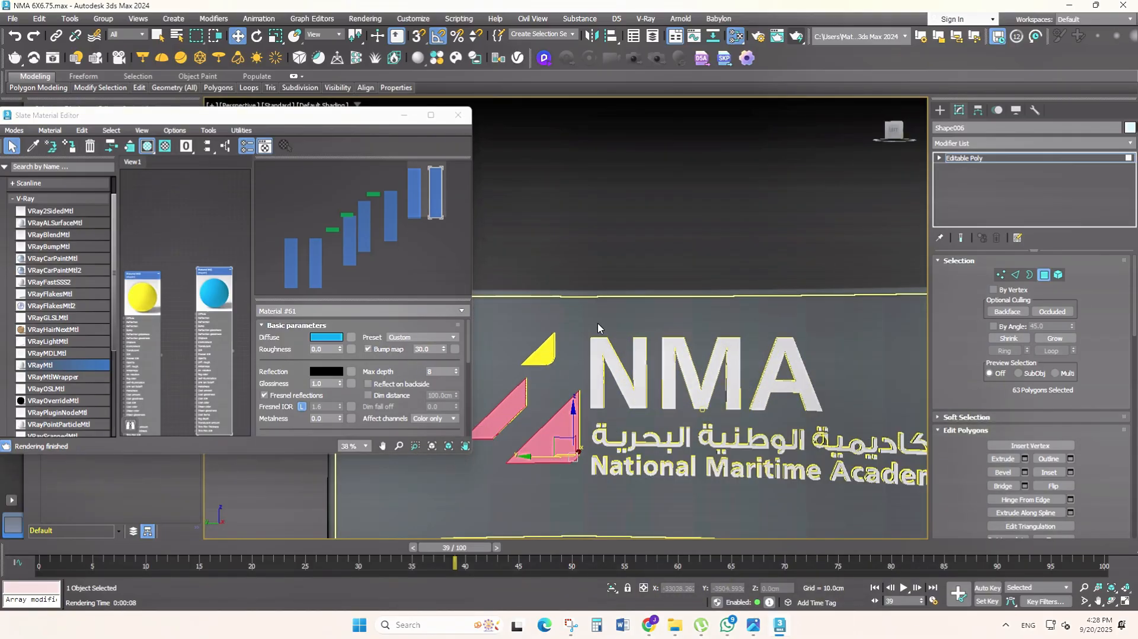
pyautogui.moveTo(598, 324); pyautogui.dragTo(582, 298, button='middle')
pyautogui.click(562, 293)
pyautogui.moveTo(838, 476); pyautogui.dragTo(839, 474)
pyautogui.keyDown('ctrl'); pyautogui.moveTo(594, 468); pyautogui.dragTo(526, 406); pyautogui.keyUp('ctrl')
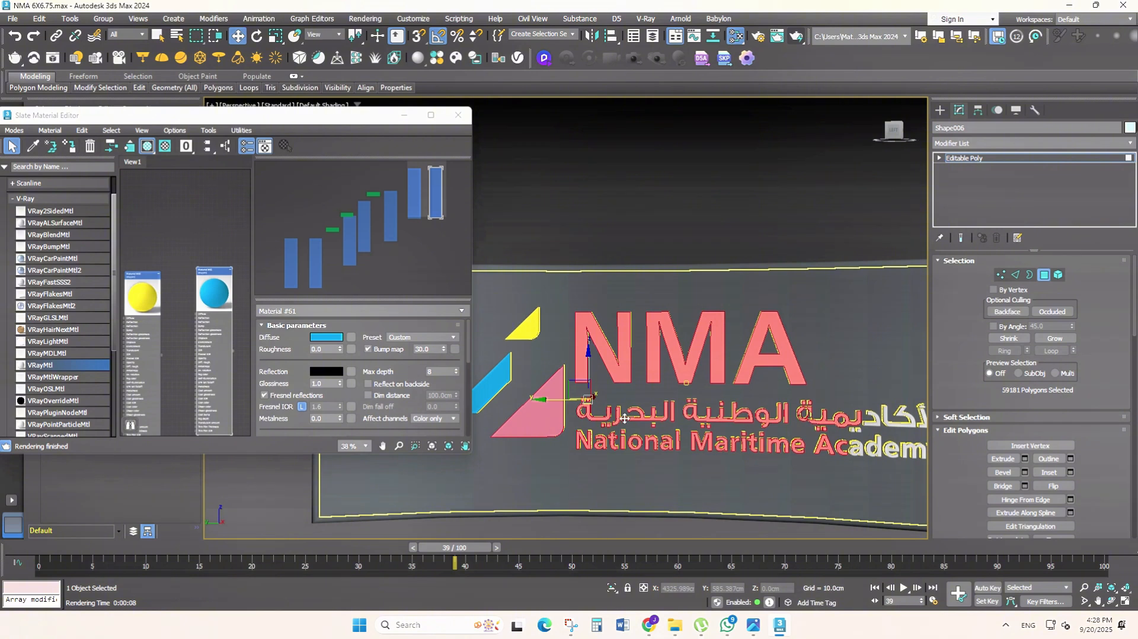
pyautogui.scroll(3, 608, 442)
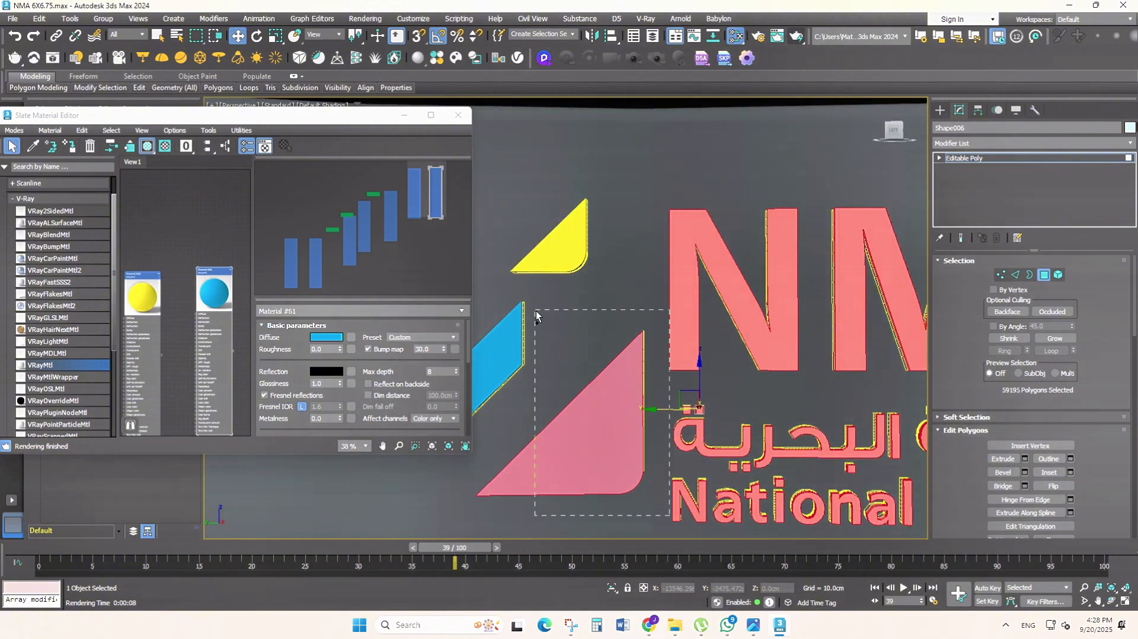
pyautogui.scroll(-5, 240, 276)
pyautogui.moveTo(240, 276); pyautogui.dragTo(250, 263, button='middle')
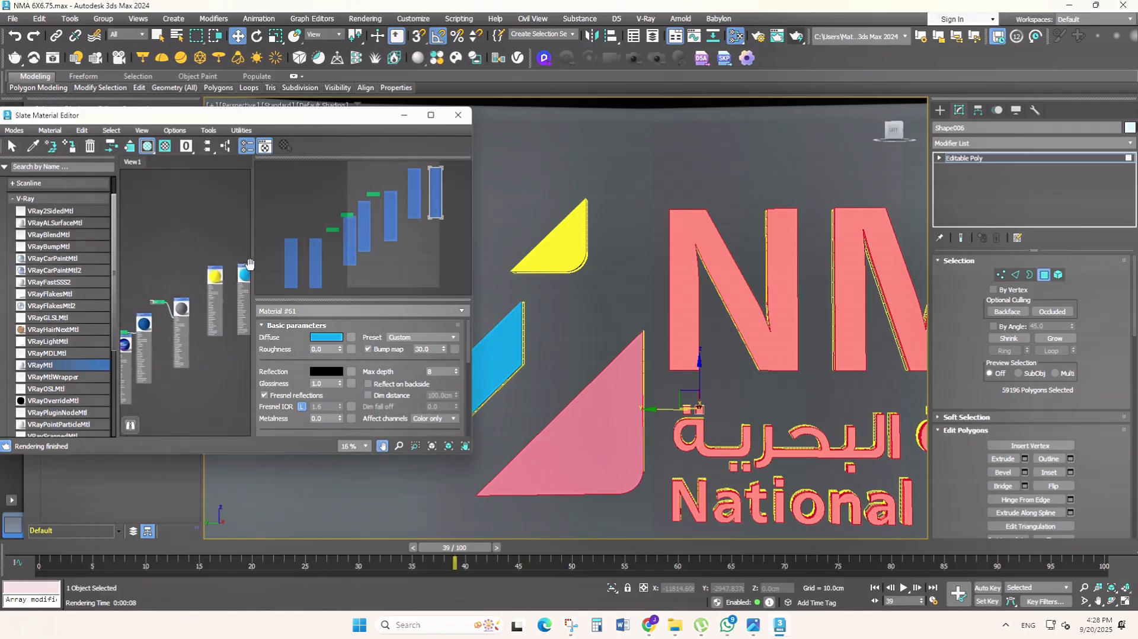
pyautogui.click(144, 322)
pyautogui.scroll(-5, 769, 417)
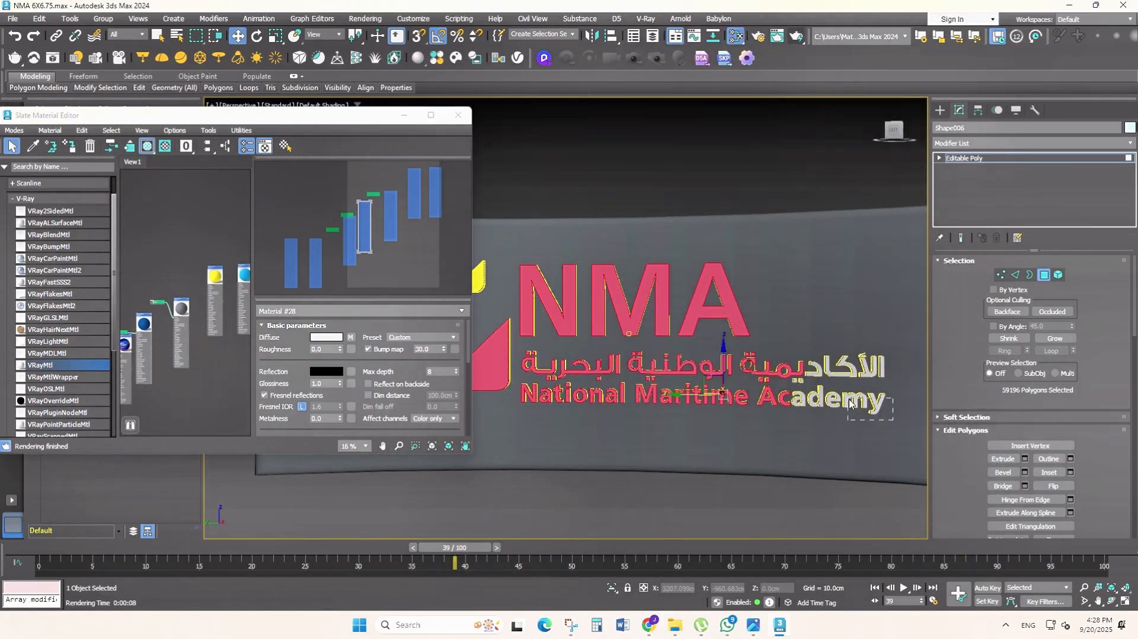
# - Assign Material #29 to the Arabic and English academy name polygons and close the material editor
pyautogui.moveTo(518, 351); pyautogui.dragTo(514, 352)
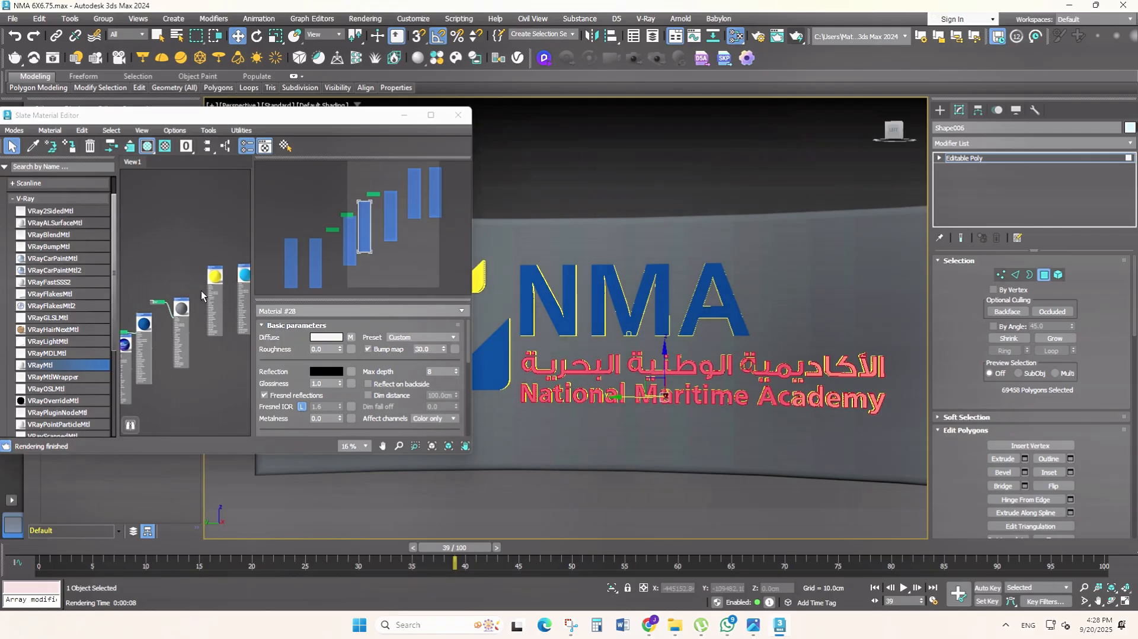
pyautogui.scroll(3, 201, 290)
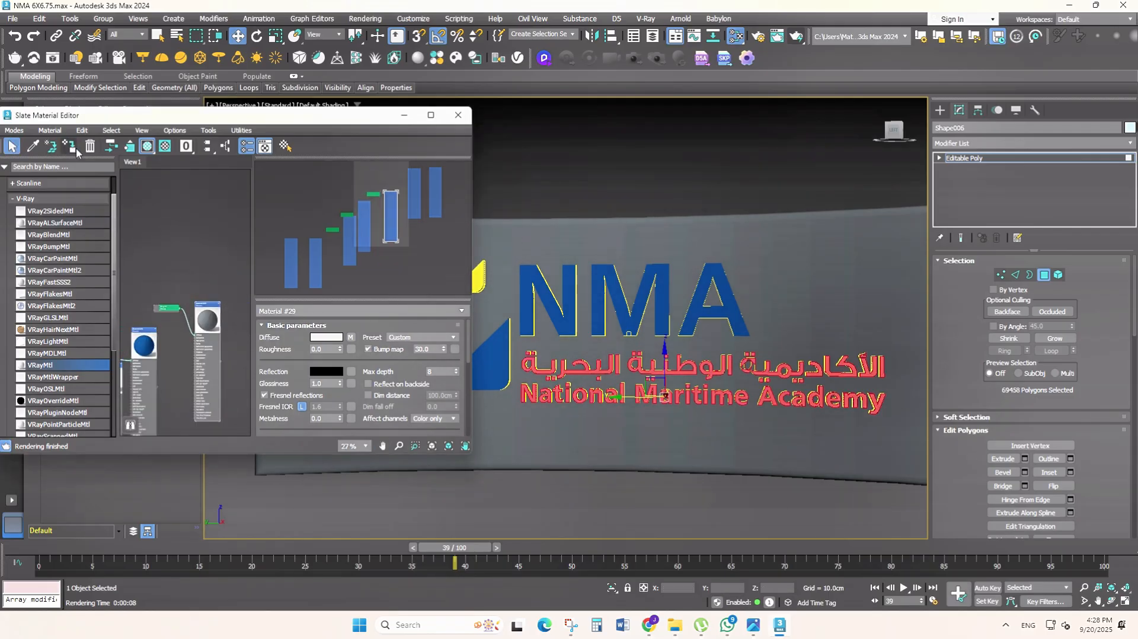
pyautogui.click(457, 115)
pyautogui.scroll(-5, 899, 321)
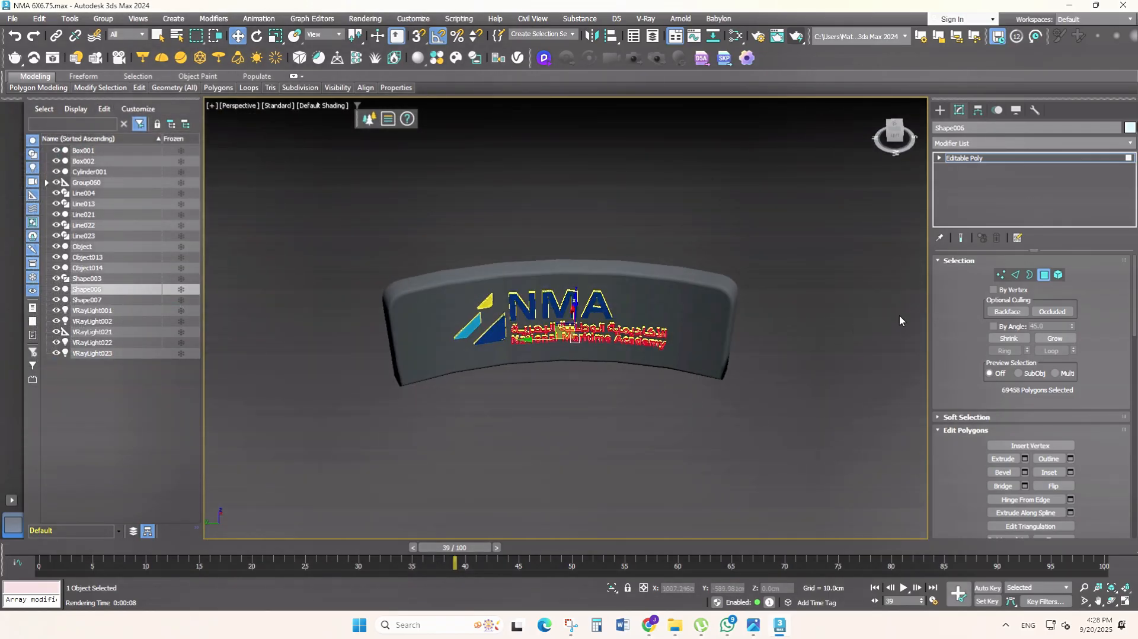
# - Leave polygon editing and group the curved sign panel with its logo shapes and V-Ray lights
pyautogui.click(1044, 276)
pyautogui.keyDown('alt'); pyautogui.moveTo(711, 355); pyautogui.dragTo(670, 415, button='middle'); pyautogui.keyUp('alt')
pyautogui.scroll(4, 650, 376)
pyautogui.scroll(-4, 650, 355)
pyautogui.click(624, 411)
pyautogui.moveTo(670, 465); pyautogui.dragTo(288, 228)
pyautogui.scroll(-3, 325, 320)
pyautogui.scroll(3, 326, 320)
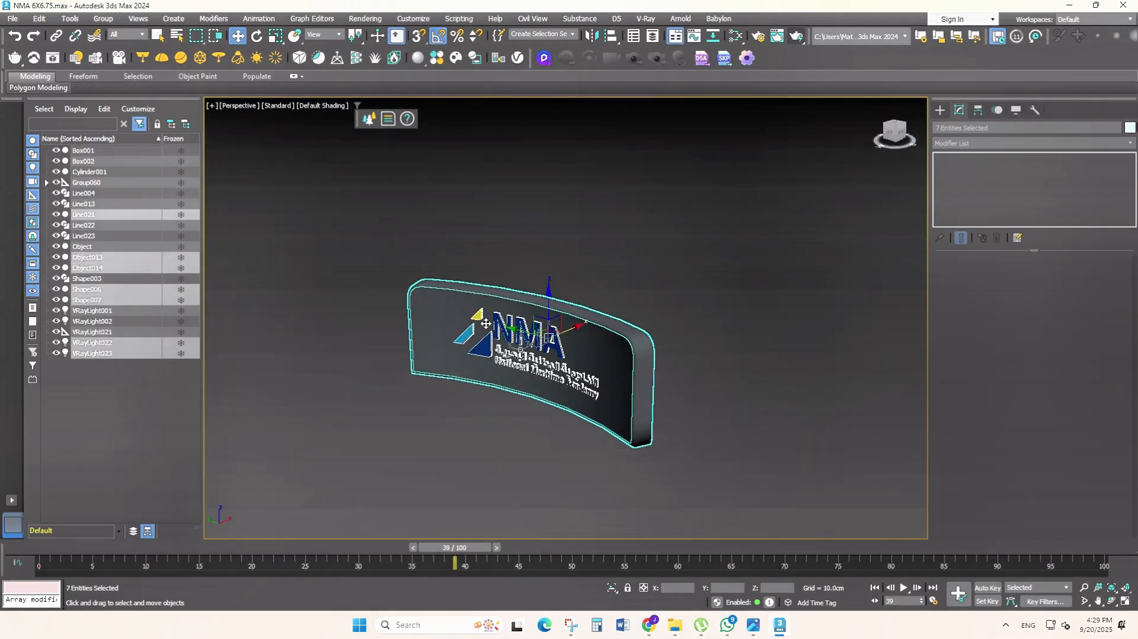
pyautogui.click(103, 18)
pyautogui.click(113, 38)
pyautogui.click(577, 330)
pyautogui.scroll(-3, 782, 432)
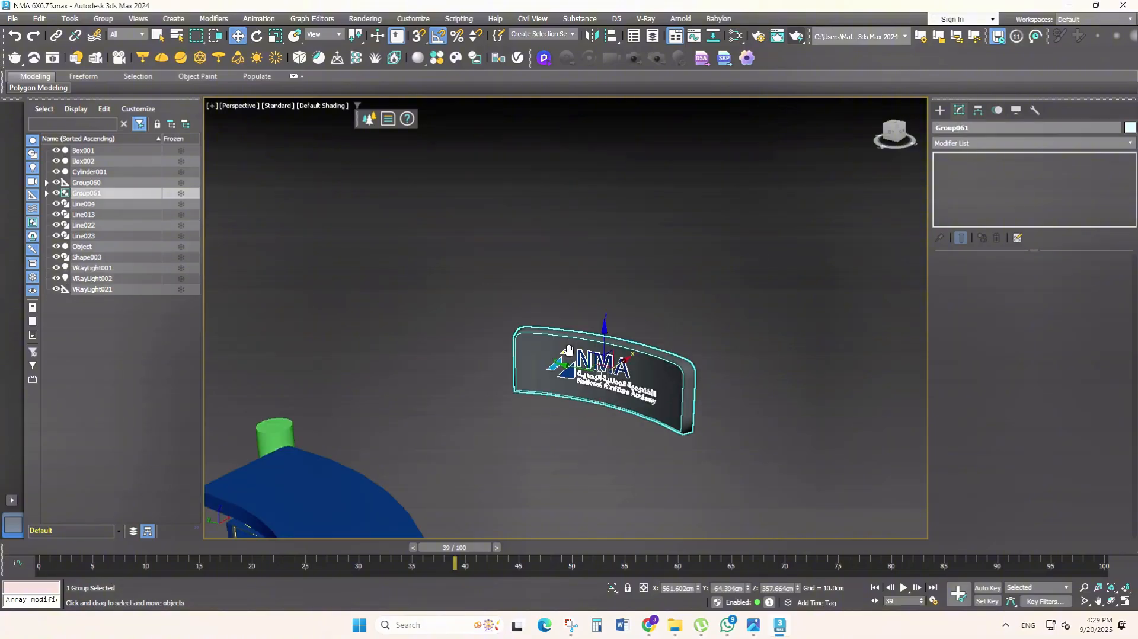
# - Move the sign group over the middle of the curved booth wall in the top view
pyautogui.press('t')
pyautogui.scroll(-4, 521, 320)
pyautogui.moveTo(561, 304); pyautogui.dragTo(445, 326)
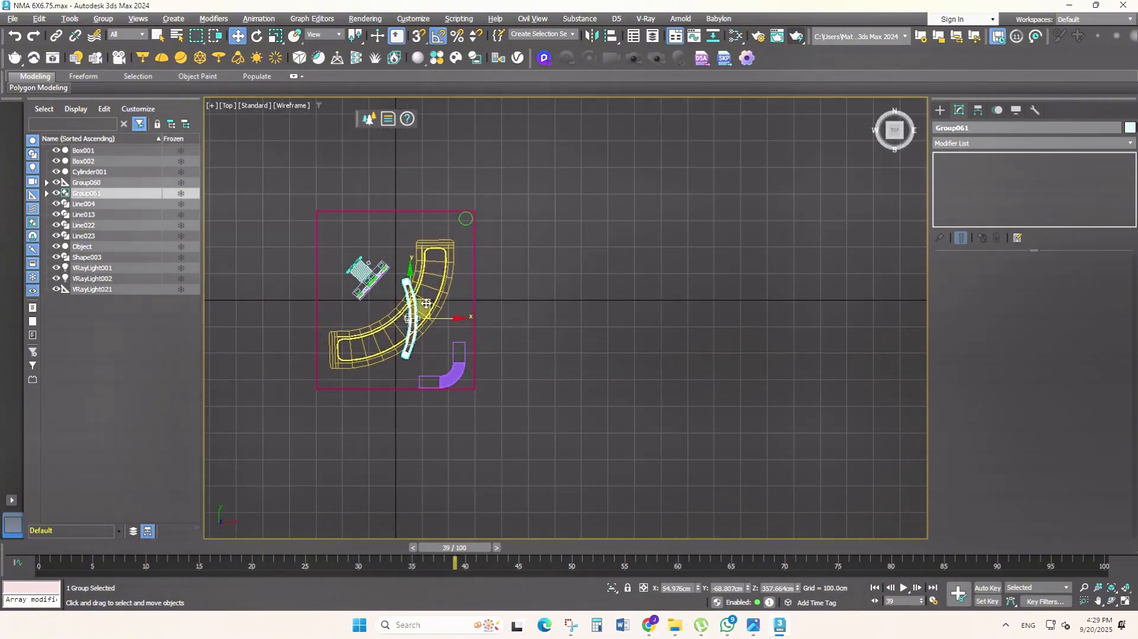
pyautogui.scroll(5, 427, 334)
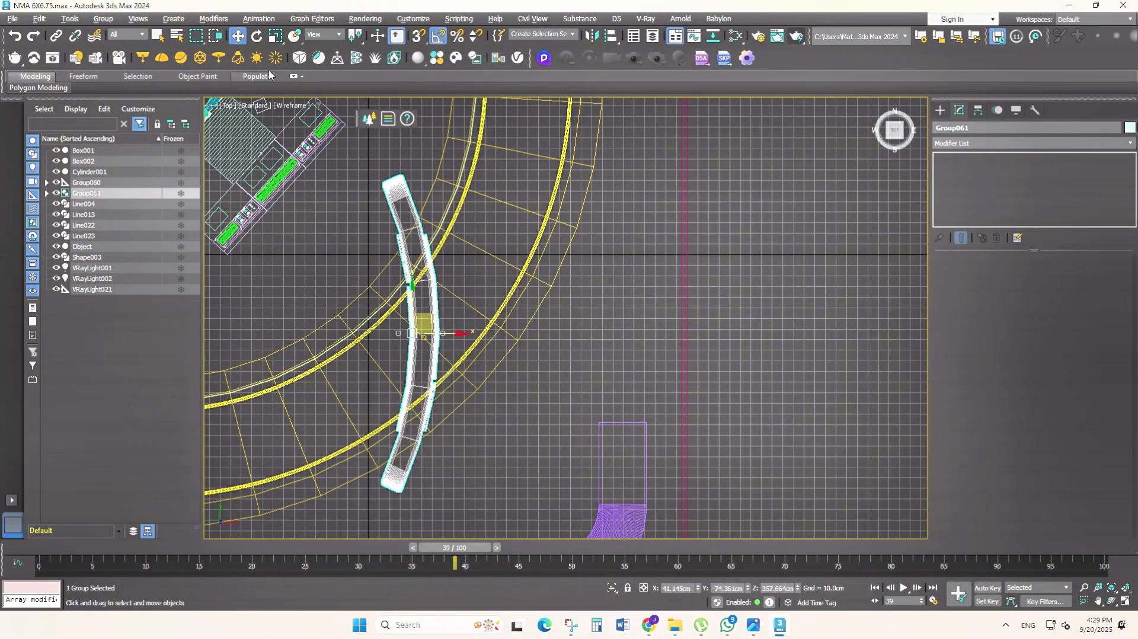
# - Rotate the sign group -45 degrees about Z to follow the wall's curve and return to the perspective view
pyautogui.click(257, 36)
pyautogui.moveTo(465, 319); pyautogui.dragTo(545, 342, button='middle')
pyautogui.moveTo(537, 315); pyautogui.dragTo(562, 346)
pyautogui.hotkey('alt', 'w')
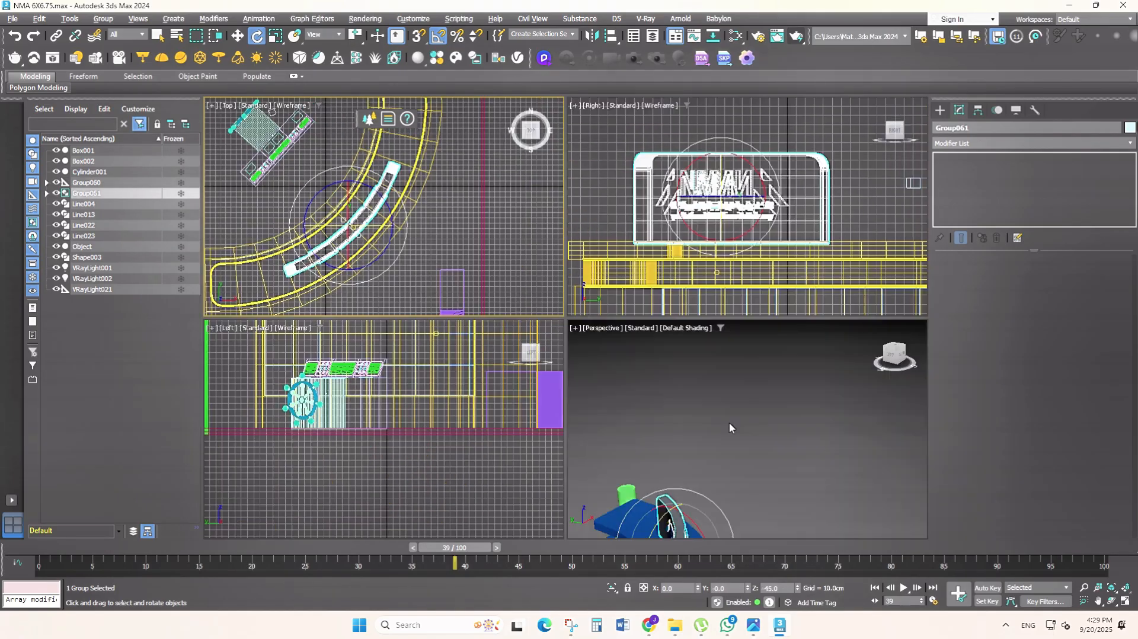
pyautogui.middleClick(728, 422)
pyautogui.hotkey('alt', 'w')
pyautogui.moveTo(497, 509); pyautogui.dragTo(667, 447, button='middle')
pyautogui.scroll(6, 667, 450)
pyautogui.click(237, 36)
pyautogui.scroll(-5, 598, 379)
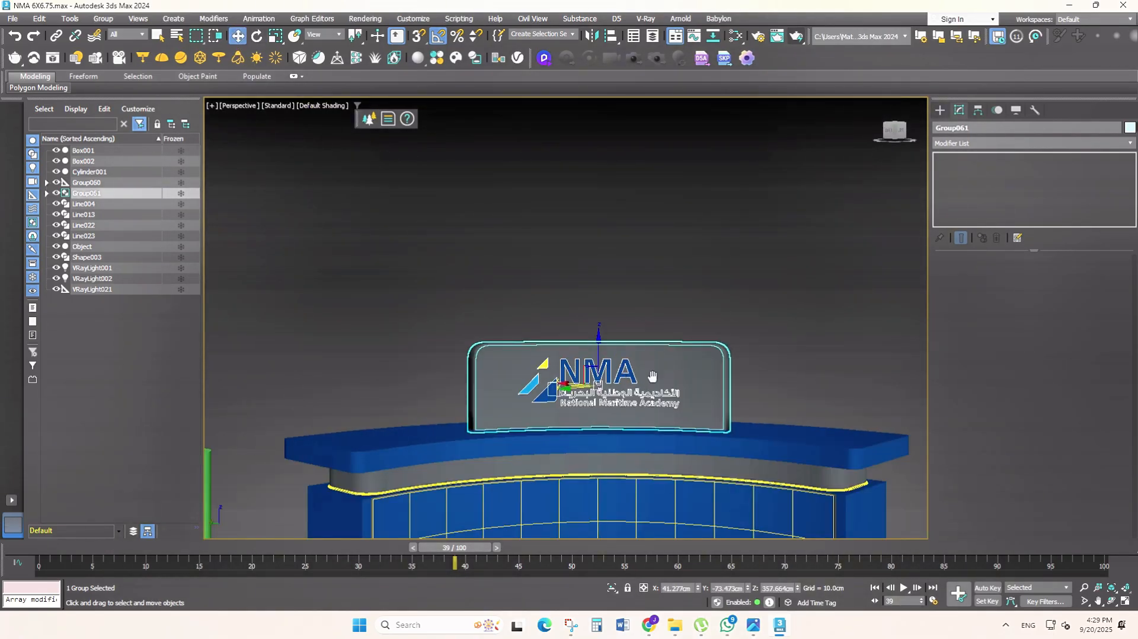
# - Save the scene, render the booth's front view as a check, and close the render windows
pyautogui.moveTo(650, 377); pyautogui.dragTo(678, 263, button='middle')
pyautogui.scroll(2, 676, 307)
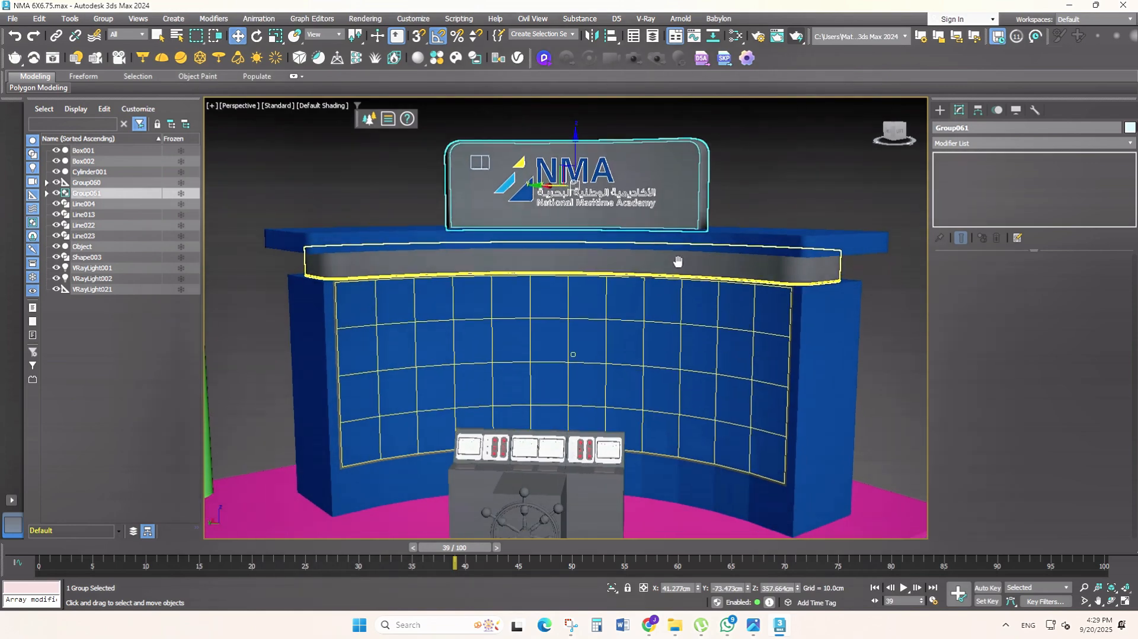
pyautogui.click(13, 18)
pyautogui.click(21, 122)
pyautogui.hotkey('shift', 'q')
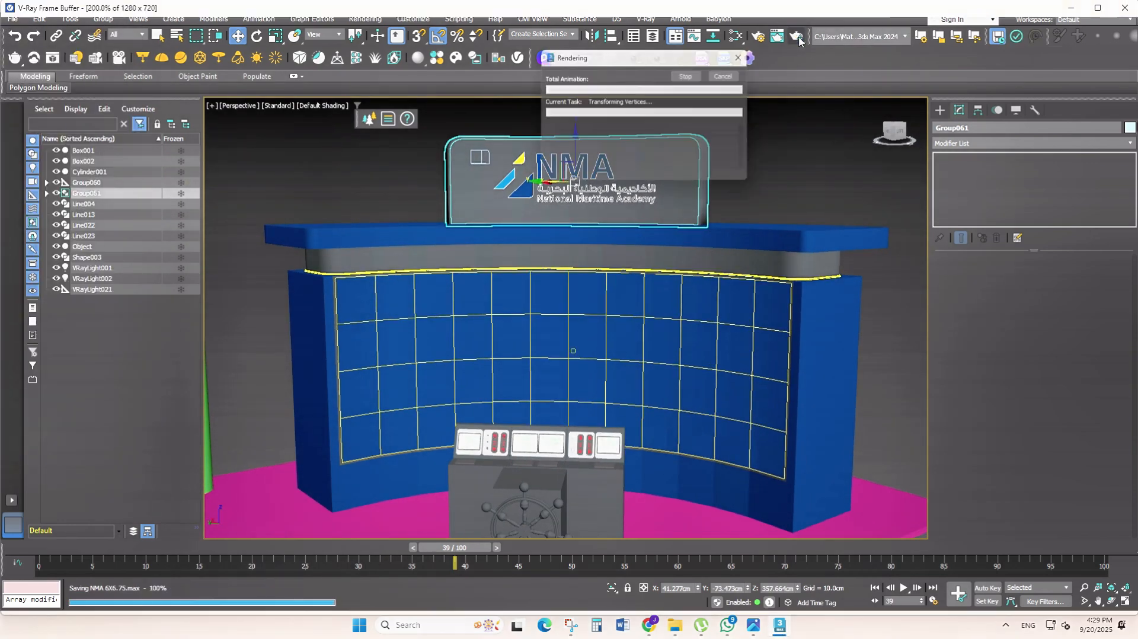
pyautogui.scroll(-2, 674, 371)
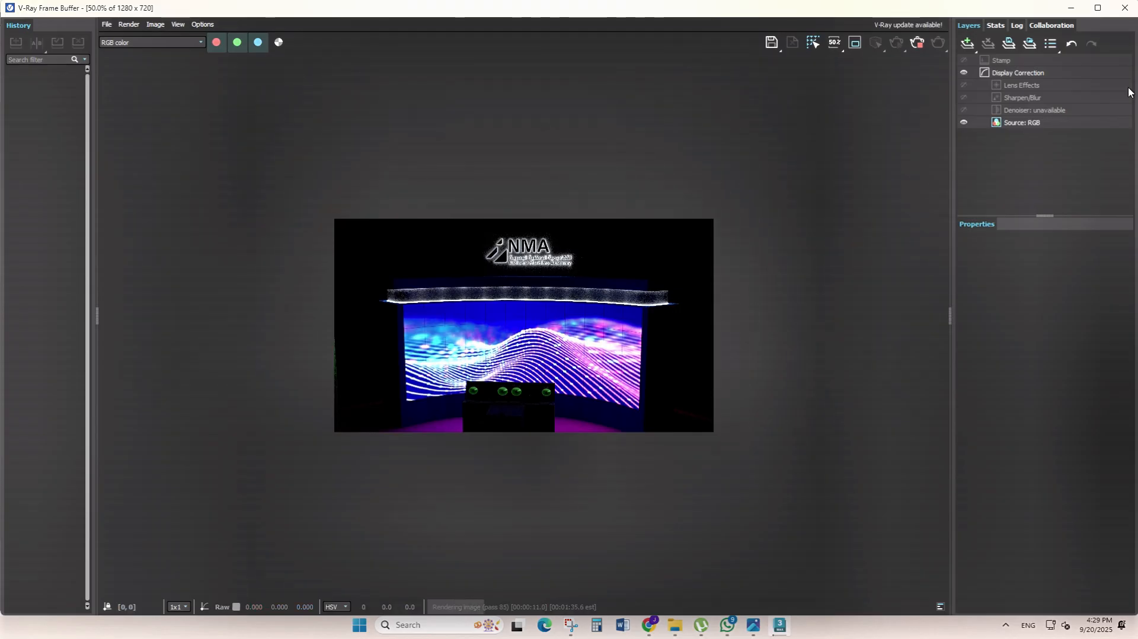
pyautogui.click(1117, 11)
pyautogui.click(747, 57)
# - Select the booth's floor base box and assign it the dark blue Material #28
pyautogui.scroll(-3, 675, 452)
pyautogui.keyDown('alt'); pyautogui.moveTo(676, 452); pyautogui.dragTo(523, 269, button='middle'); pyautogui.keyUp('alt')
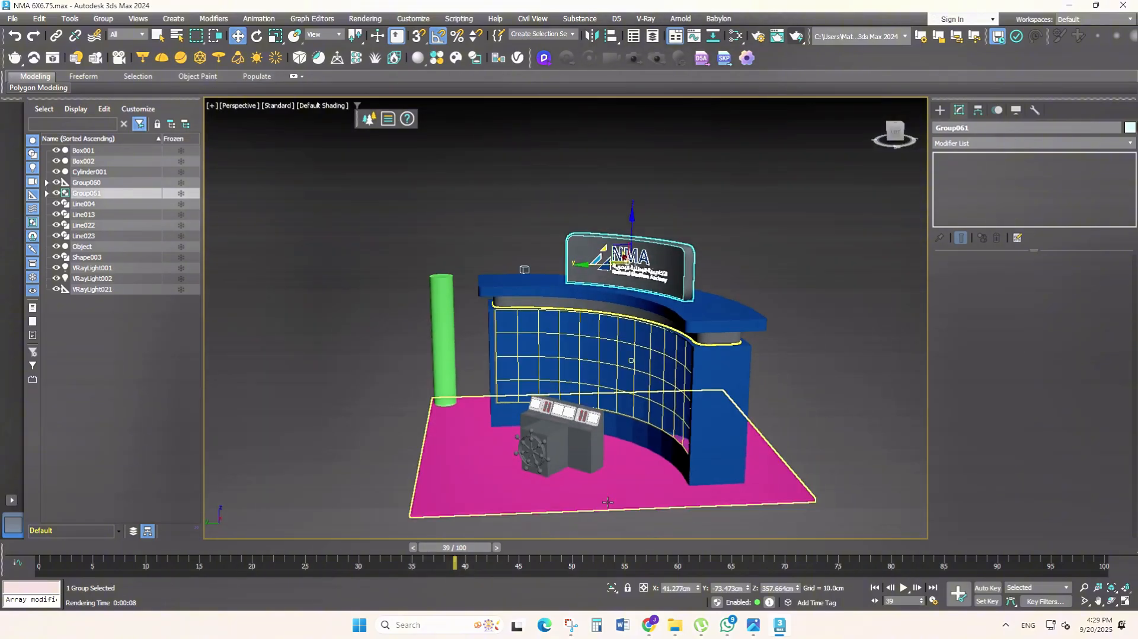
pyautogui.click(604, 487)
pyautogui.scroll(3, 611, 497)
pyautogui.moveTo(616, 504); pyautogui.dragTo(636, 395, button='middle')
pyautogui.click(636, 395)
pyautogui.click(736, 36)
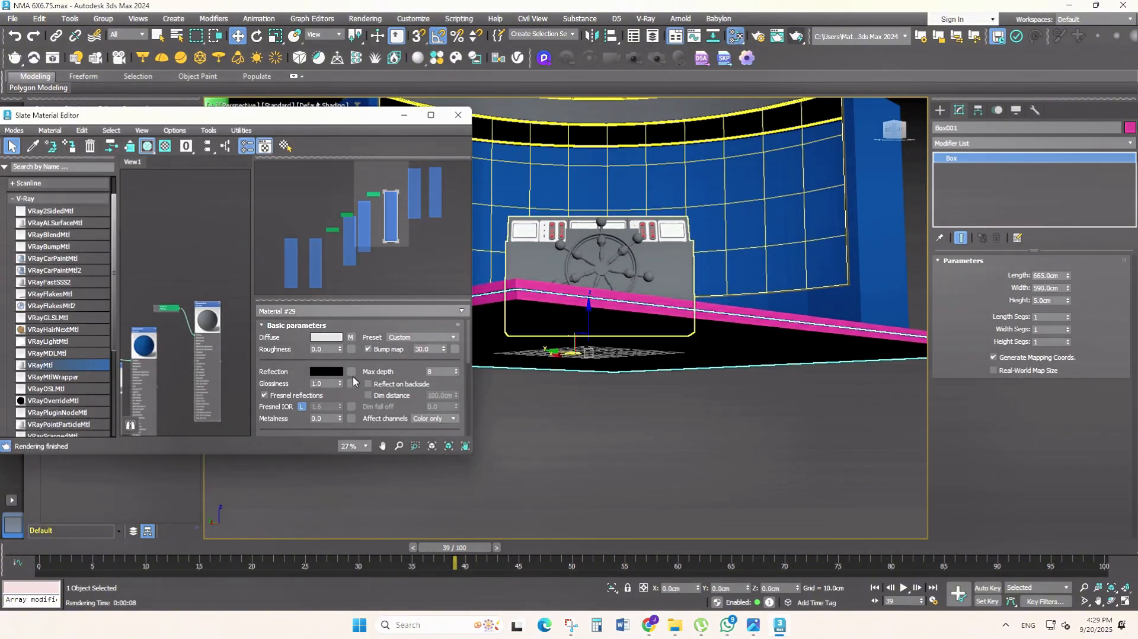
pyautogui.scroll(5, 207, 325)
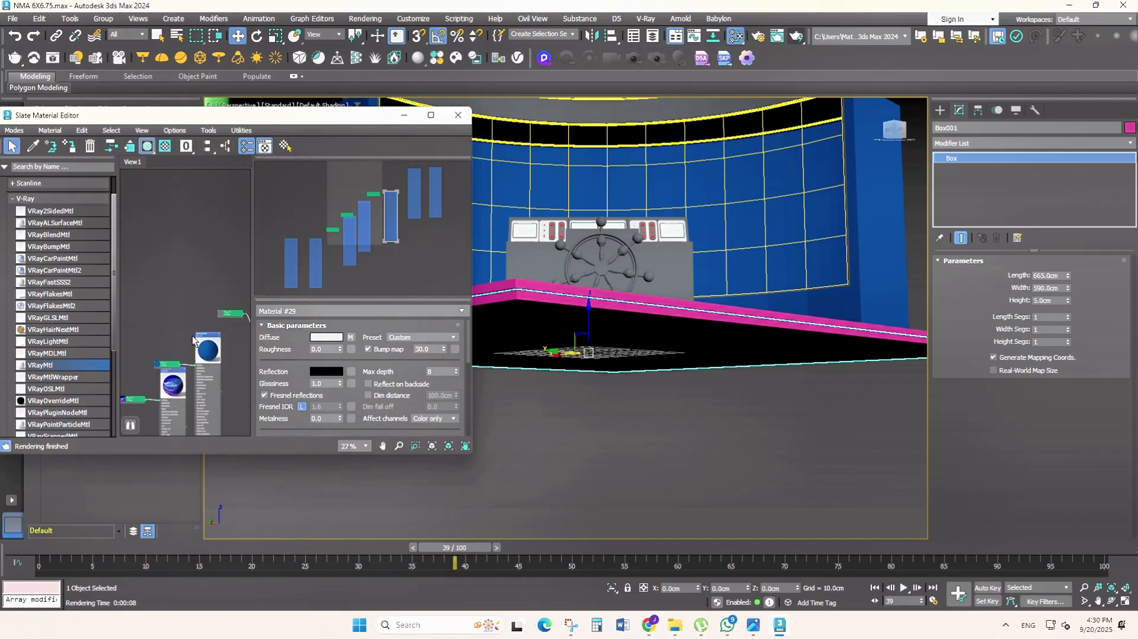
pyautogui.click(71, 147)
# - Set Material #28's reflection colour to white and its glossiness to 0.85
pyautogui.click(336, 372)
pyautogui.moveTo(227, 315); pyautogui.dragTo(278, 323)
pyautogui.click(267, 350)
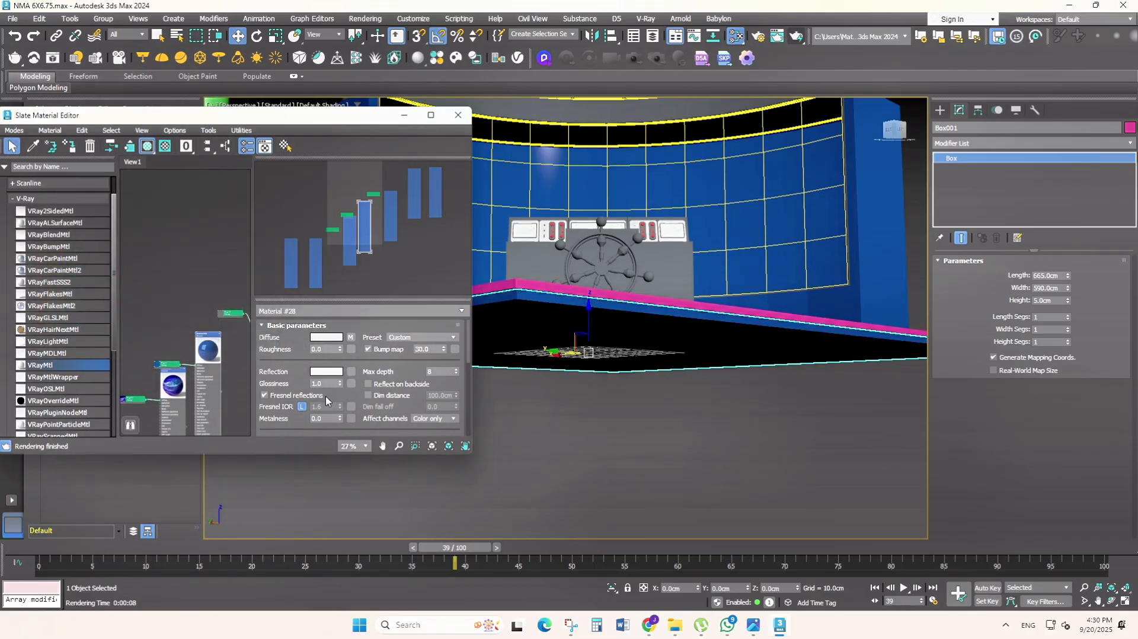
pyautogui.write('.85')
pyautogui.press('Return')
pyautogui.scroll(3, 231, 359)
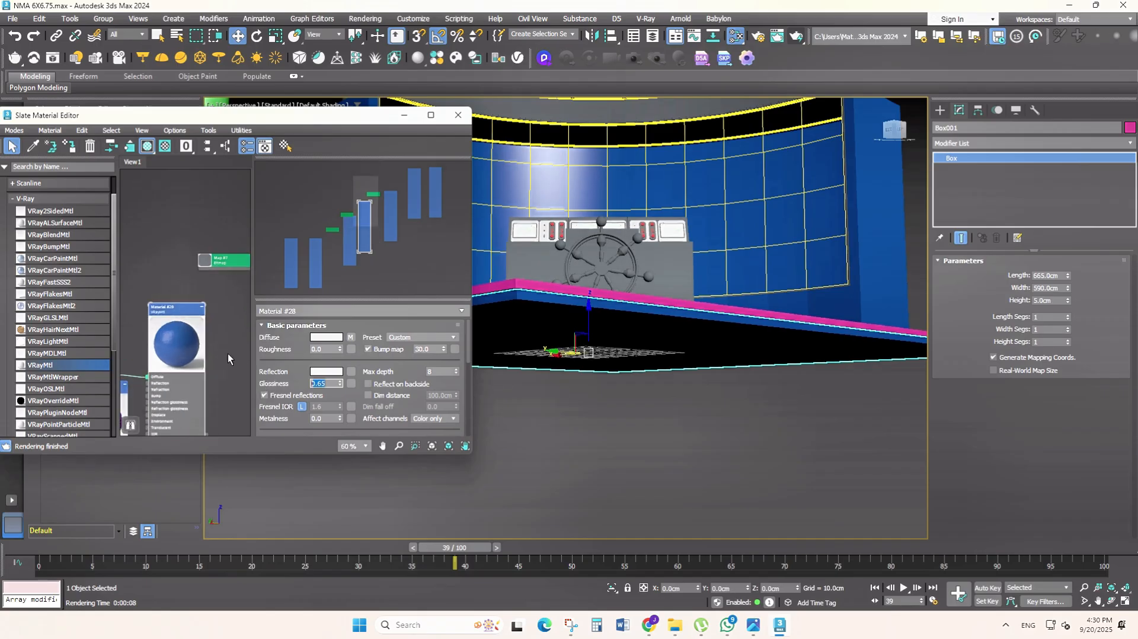
# - Set Material #29's reflection colour to white and its glossiness to 0.65
pyautogui.scroll(-2, 231, 356)
pyautogui.moveTo(231, 349); pyautogui.dragTo(134, 332, button='middle')
pyautogui.scroll(1, 178, 313)
pyautogui.doubleClick(180, 302)
pyautogui.click(328, 372)
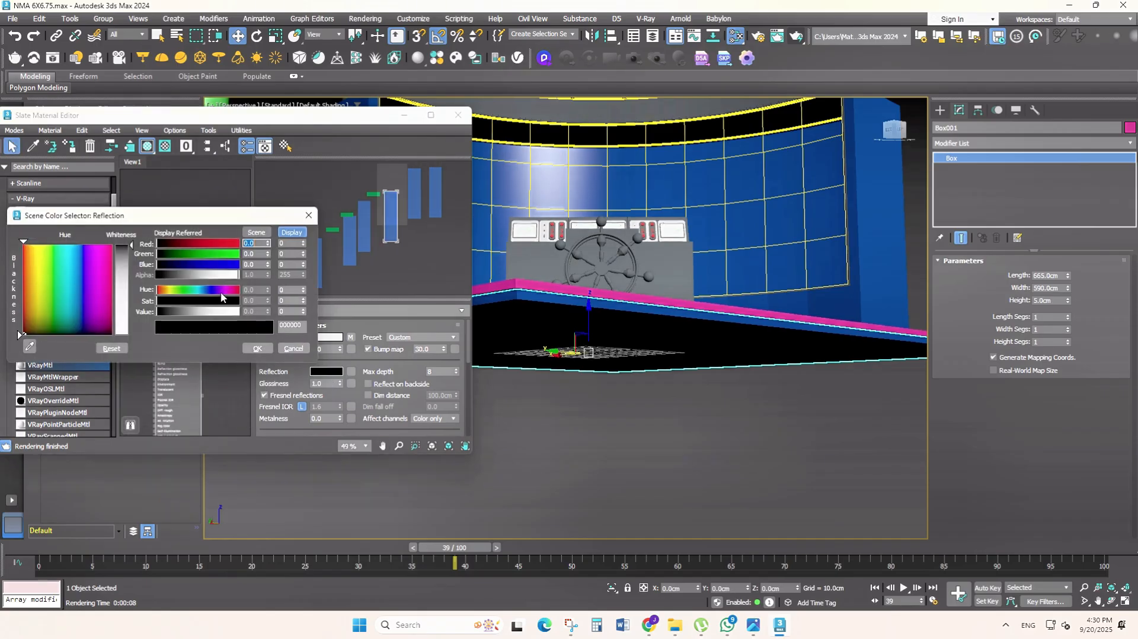
pyautogui.moveTo(223, 315); pyautogui.dragTo(275, 321)
pyautogui.click(267, 349)
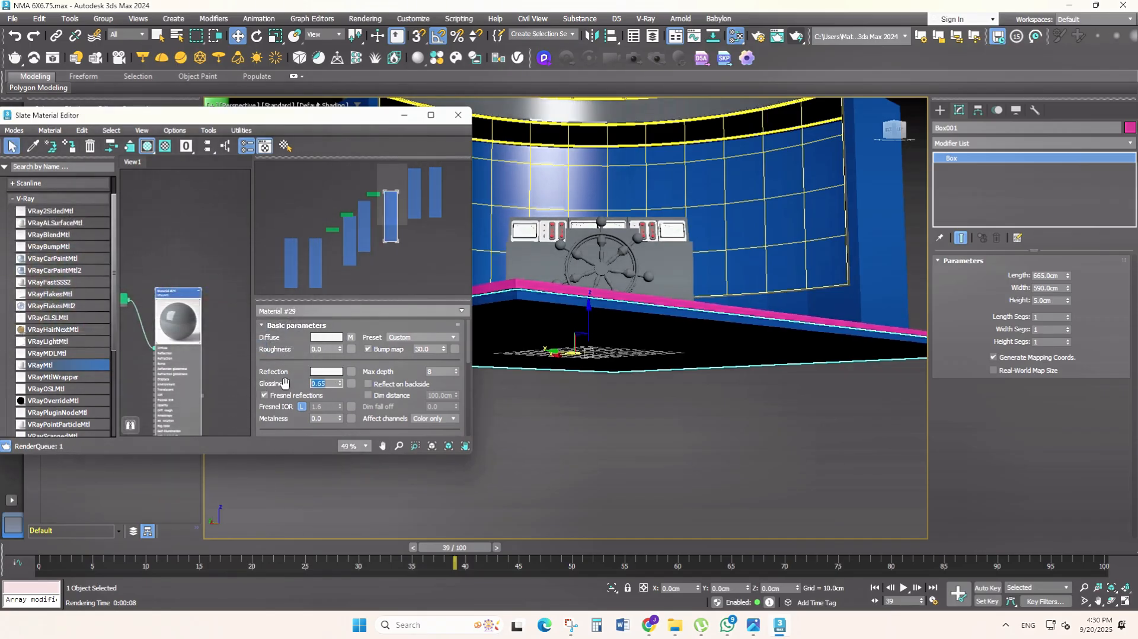
# - Look over Material #29's remaining parameters and the neighbouring material nodes, and check its reflection colour
pyautogui.scroll(-3, 284, 382)
pyautogui.scroll(-10, 223, 288)
pyautogui.scroll(9, 201, 332)
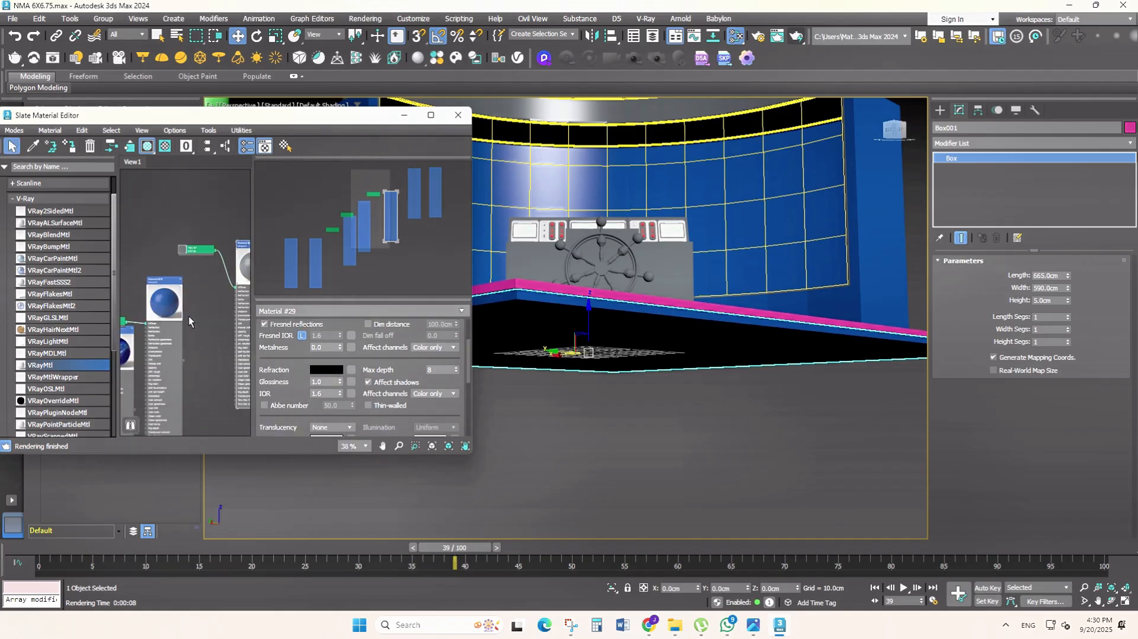
pyautogui.click(196, 353)
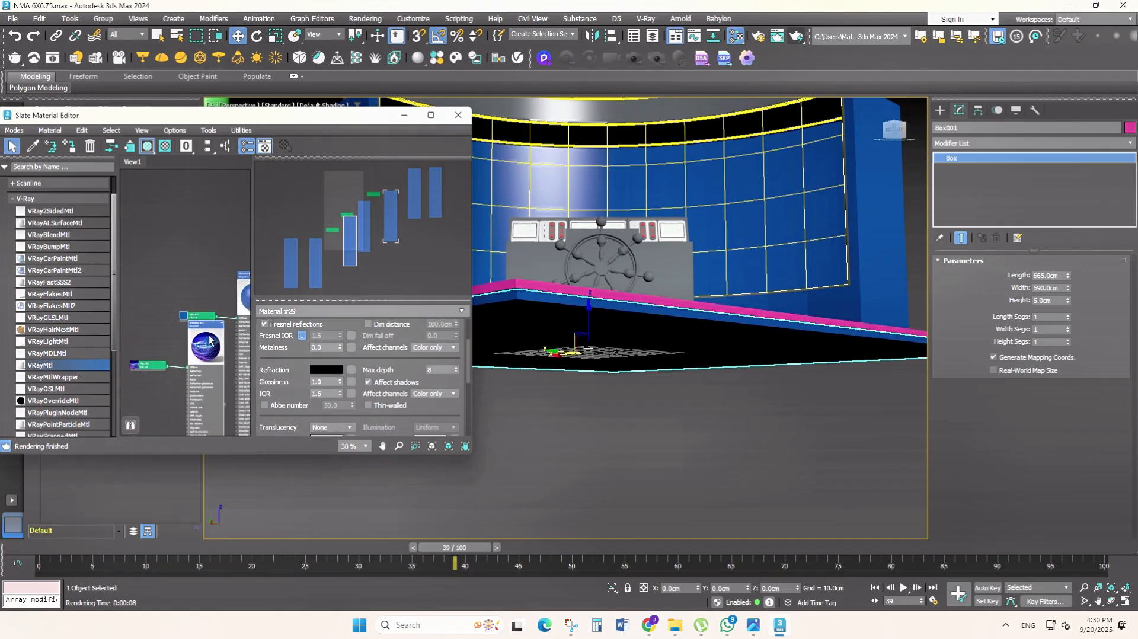
pyautogui.scroll(2, 292, 343)
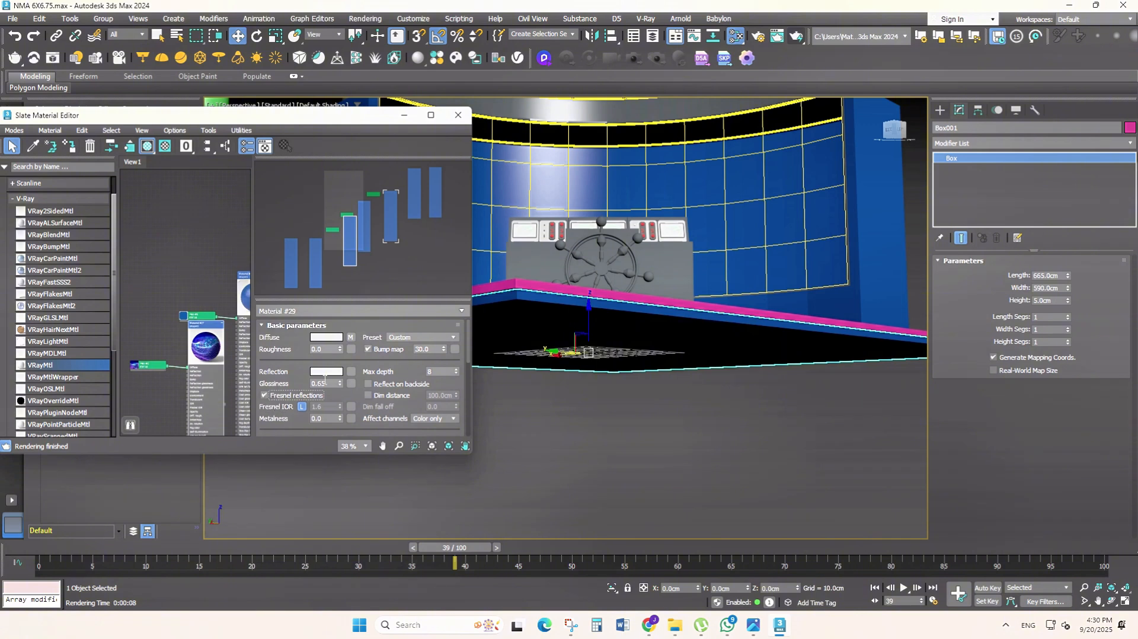
pyautogui.click(326, 372)
pyautogui.click(260, 350)
# - Give the plain white Material #25 a pale blue diffuse colour (214, 216, 246) and a white reflection
pyautogui.scroll(-10, 214, 387)
pyautogui.scroll(8, 201, 390)
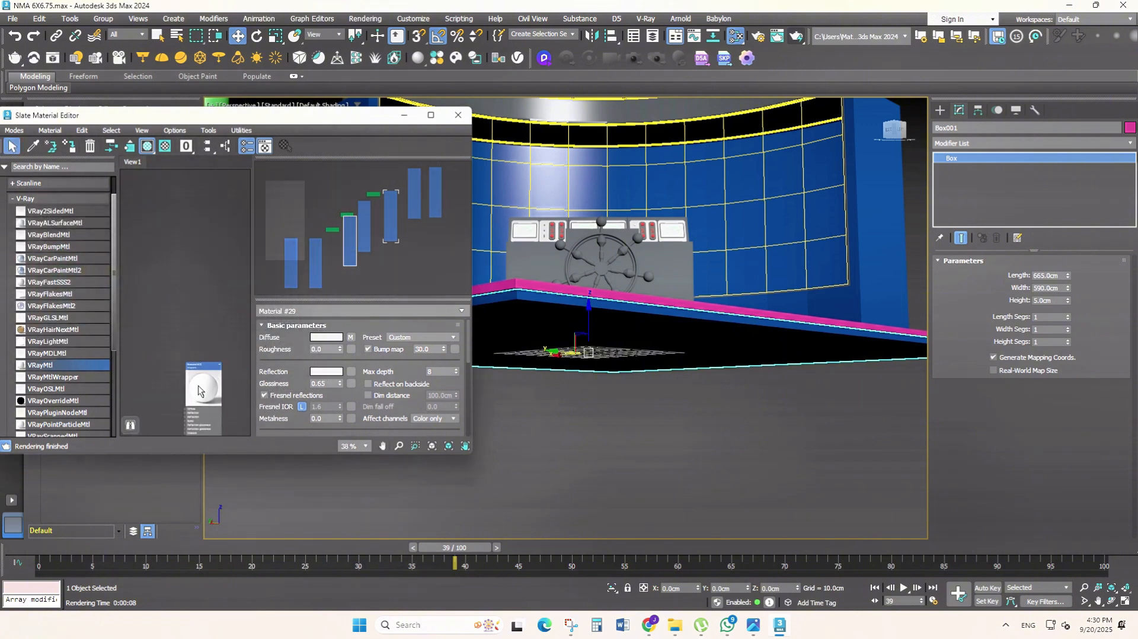
pyautogui.click(335, 337)
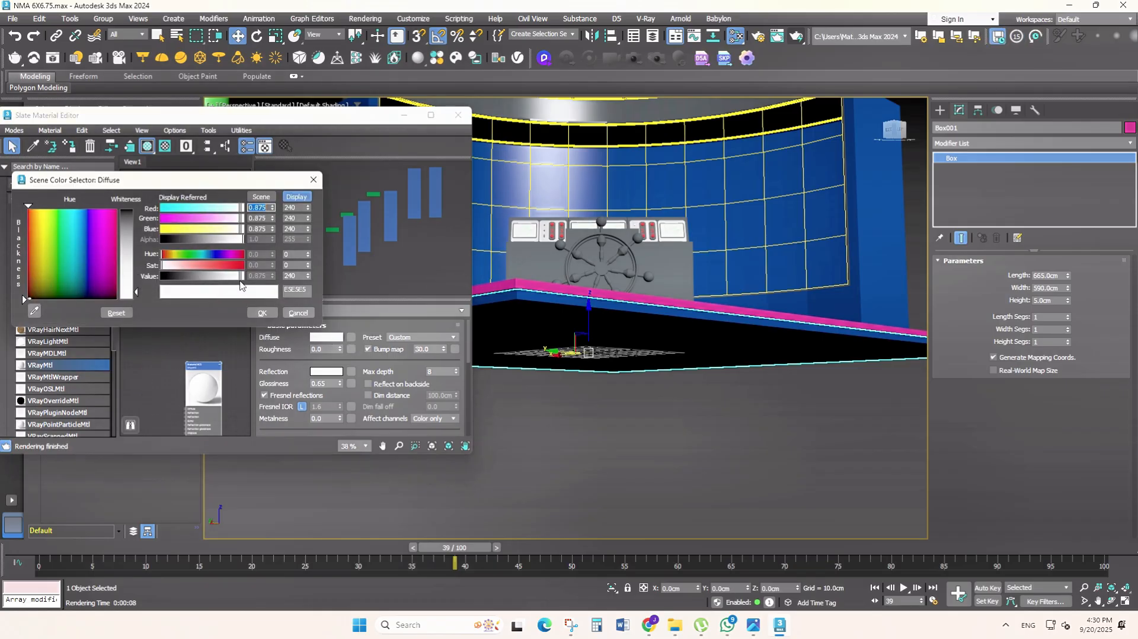
pyautogui.click(261, 313)
pyautogui.click(326, 371)
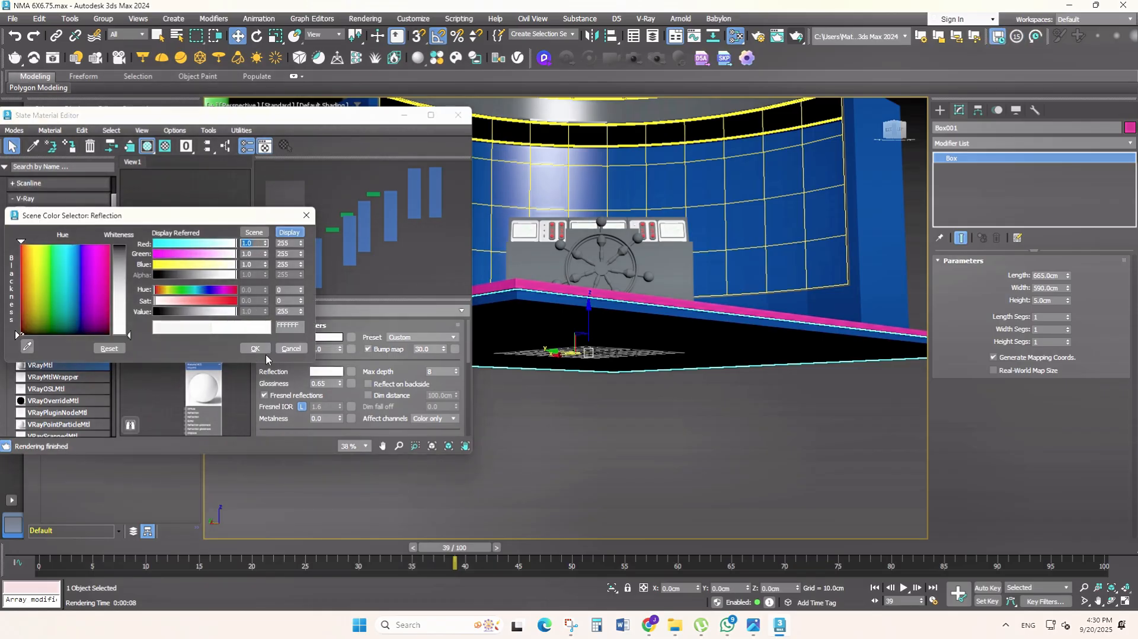
pyautogui.click(257, 349)
pyautogui.click(326, 337)
pyautogui.click(87, 269)
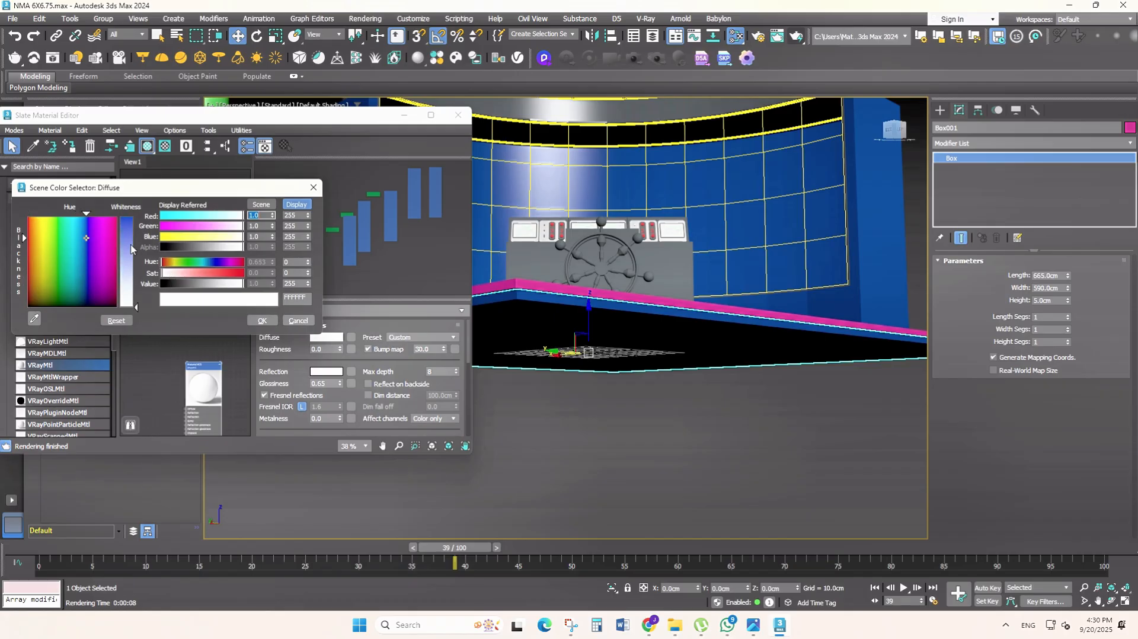
pyautogui.moveTo(131, 249); pyautogui.dragTo(126, 283)
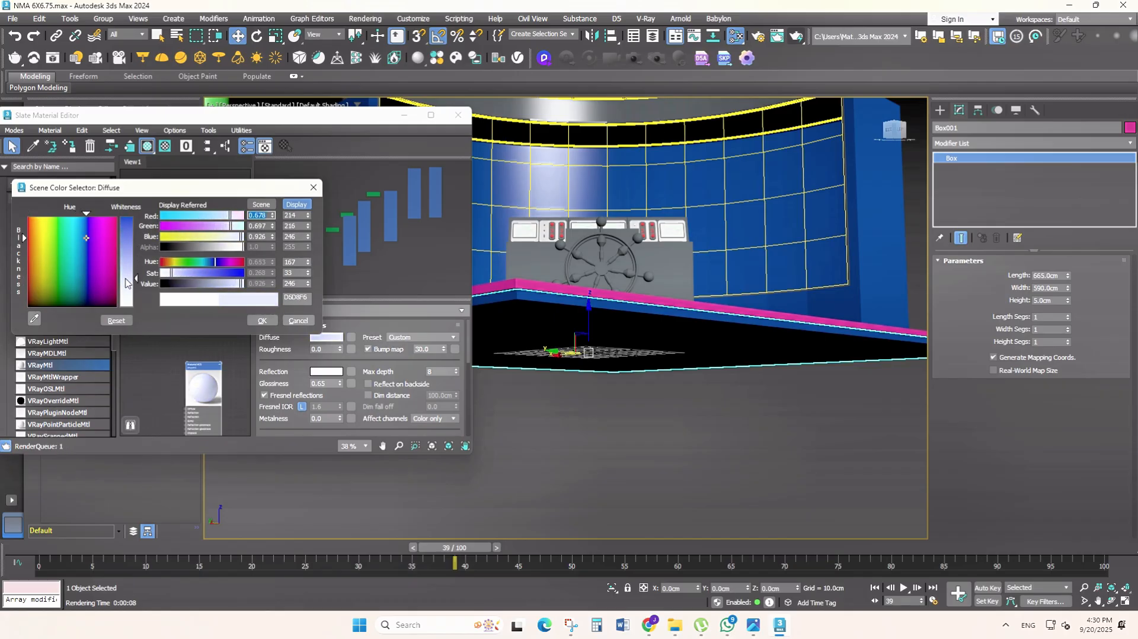
pyautogui.click(261, 321)
# - Assign Material #25 to the booth's upper floor box, set its glossiness to 0.8 and close the material editor
pyautogui.keyDown('alt'); pyautogui.moveTo(521, 292); pyautogui.dragTo(533, 414, button='middle'); pyautogui.keyUp('alt')
pyautogui.click(533, 414)
pyautogui.click(69, 152)
pyautogui.keyDown('alt'); pyautogui.moveTo(599, 356); pyautogui.dragTo(575, 127, button='middle'); pyautogui.keyUp('alt')
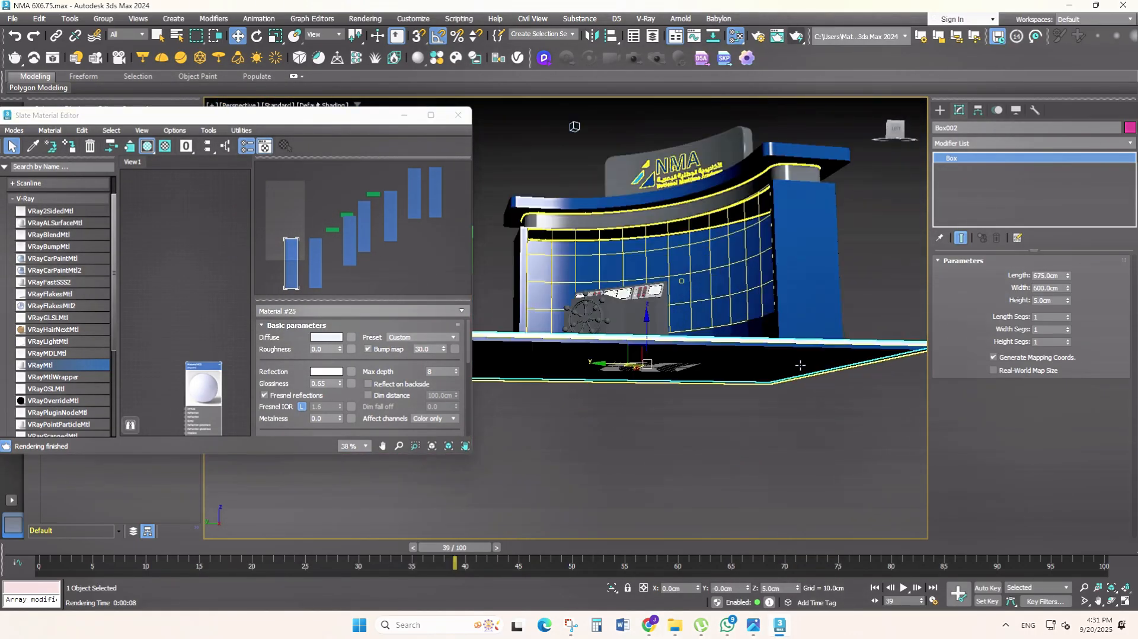
pyautogui.scroll(3, 569, 332)
pyautogui.keyDown('alt'); pyautogui.moveTo(557, 279); pyautogui.dragTo(534, 387, button='middle'); pyautogui.keyUp('alt')
pyautogui.scroll(4, 185, 392)
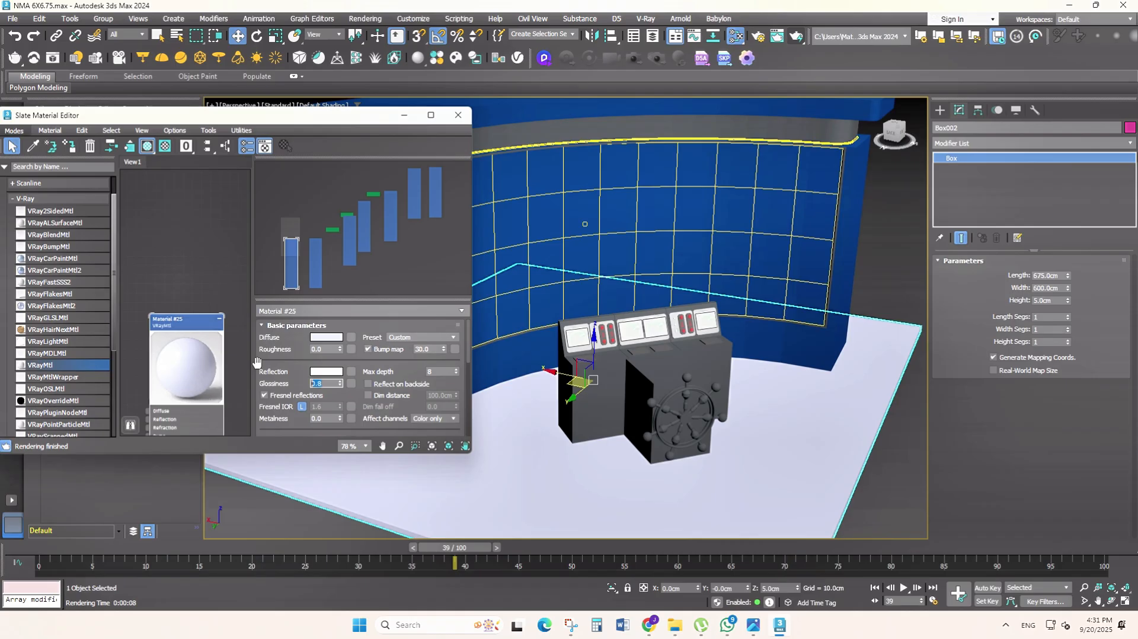
pyautogui.click(458, 115)
# - Create a ground plane about 3504 cm long and 5373 cm wide around the booth in the top view
pyautogui.scroll(-4, 705, 439)
pyautogui.keyDown('alt'); pyautogui.moveTo(746, 468); pyautogui.dragTo(706, 439, button='middle'); pyautogui.keyUp('alt')
pyautogui.keyDown('alt'); pyautogui.moveTo(713, 390); pyautogui.dragTo(627, 330, button='middle'); pyautogui.keyUp('alt')
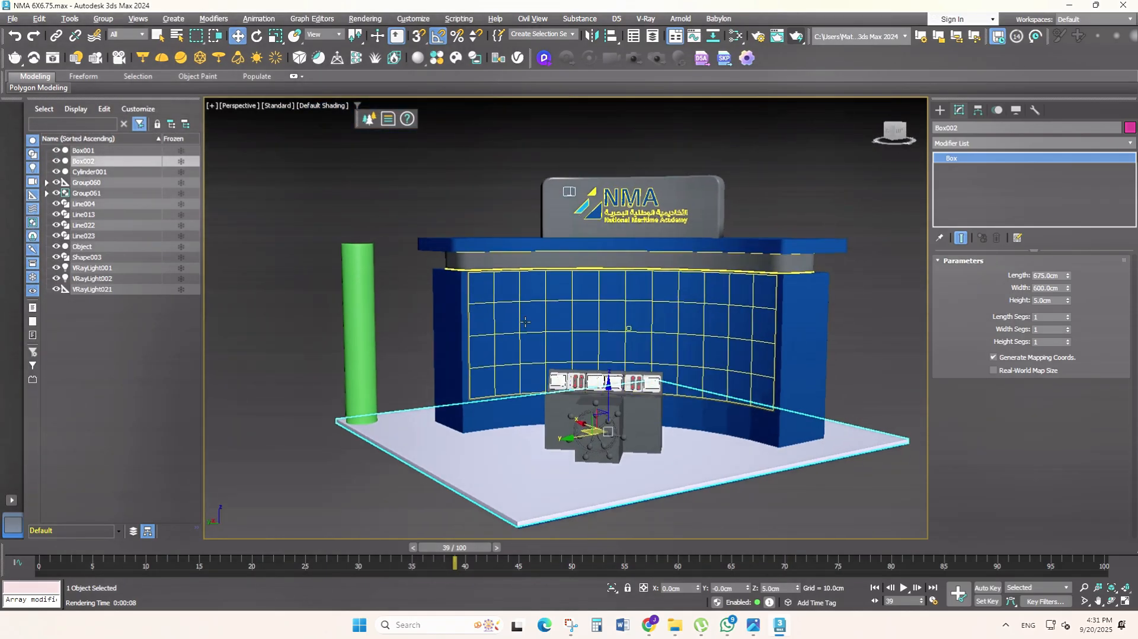
pyautogui.press('t')
pyautogui.scroll(-4, 508, 304)
pyautogui.scroll(-4, 508, 304)
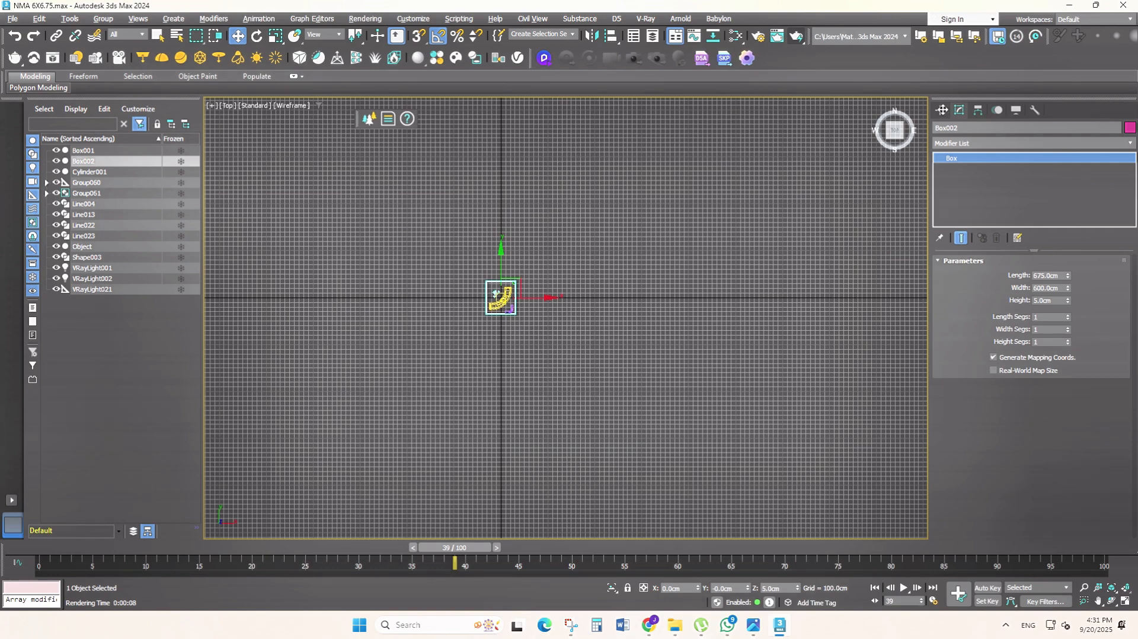
pyautogui.scroll(3, 473, 266)
pyautogui.click(940, 109)
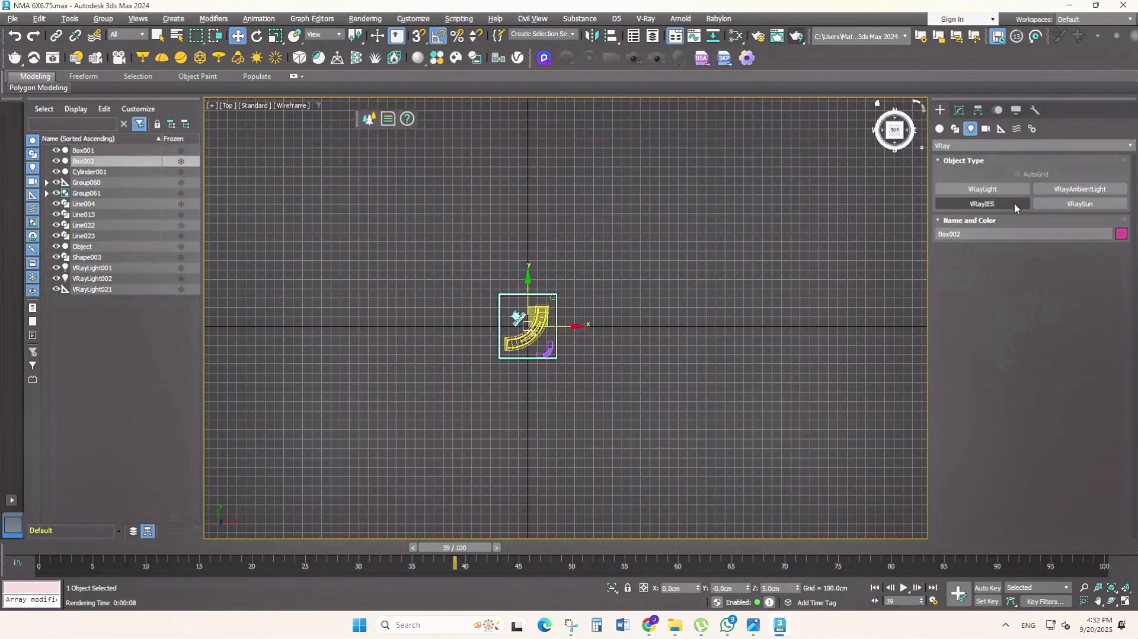
pyautogui.click(972, 145)
pyautogui.click(939, 128)
pyautogui.click(1048, 251)
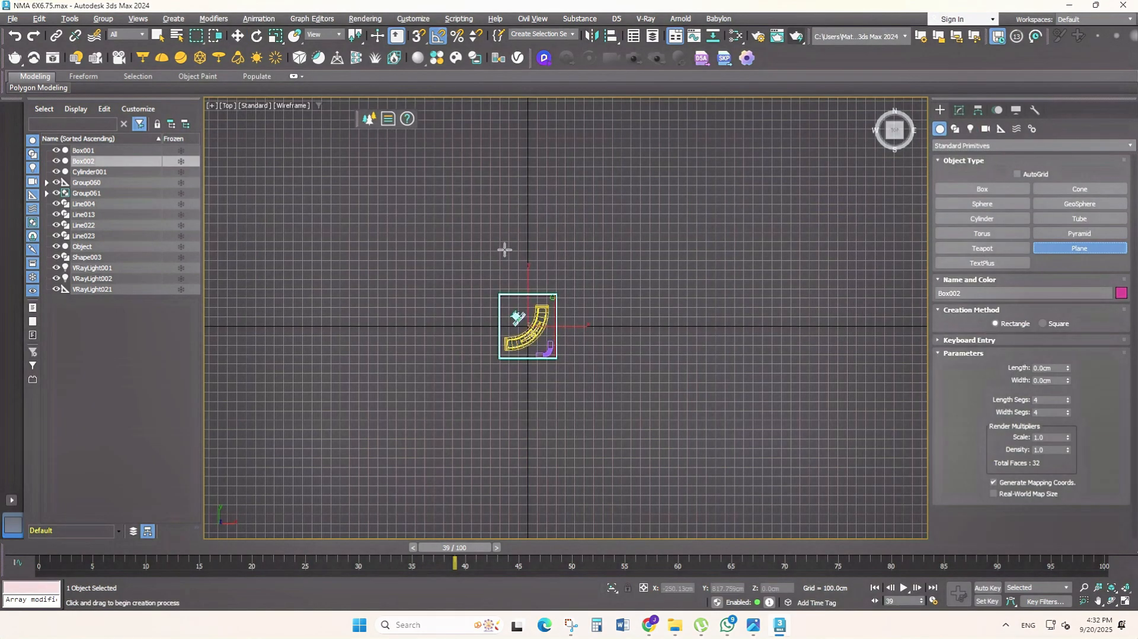
pyautogui.moveTo(278, 181); pyautogui.dragTo(782, 510)
pyautogui.rightClick(283, 109)
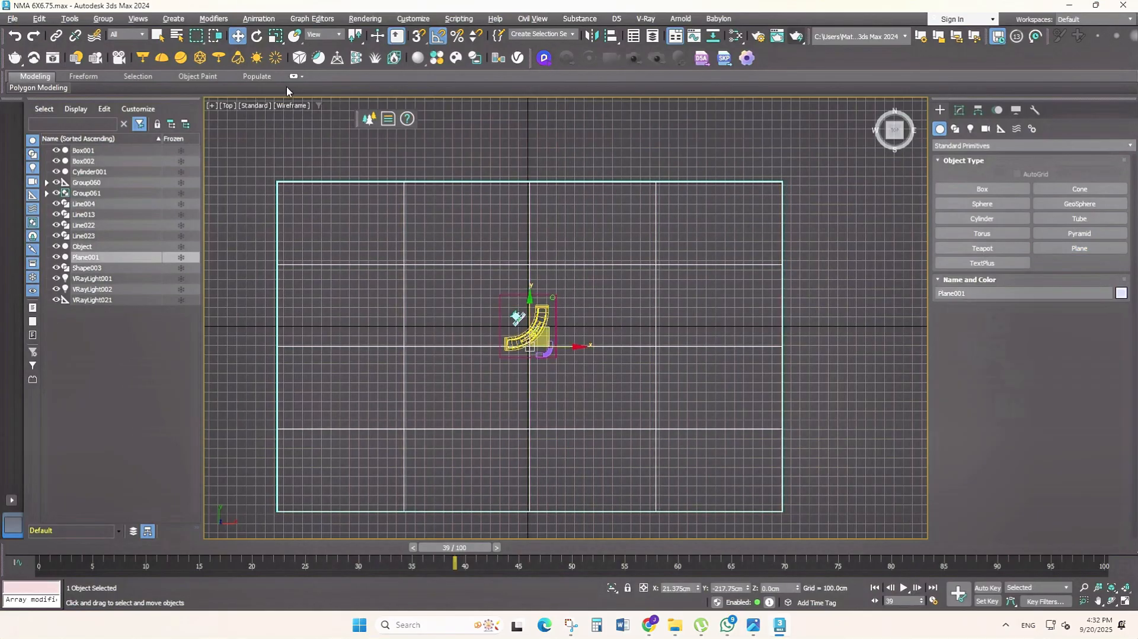
# - Centre the new ground plane at X 0, Y 0 and return to the perspective view
pyautogui.click(959, 109)
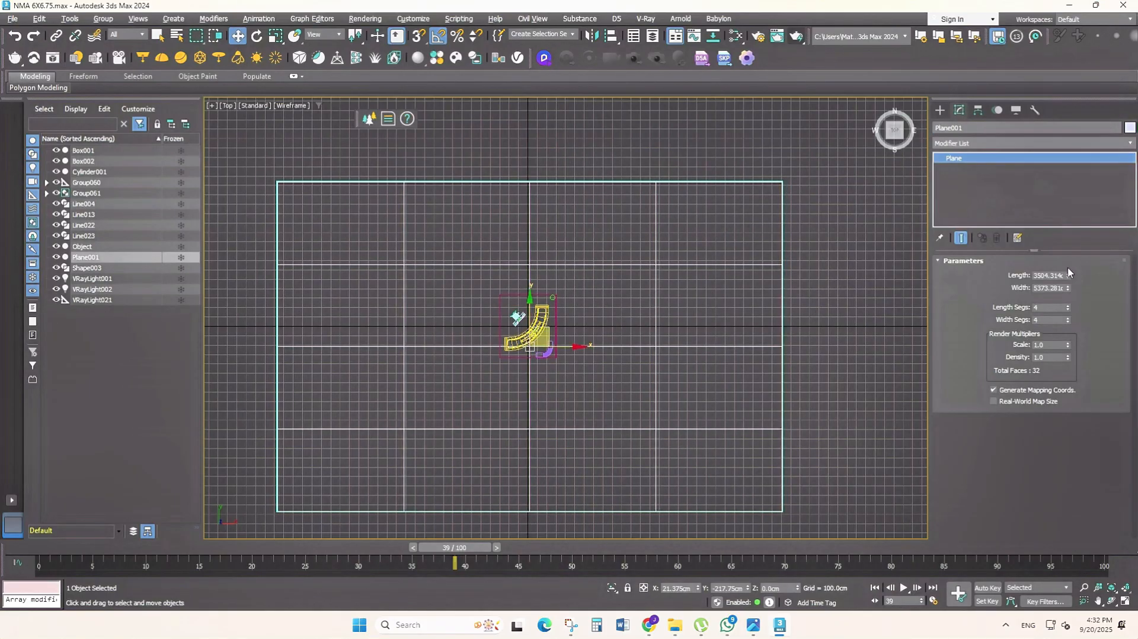
pyautogui.rightClick(747, 590)
pyautogui.rightClick(698, 590)
pyautogui.moveTo(672, 433); pyautogui.dragTo(682, 407, button='middle')
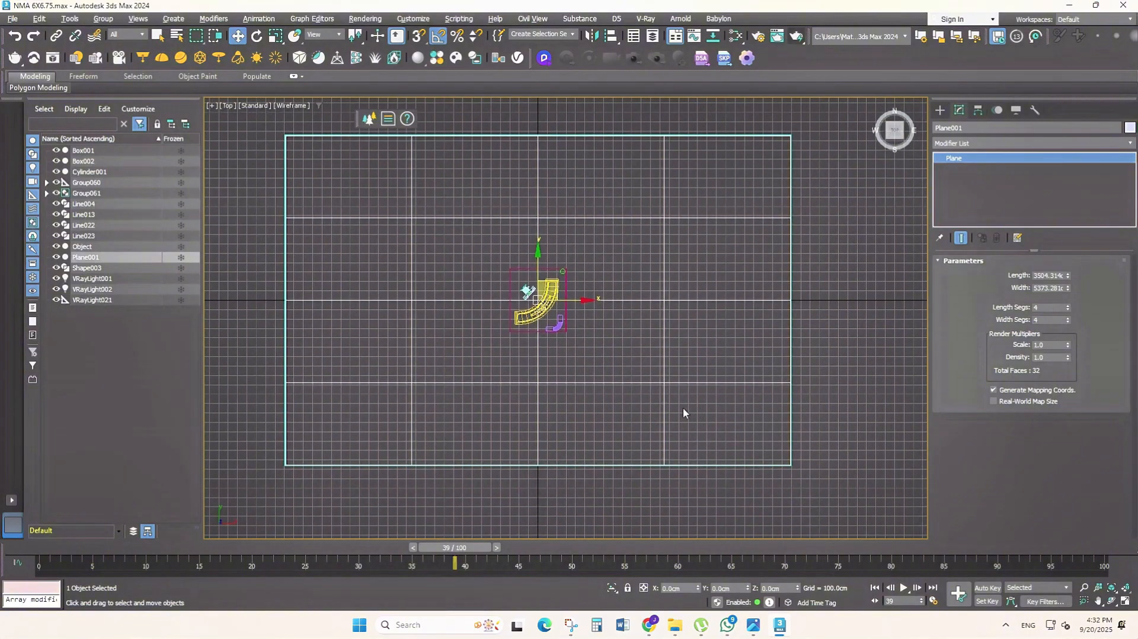
pyautogui.press('p')
pyautogui.scroll(-3, 649, 467)
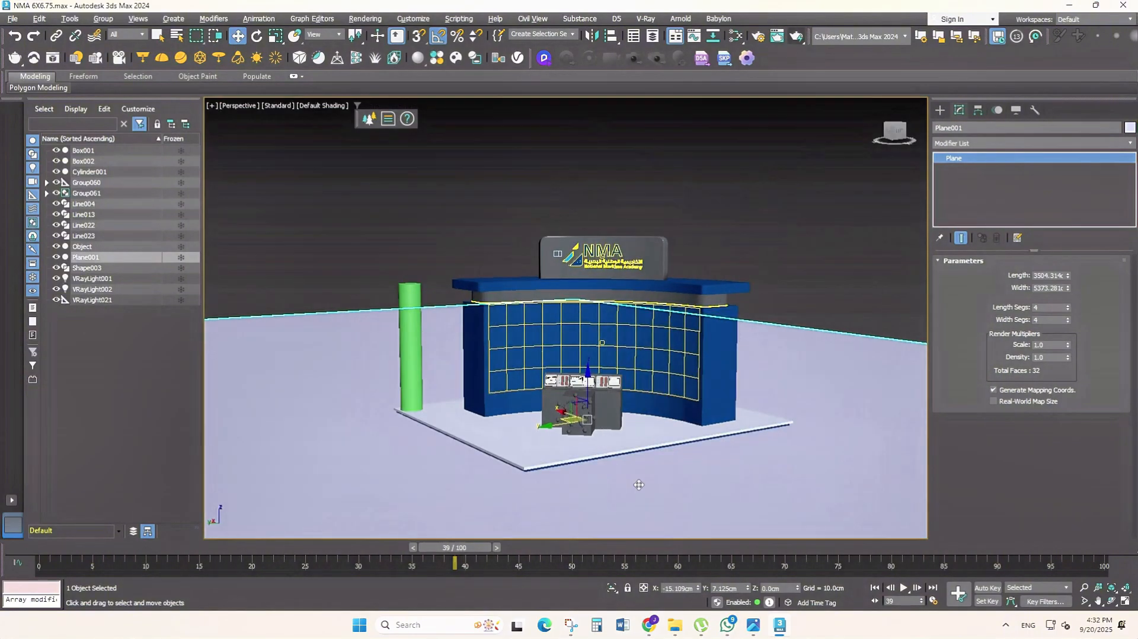
# - Assign a new VRayMtl to the ground plane and open that material's parameters
pyautogui.click(418, 58)
pyautogui.click(687, 483)
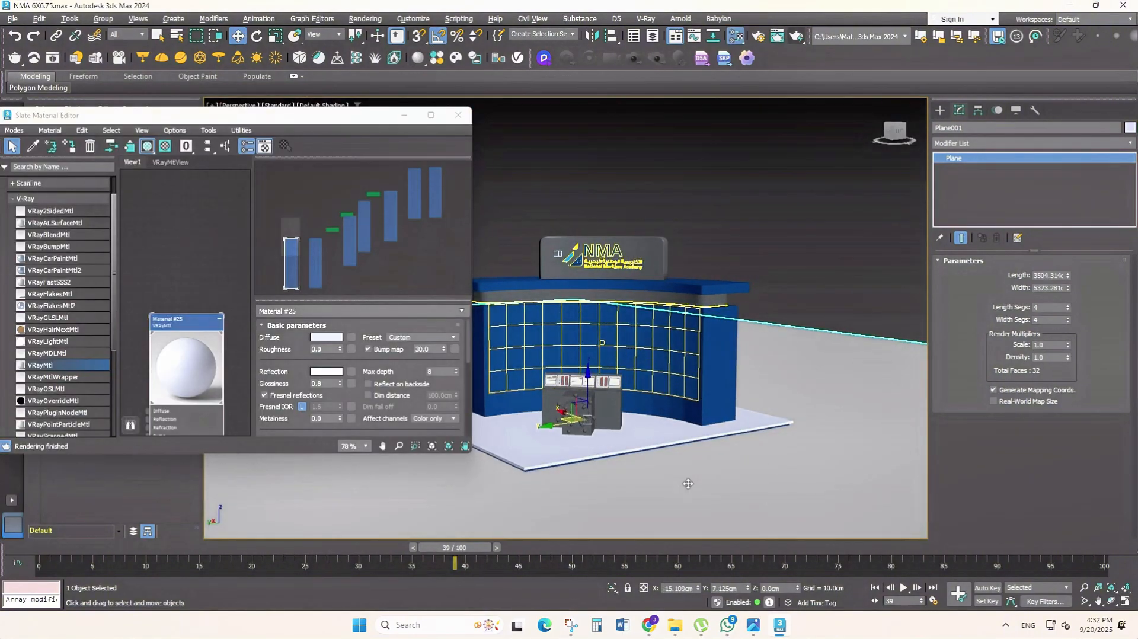
pyautogui.click(181, 163)
pyautogui.scroll(-2, 234, 340)
pyautogui.moveTo(234, 340); pyautogui.dragTo(193, 330, button='middle')
pyautogui.scroll(1, 226, 339)
pyautogui.doubleClick(229, 343)
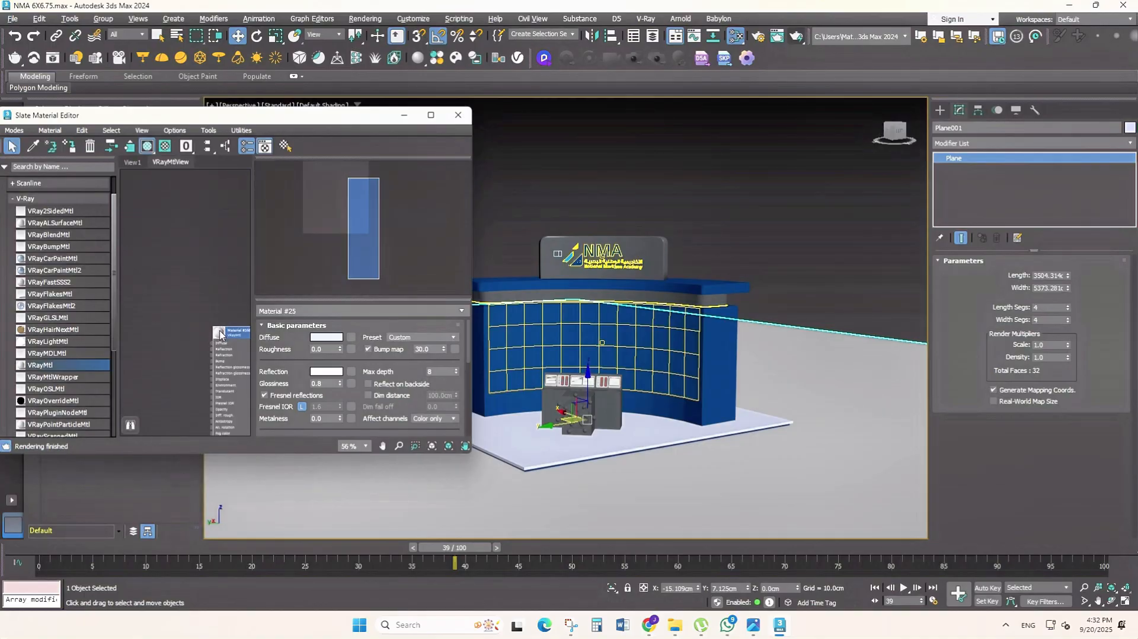
# - Give Material #166 a dark grey diffuse colour, a white reflection and a glossiness of 0.5, and close the material editor
pyautogui.click(332, 339)
pyautogui.moveTo(237, 278); pyautogui.dragTo(180, 277)
pyautogui.click(261, 314)
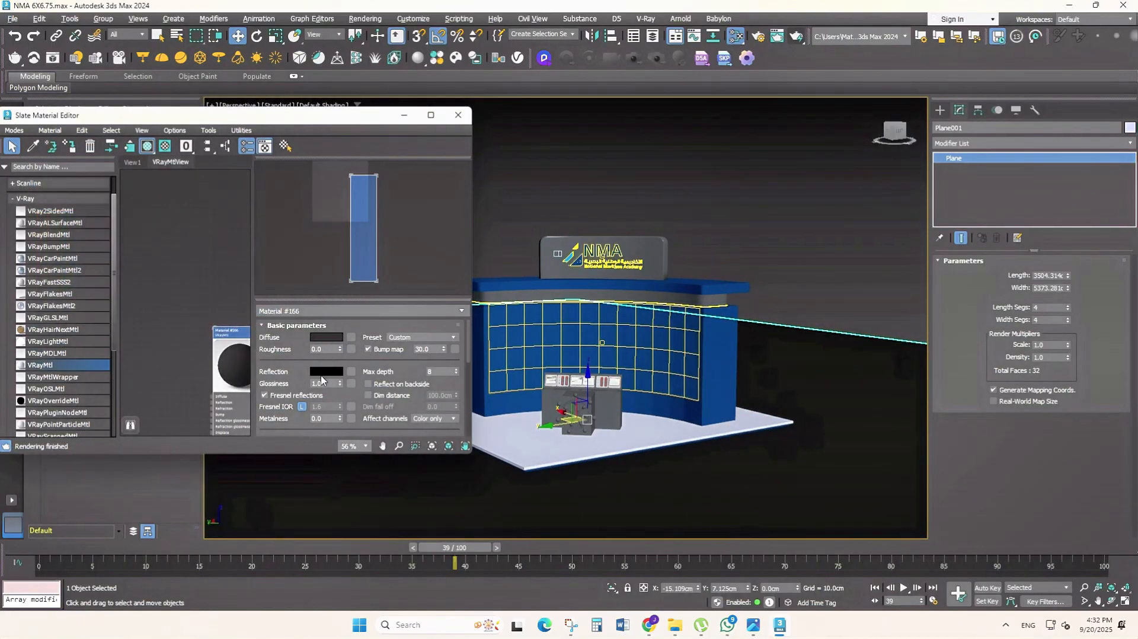
pyautogui.click(324, 374)
pyautogui.moveTo(226, 318); pyautogui.dragTo(239, 317)
pyautogui.click(252, 350)
pyautogui.moveTo(244, 370); pyautogui.dragTo(223, 393, button='middle')
pyautogui.scroll(2, 223, 392)
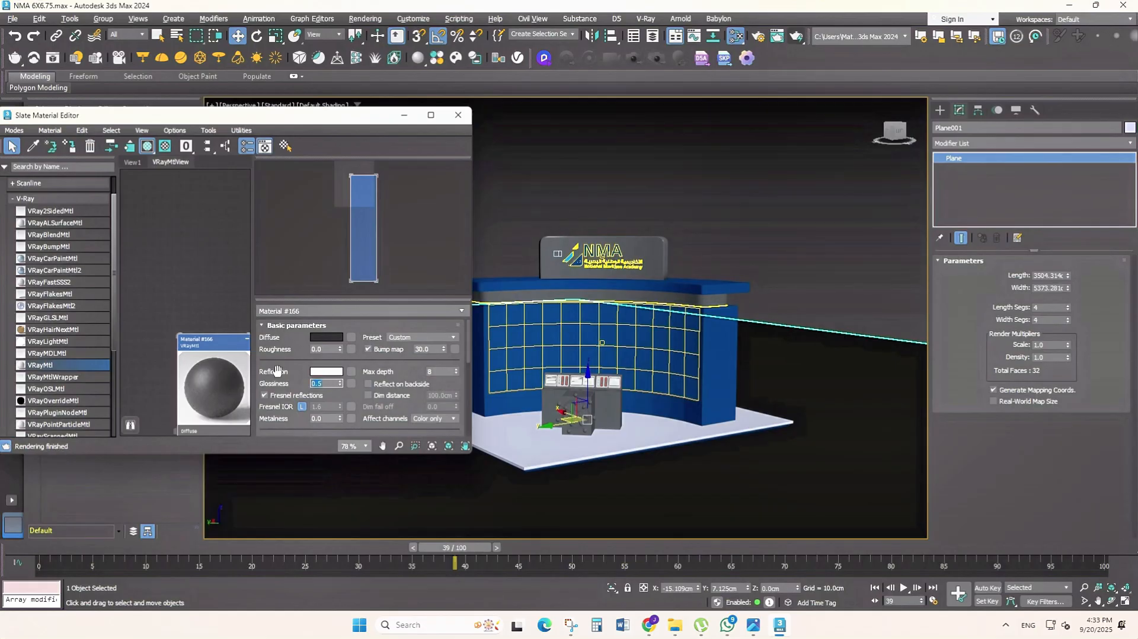
pyautogui.click(458, 116)
# - Render the booth's perspective view, inspect the image at 100% and close the render windows
pyautogui.press('c')
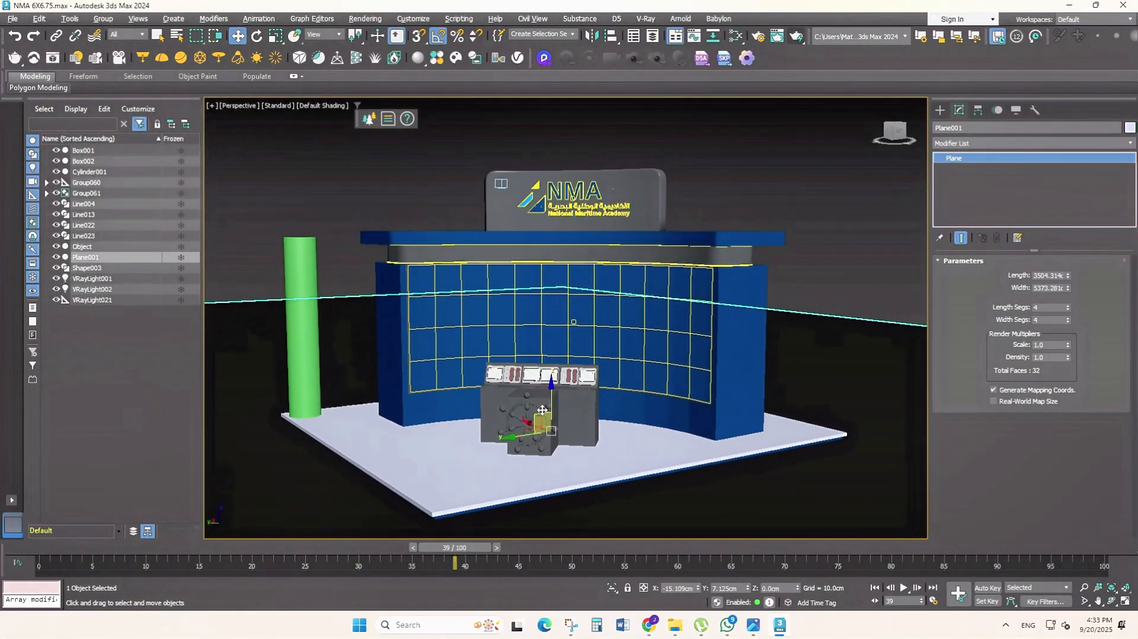
pyautogui.click(795, 36)
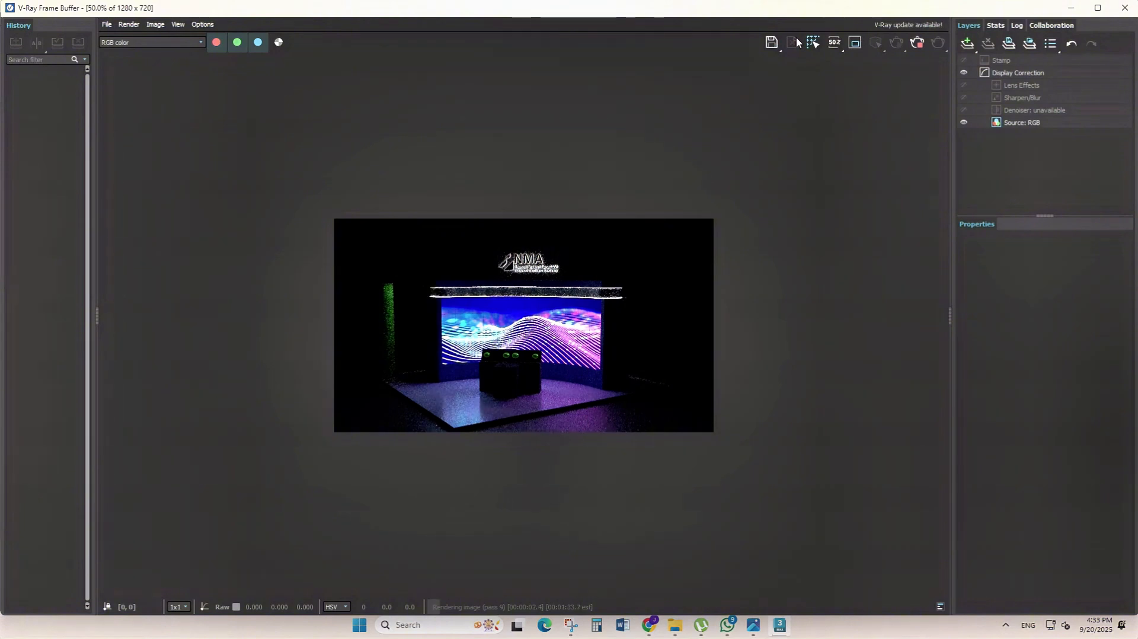
pyautogui.scroll(1, 545, 324)
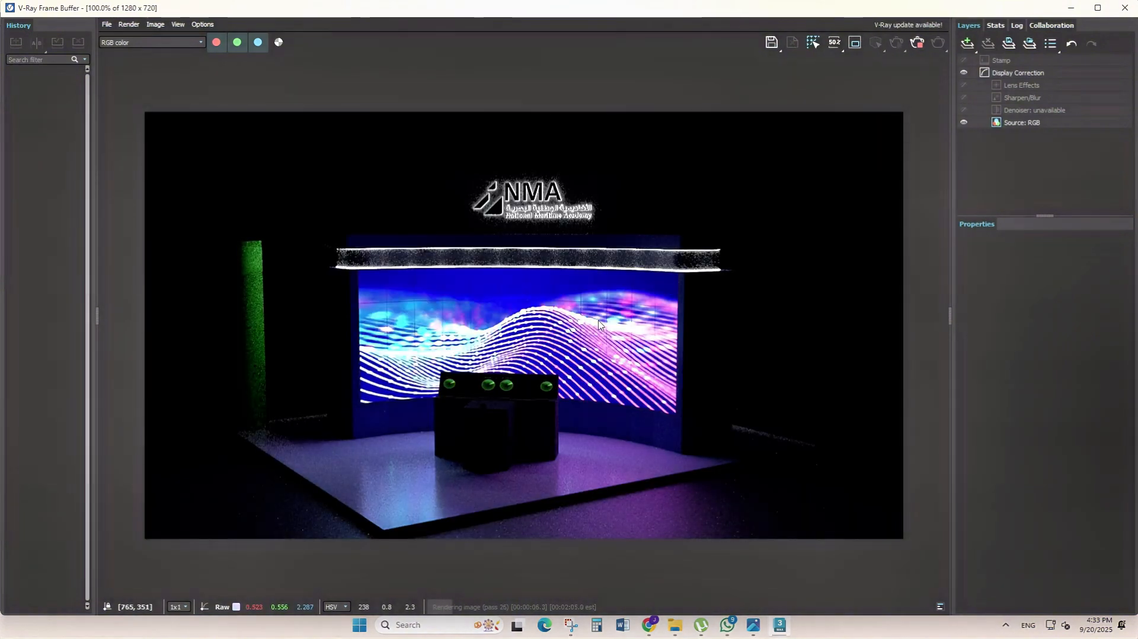
pyautogui.click(1123, 7)
pyautogui.click(739, 73)
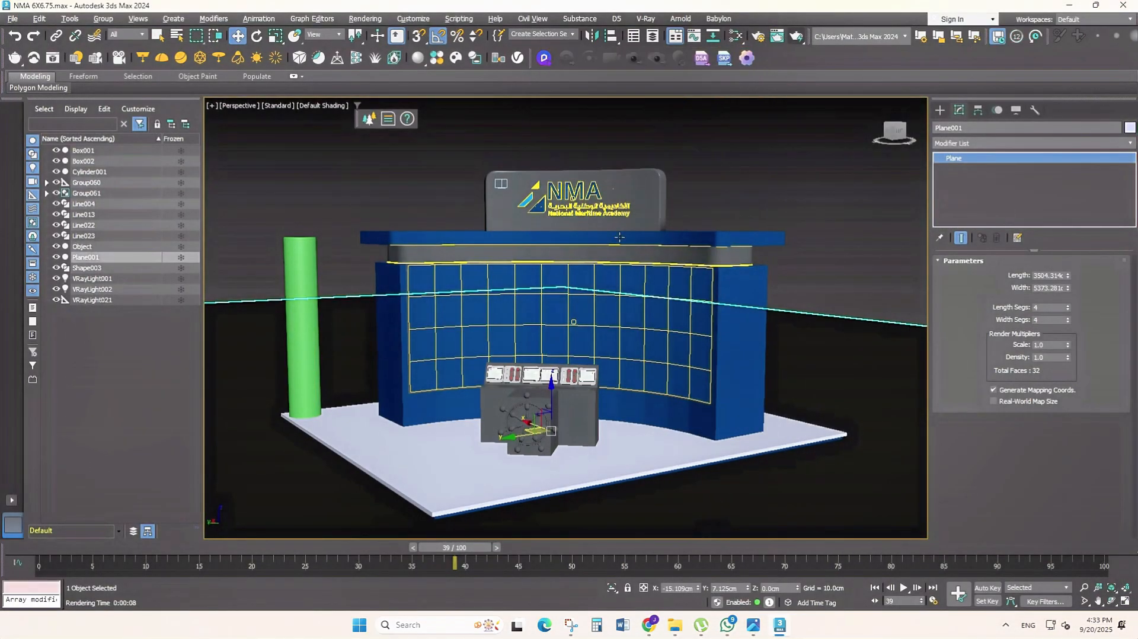
# - Switch to the top view and reset the ground plane's X and Y position to 0
pyautogui.rightClick(655, 287)
pyautogui.moveTo(619, 237); pyautogui.dragTo(620, 290, button='middle')
pyautogui.click(681, 243)
pyautogui.hotkey('alt', 'w')
pyautogui.middleClick(512, 257)
pyautogui.hotkey('alt', 'w')
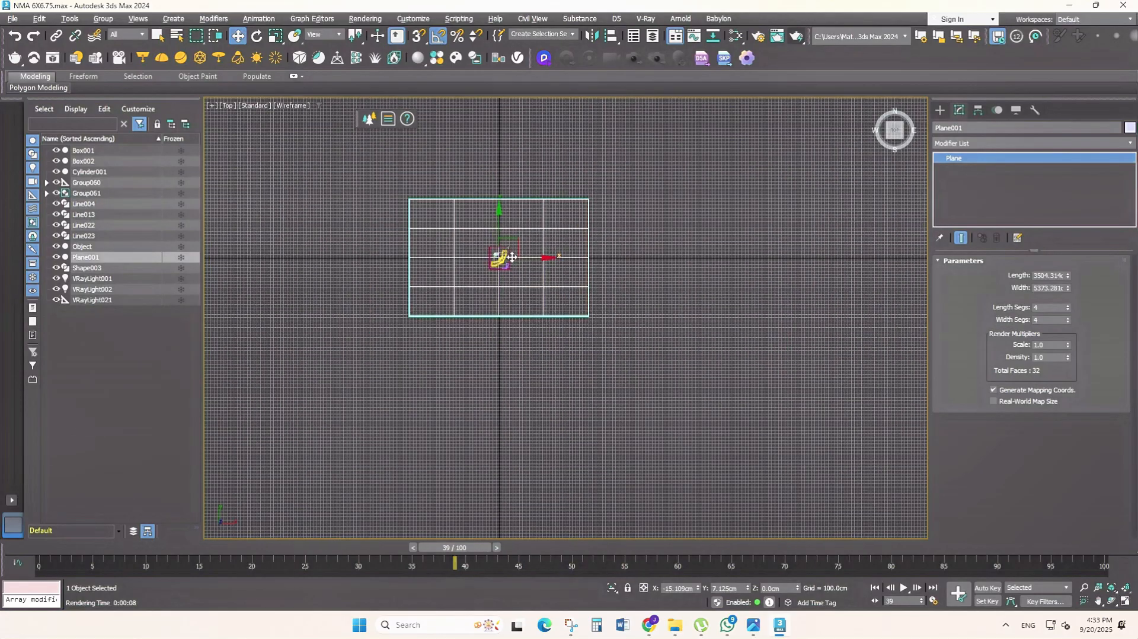
pyautogui.scroll(5, 501, 243)
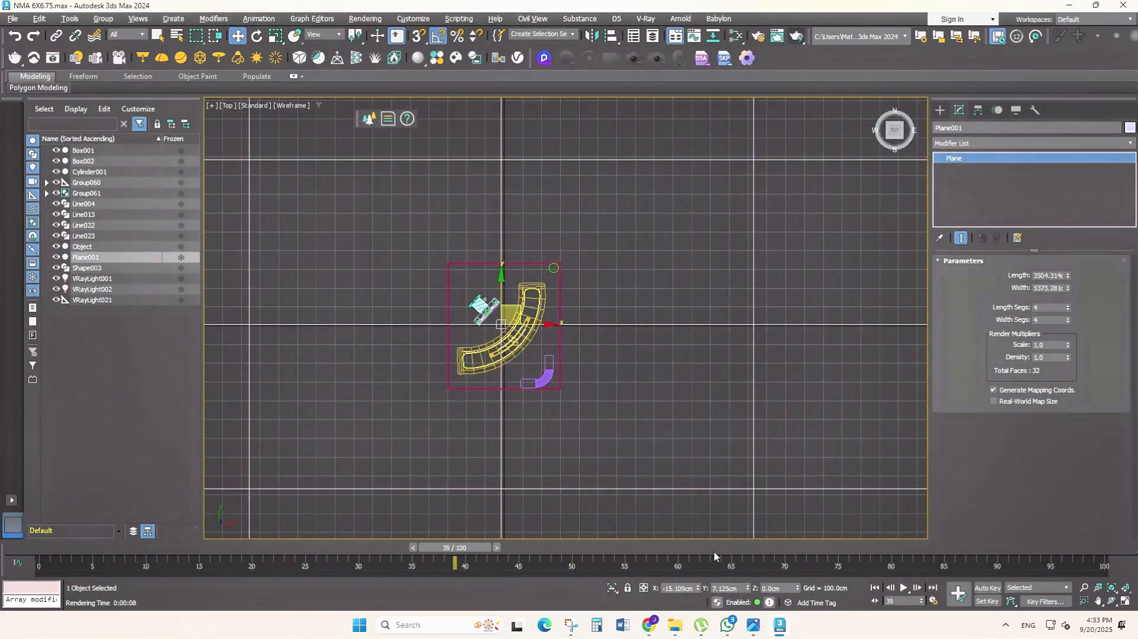
pyautogui.rightClick(699, 588)
pyautogui.rightClick(747, 589)
# - Draw a plane-type VRayLight over the booth in the top view
pyautogui.click(938, 111)
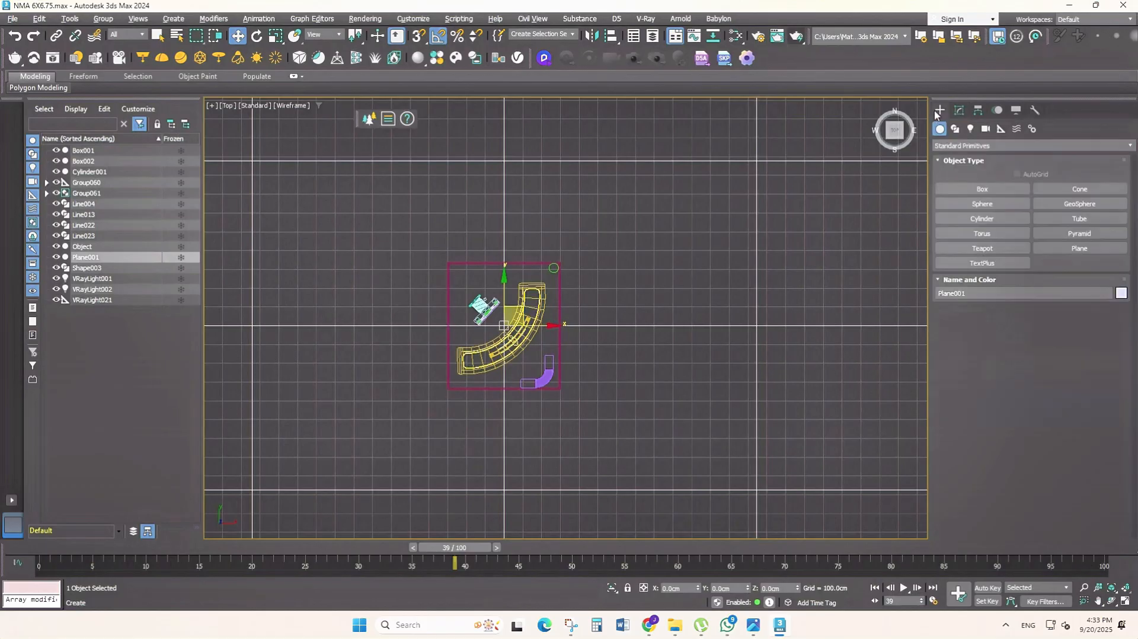
pyautogui.click(969, 129)
pyautogui.click(990, 188)
pyautogui.click(1059, 261)
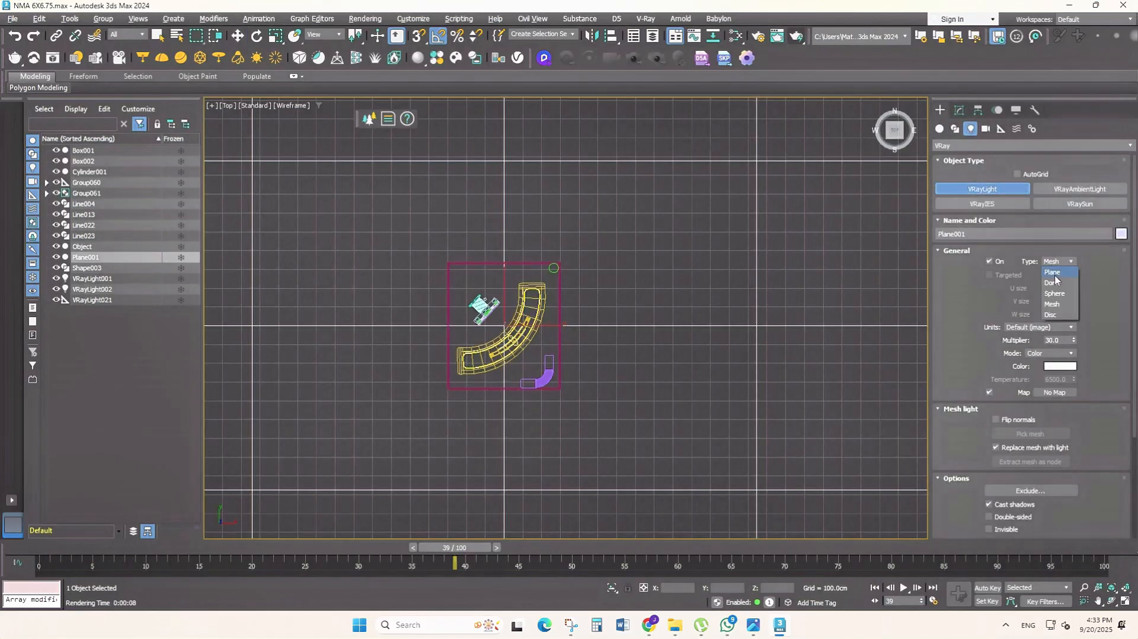
pyautogui.click(1060, 272)
pyautogui.click(1056, 273)
pyautogui.scroll(-4, 625, 356)
pyautogui.moveTo(551, 322); pyautogui.dragTo(606, 368)
pyautogui.press('w')
# - Raise the new light to a height of about 2352 cm in the right view and return to the perspective view
pyautogui.press('r')
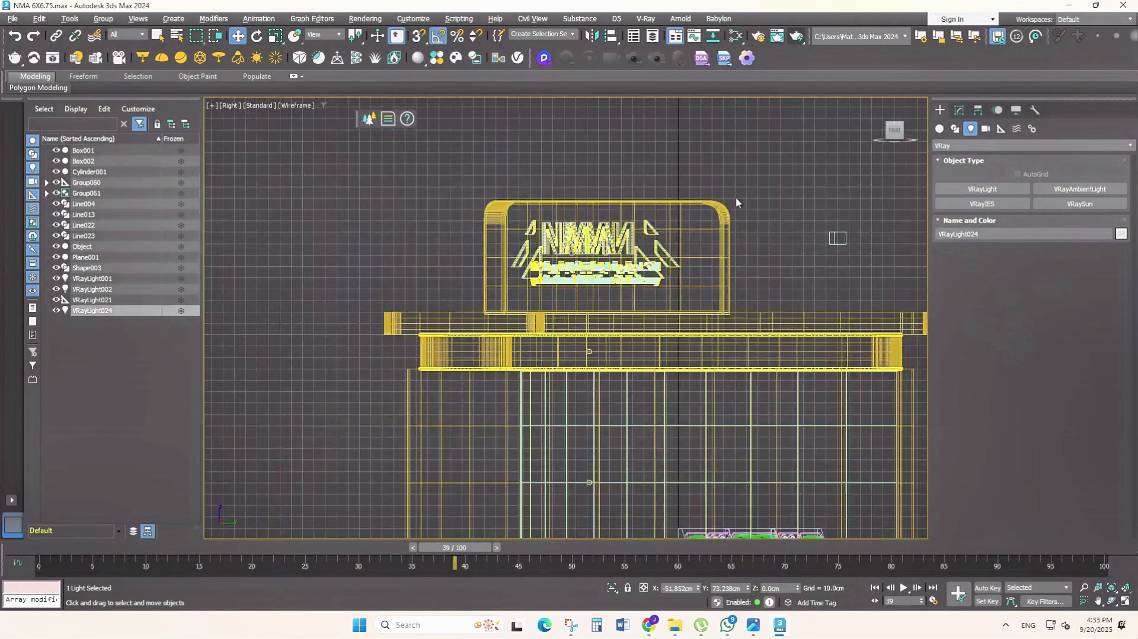
pyautogui.scroll(-8, 735, 197)
pyautogui.moveTo(670, 305); pyautogui.dragTo(546, 412, button='middle')
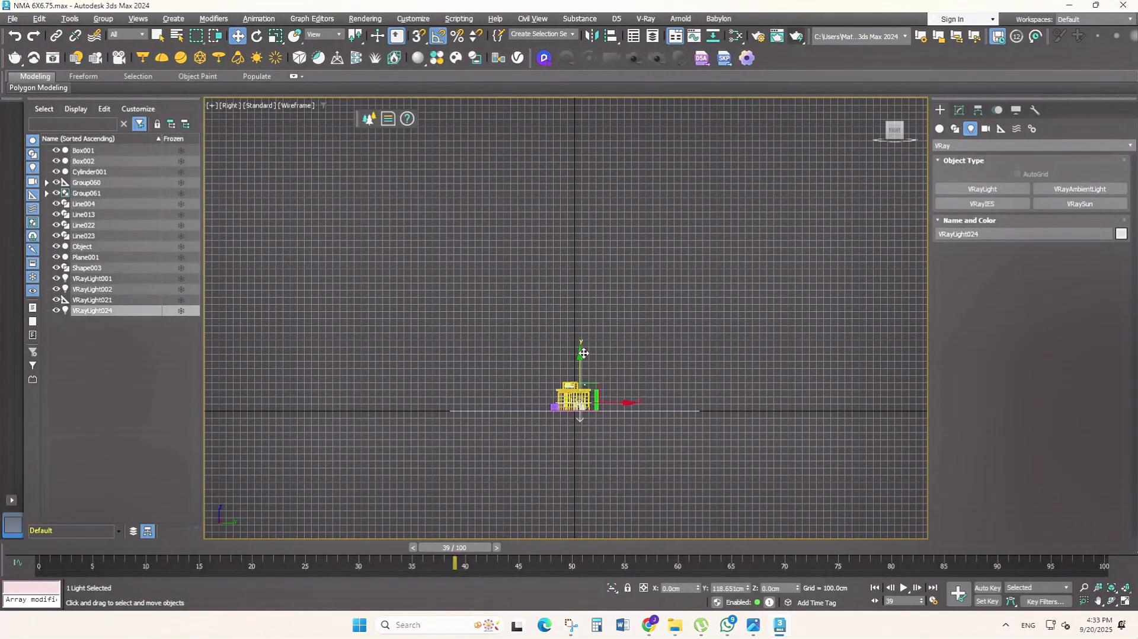
pyautogui.moveTo(584, 353); pyautogui.dragTo(584, 207)
pyautogui.press('p')
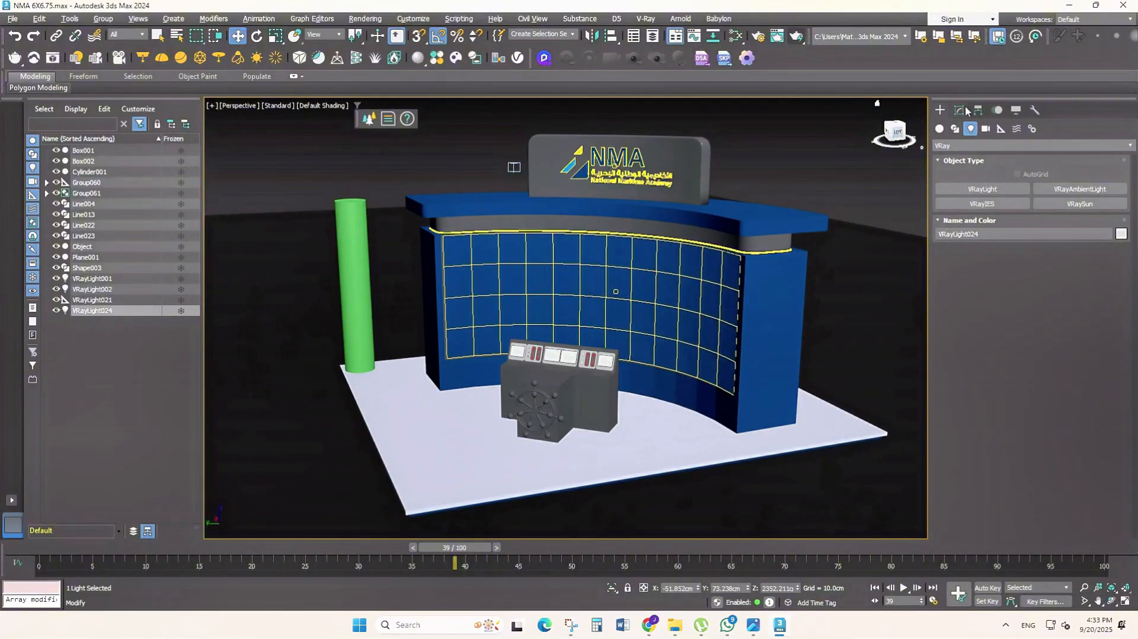
# - Review the overhead VRayLight's options, render the perspective view and close the render window
pyautogui.click(962, 110)
pyautogui.scroll(-10, 1031, 385)
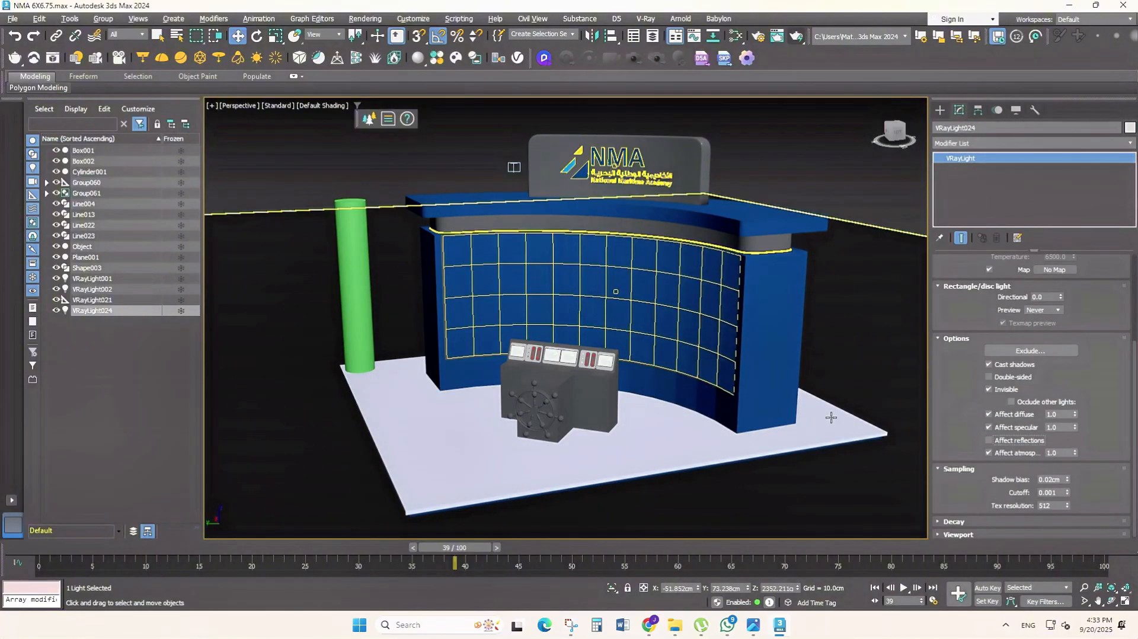
pyautogui.click(796, 36)
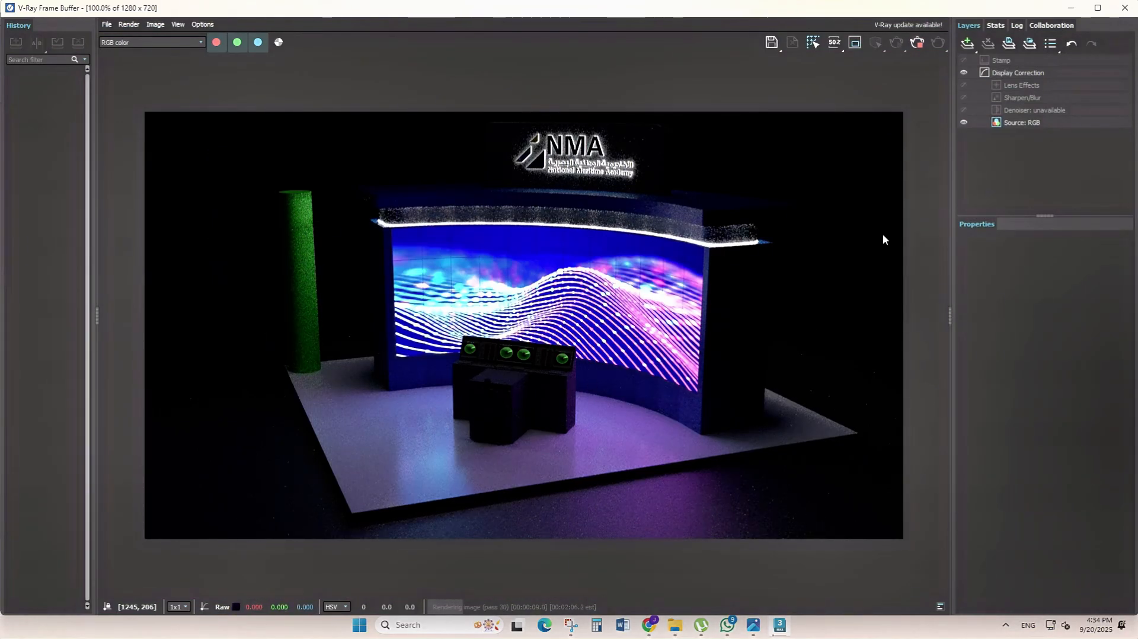
pyautogui.click(1124, 8)
# - Lower the overhead VRayLight to a height of about 1512 cm in the right view and test-render the perspective
pyautogui.scroll(-5, 760, 172)
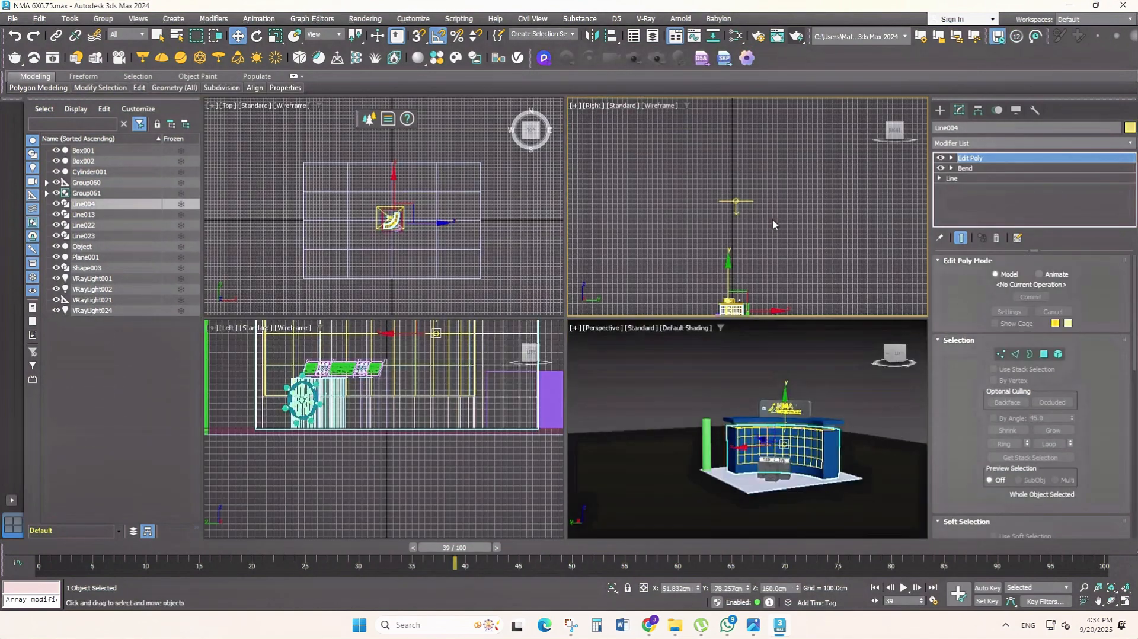
pyautogui.click(736, 203)
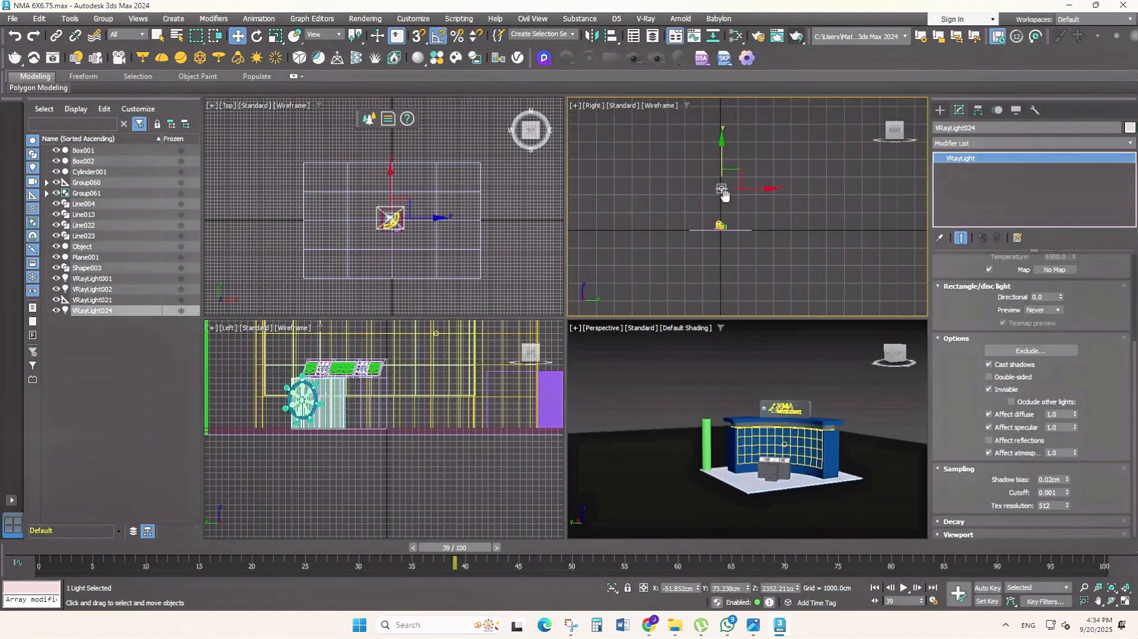
pyautogui.hotkey('alt', 'w')
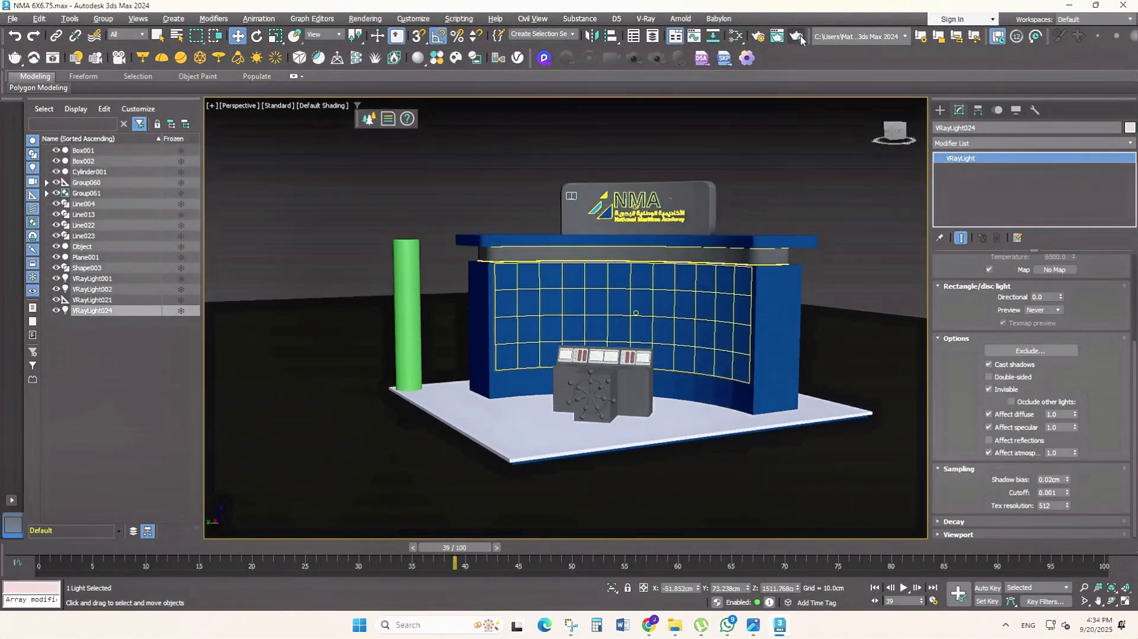
pyautogui.hotkey('shift', 'q')
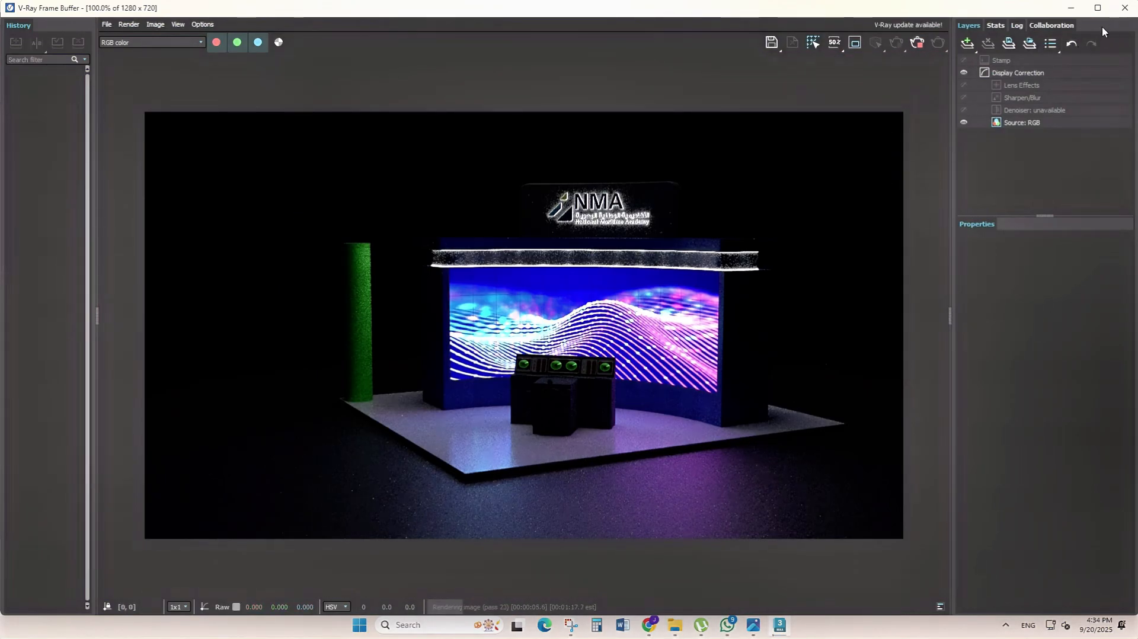
pyautogui.click(1124, 7)
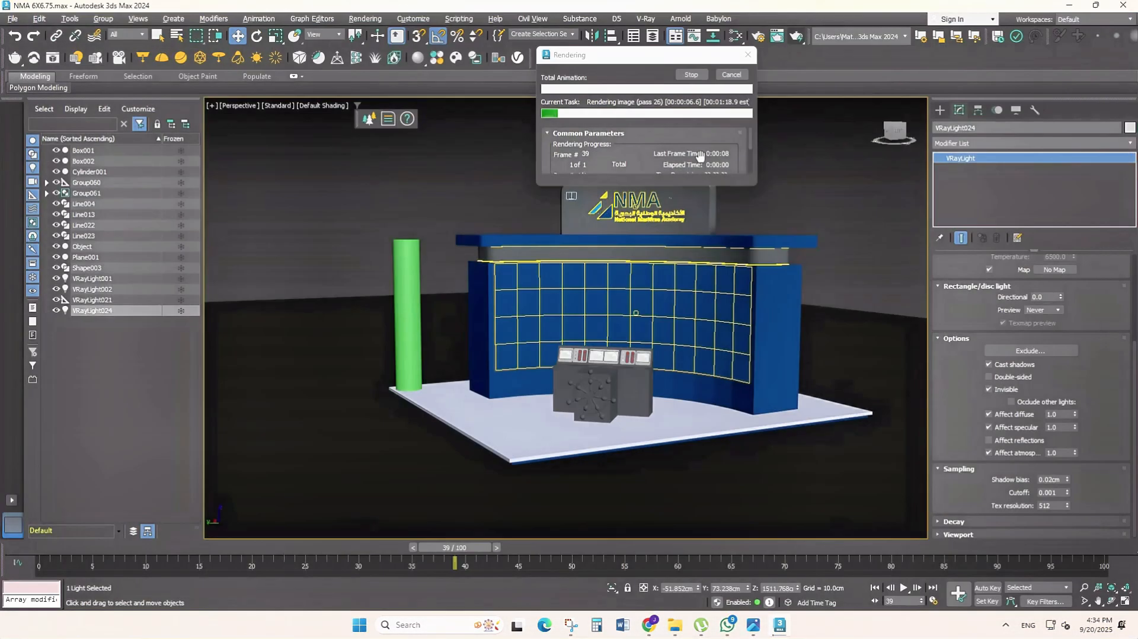
# - Lower the overhead VRayLight to a height of about 810 cm in the right view and return to the perspective view
pyautogui.hotkey('alt', 'w')
pyautogui.moveTo(747, 264); pyautogui.dragTo(767, 215, button='middle')
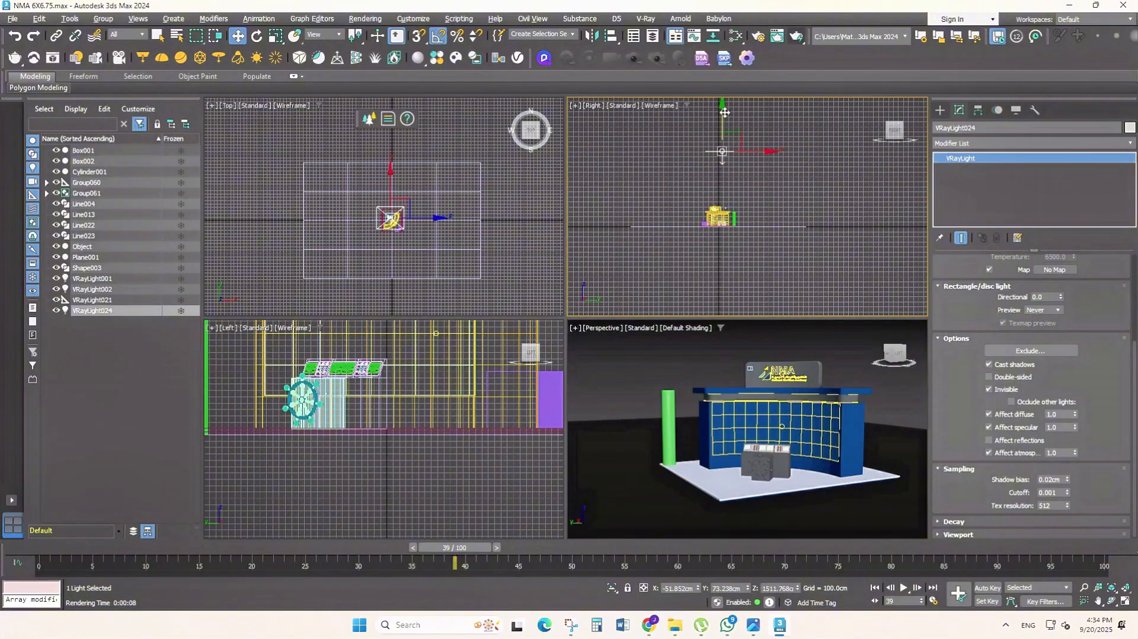
pyautogui.middleClick(772, 352)
pyautogui.hotkey('alt', 'w')
pyautogui.scroll(2, 770, 323)
pyautogui.scroll(-2, 767, 320)
pyautogui.moveTo(756, 327); pyautogui.dragTo(759, 314, button='middle')
pyautogui.scroll(1, 758, 314)
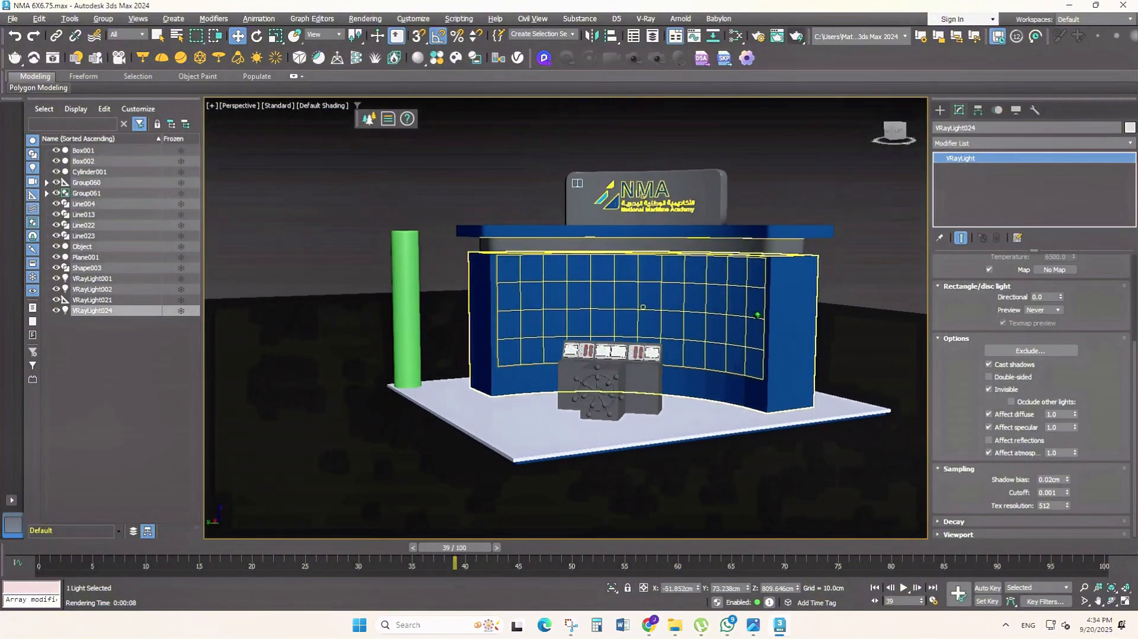
# - Review the overhead light's general parameters, render the booth's perspective view again and close the render windows
pyautogui.click(795, 36)
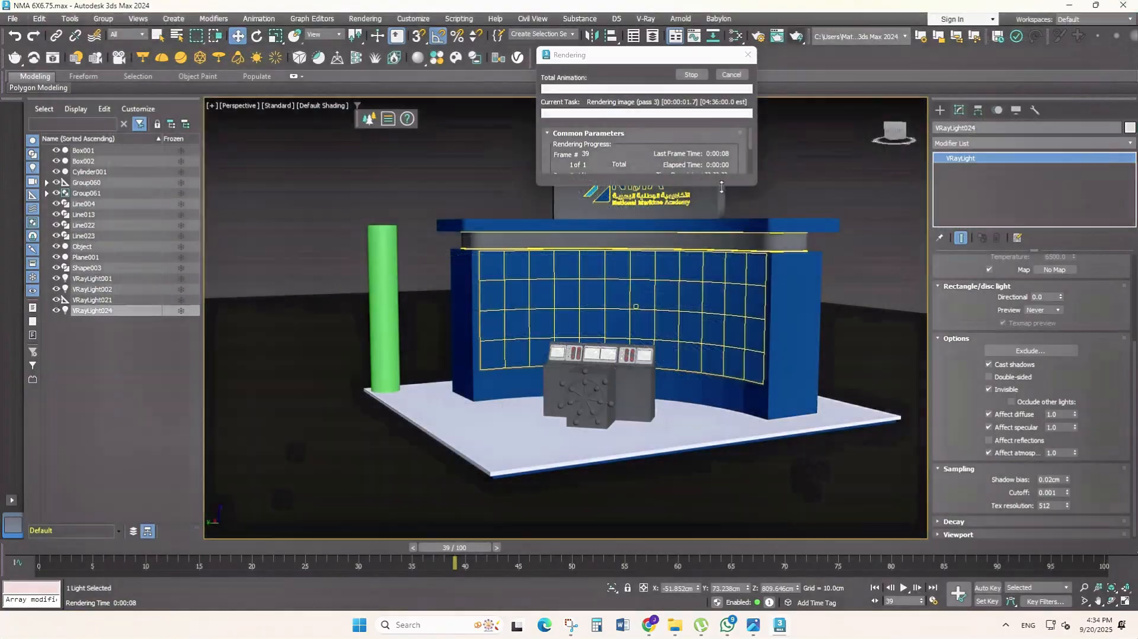
pyautogui.click(746, 55)
pyautogui.scroll(4, 1067, 367)
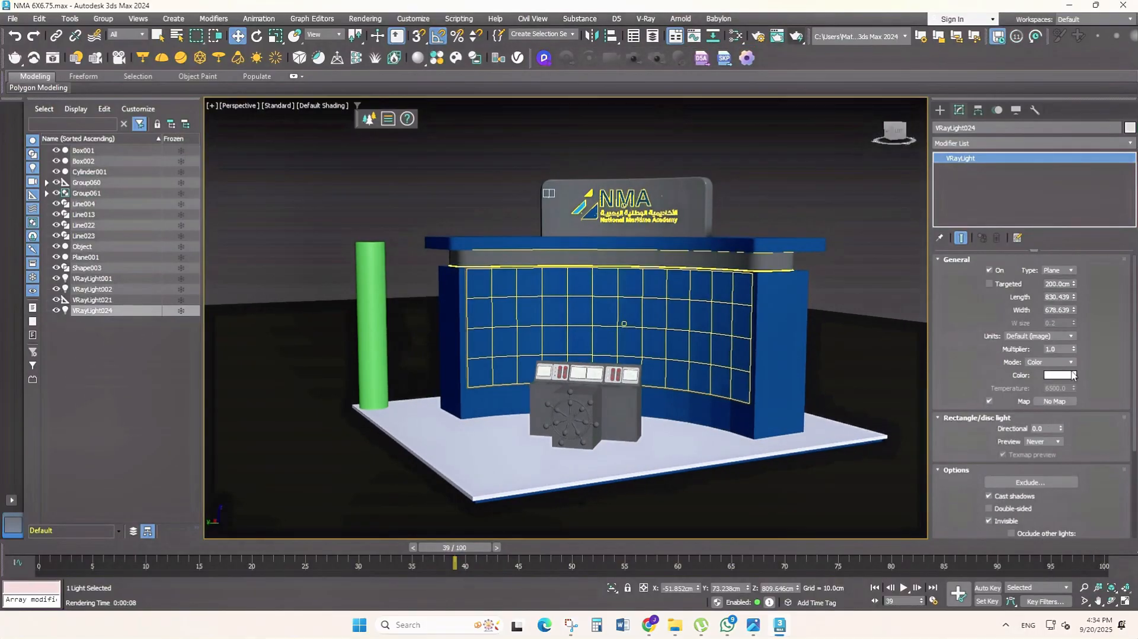
pyautogui.click(793, 38)
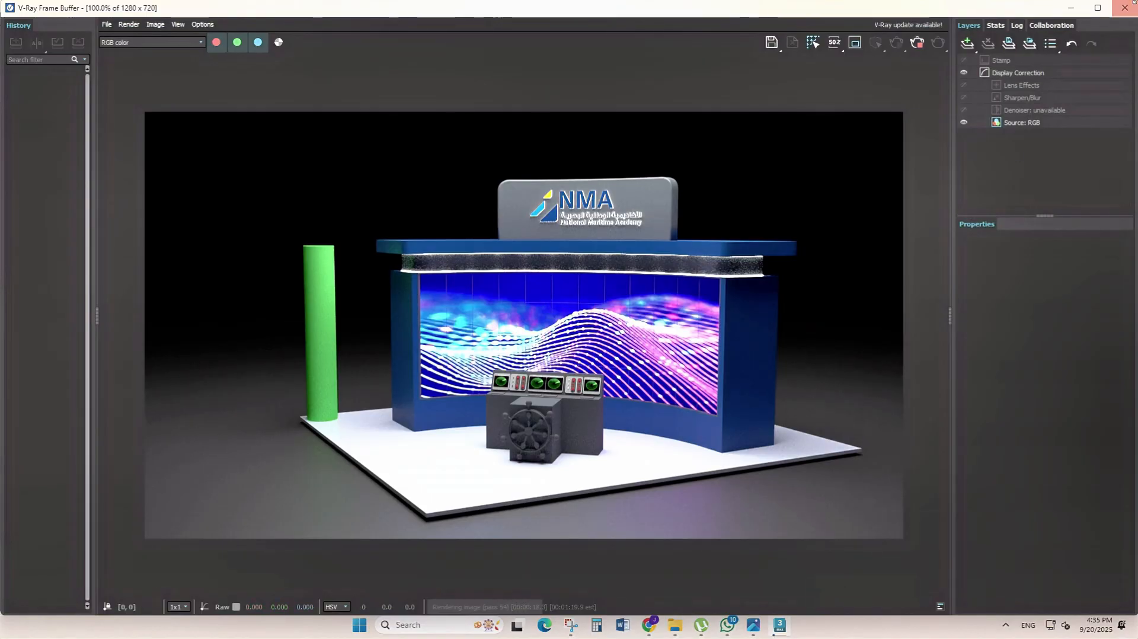
pyautogui.click(1128, 6)
pyautogui.click(746, 55)
# - Start edge editing on the curved blue wall and select the vertical edges at the right pillar's inner front corner
pyautogui.keyDown('alt'); pyautogui.moveTo(711, 255); pyautogui.dragTo(732, 294, button='middle'); pyautogui.keyUp('alt')
pyautogui.click(734, 302)
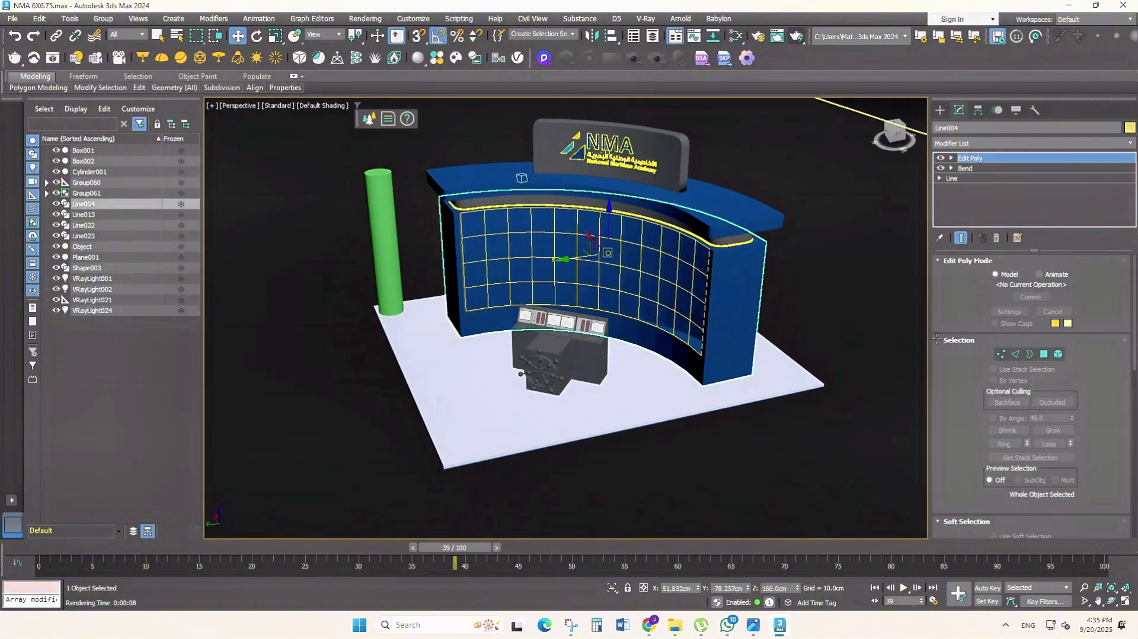
pyautogui.click(1014, 354)
pyautogui.scroll(5, 724, 361)
pyautogui.click(654, 370)
pyautogui.keyDown('ctrl'); pyautogui.click(661, 308); pyautogui.keyUp('ctrl')
pyautogui.moveTo(667, 237); pyautogui.dragTo(688, 317, button='middle')
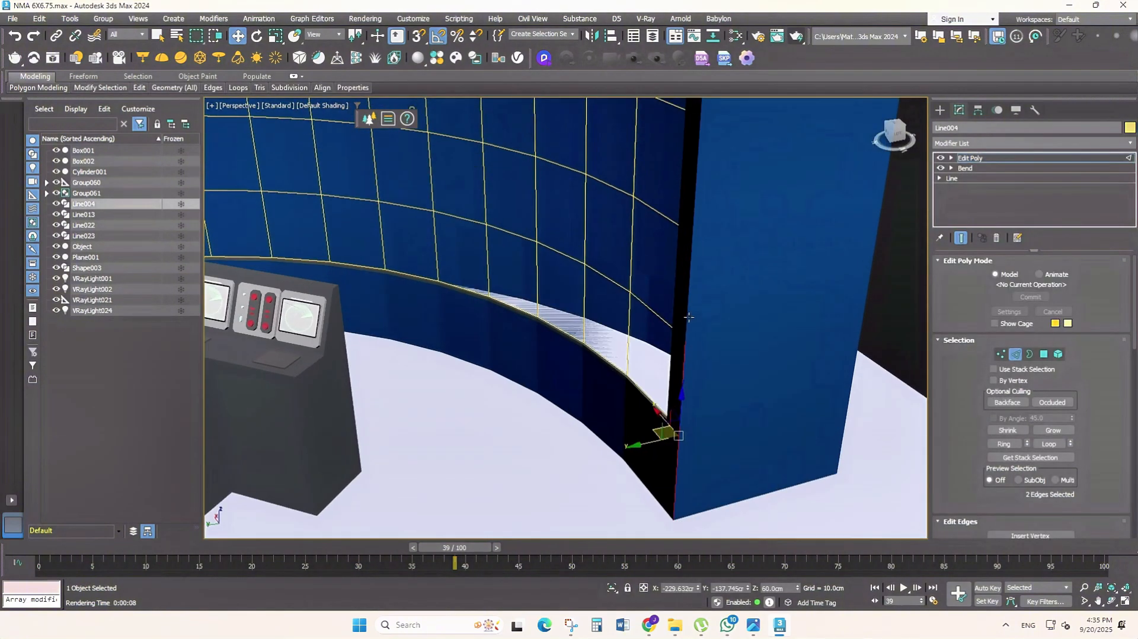
pyautogui.keyDown('ctrl'); pyautogui.click(687, 317); pyautogui.keyUp('ctrl')
pyautogui.keyDown('ctrl'); pyautogui.click(695, 212); pyautogui.keyUp('ctrl')
pyautogui.moveTo(696, 211); pyautogui.dragTo(702, 371, button='middle')
pyautogui.keyDown('ctrl'); pyautogui.click(711, 259); pyautogui.keyUp('ctrl')
# - Add the vertical edges along the right pillar's outer corner to the selection
pyautogui.scroll(-4, 713, 259)
pyautogui.keyDown('alt'); pyautogui.moveTo(766, 279); pyautogui.dragTo(722, 398, button='middle'); pyautogui.keyUp('alt')
pyautogui.keyDown('ctrl'); pyautogui.click(721, 397); pyautogui.keyUp('ctrl')
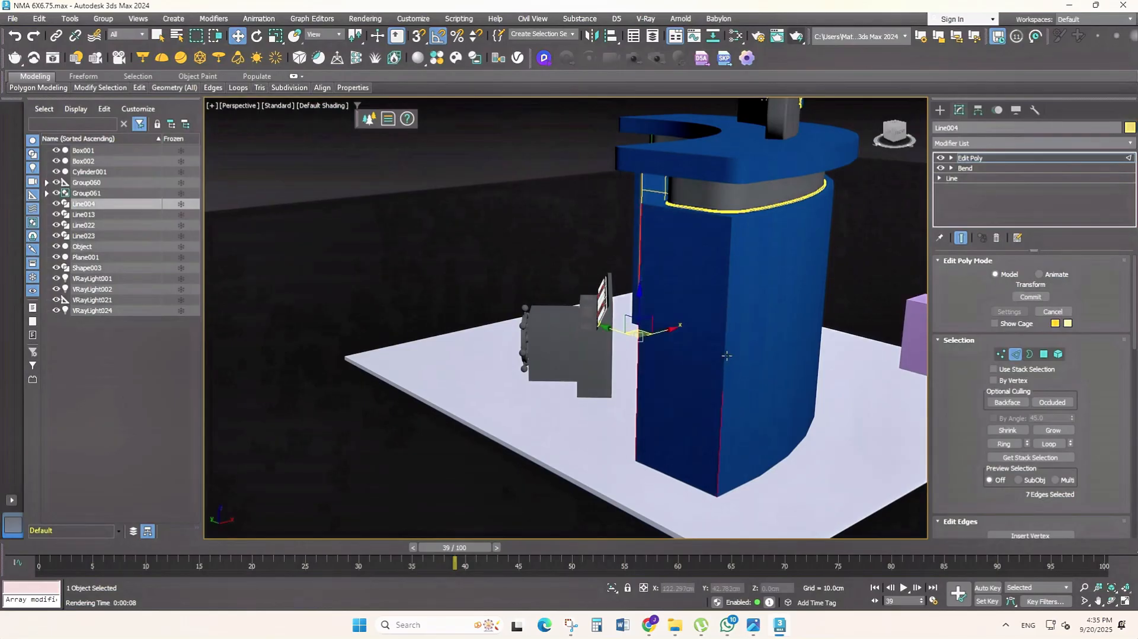
pyautogui.keyDown('alt'); pyautogui.moveTo(726, 259); pyautogui.dragTo(794, 299, button='middle'); pyautogui.keyUp('alt')
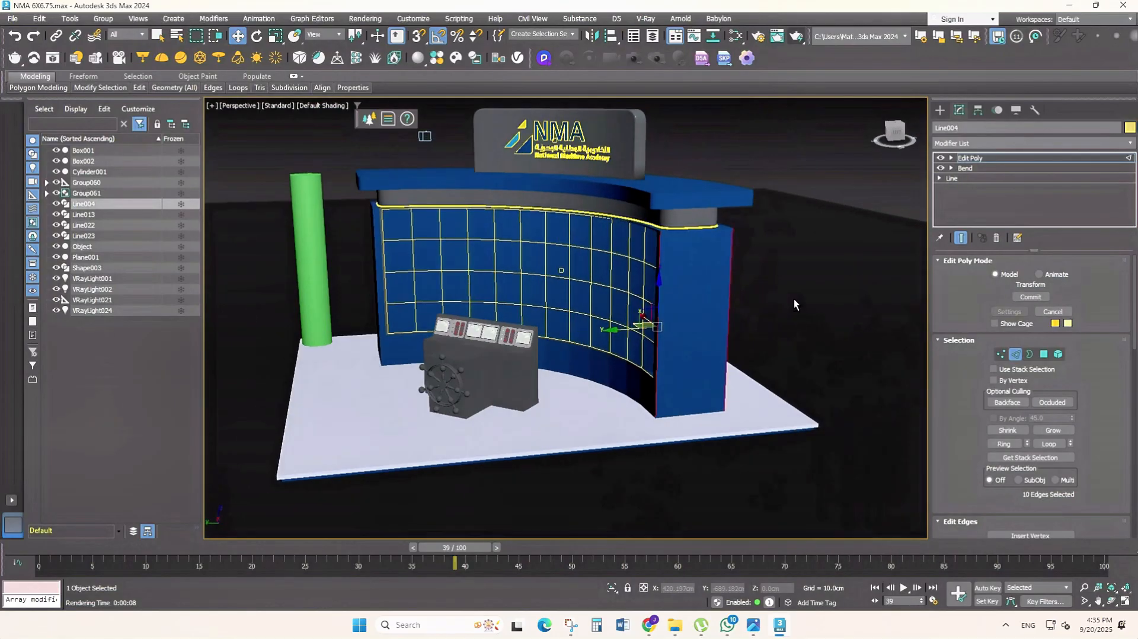
# - Add the vertical edges along the left pillar's inner front corner, beside the screen, to the selection
pyautogui.keyDown('alt'); pyautogui.moveTo(557, 305); pyautogui.dragTo(727, 322, button='middle'); pyautogui.keyUp('alt')
pyautogui.scroll(2, 486, 430)
pyautogui.scroll(2, 487, 431)
pyautogui.keyDown('ctrl'); pyautogui.click(488, 418); pyautogui.keyUp('ctrl')
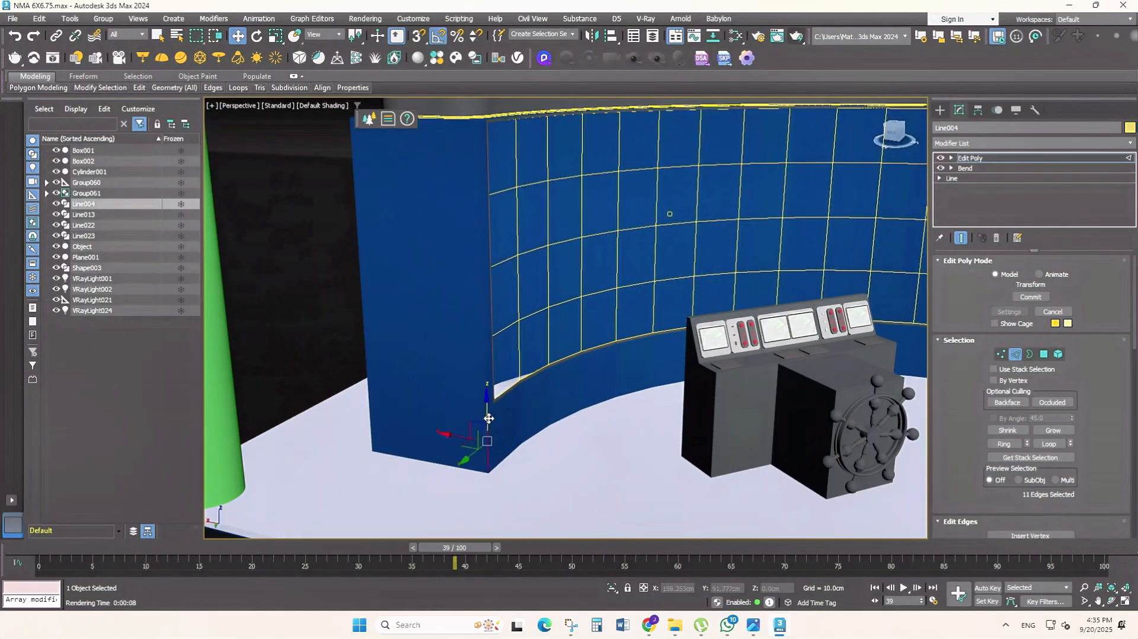
pyautogui.keyDown('alt'); pyautogui.moveTo(484, 364); pyautogui.dragTo(513, 385, button='middle'); pyautogui.keyUp('alt')
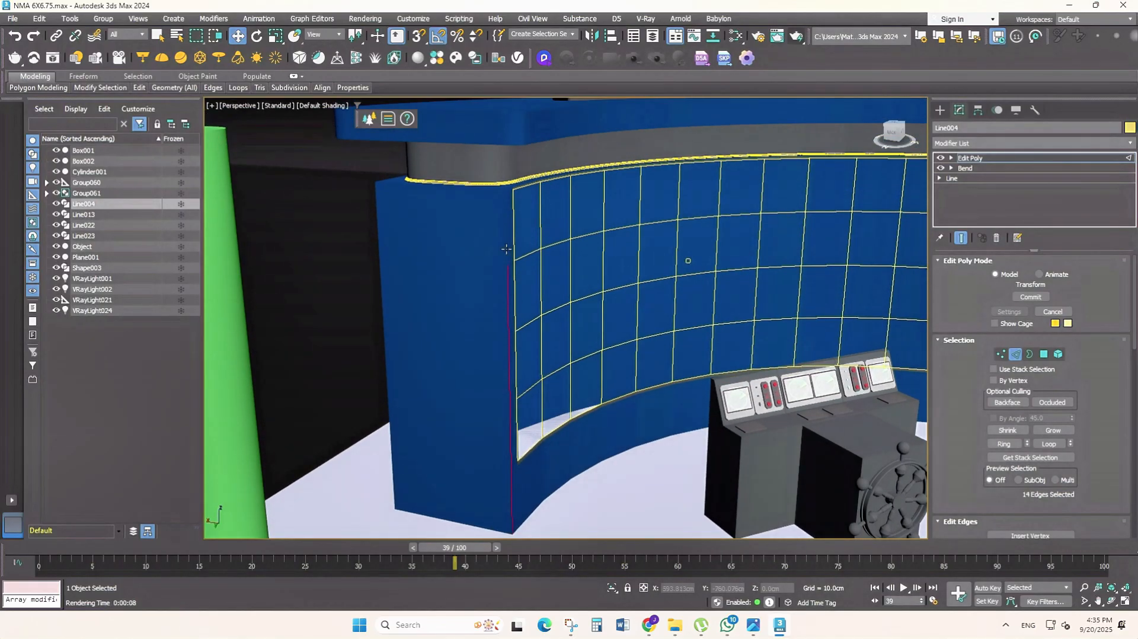
pyautogui.scroll(-6, 496, 280)
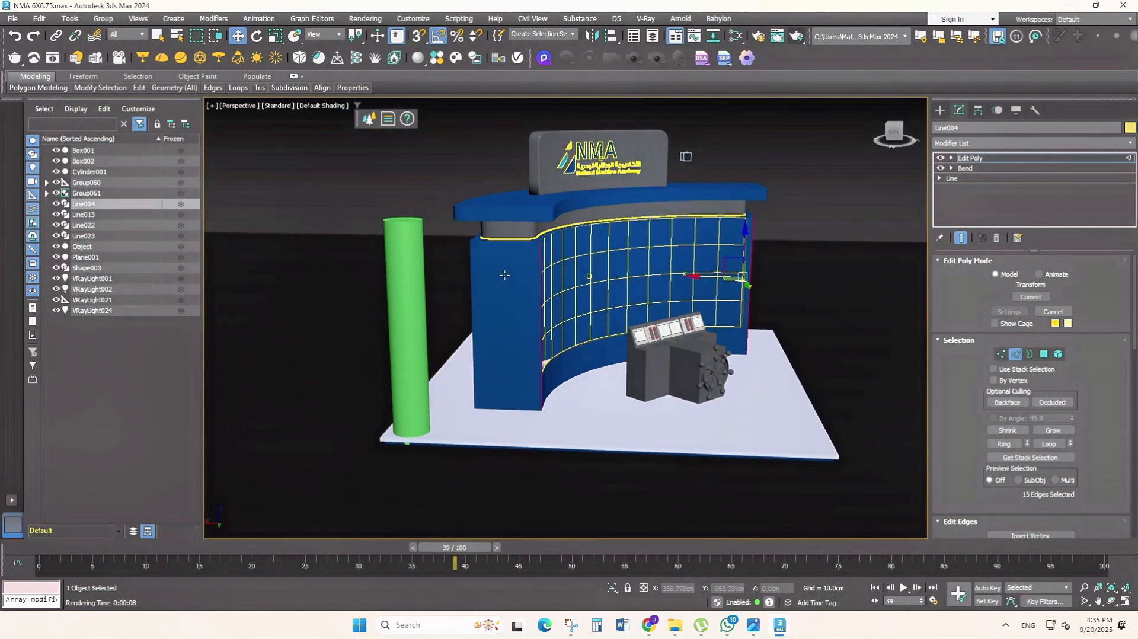
# - Add the vertical edges along the left pillar's outer corner, near the green column, to the selection
pyautogui.scroll(3, 446, 406)
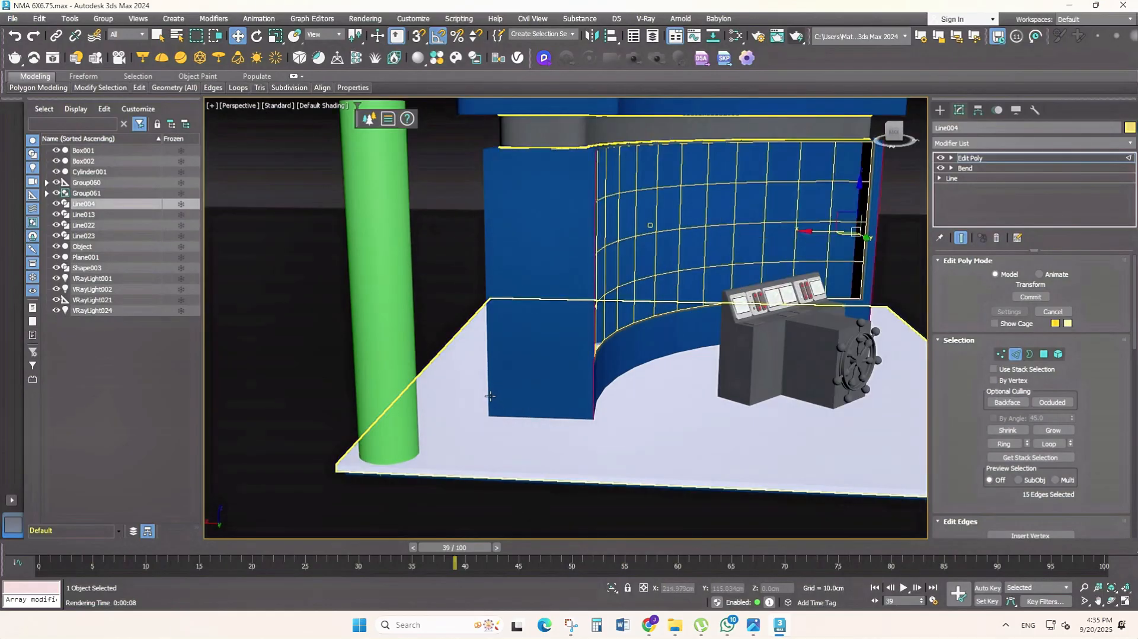
pyautogui.keyDown('alt'); pyautogui.moveTo(499, 325); pyautogui.dragTo(534, 372, button='middle'); pyautogui.keyUp('alt')
pyautogui.scroll(3, 534, 372)
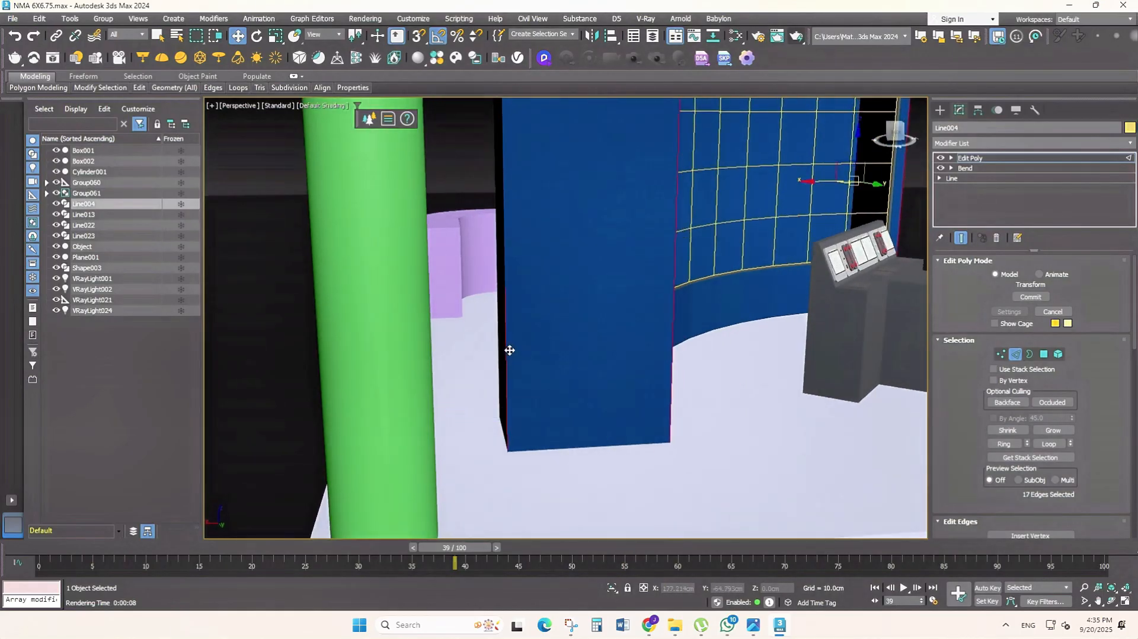
pyautogui.scroll(-3, 509, 350)
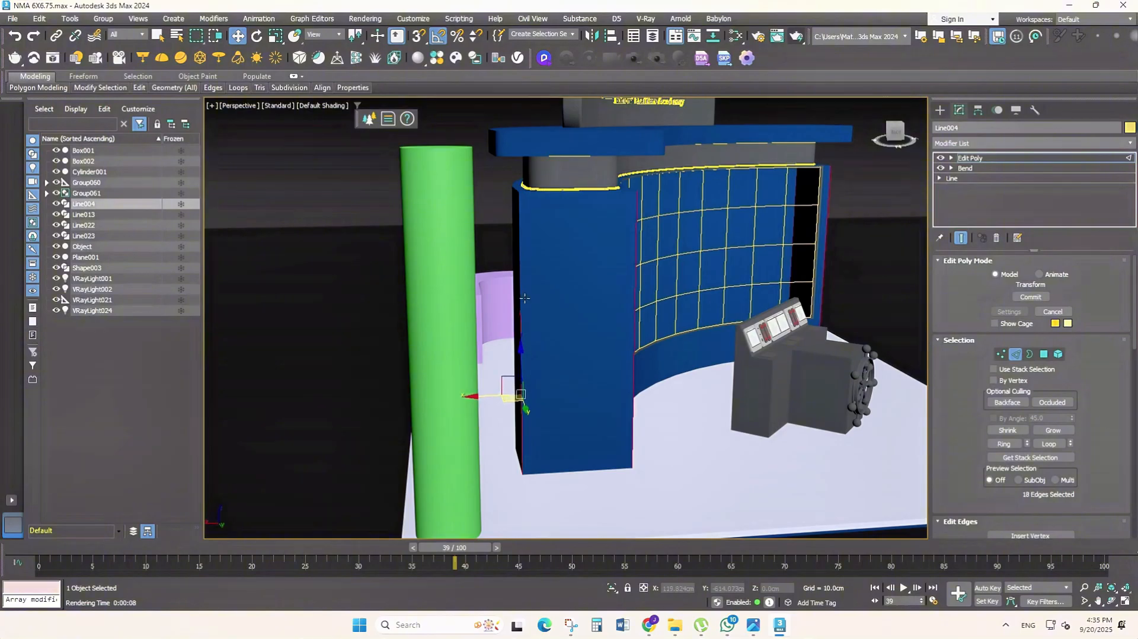
pyautogui.keyDown('ctrl'); pyautogui.click(517, 234); pyautogui.keyUp('ctrl')
pyautogui.scroll(-2, 538, 239)
pyautogui.scroll(4, 539, 239)
pyautogui.scroll(-4, 516, 236)
# - Complete the left pillar's outer corner by adding its remaining vertical edge segment from behind the wall
pyautogui.keyDown('alt'); pyautogui.moveTo(516, 236); pyautogui.dragTo(835, 372, button='middle'); pyautogui.keyUp('alt')
pyautogui.scroll(-3, 605, 244)
pyautogui.scroll(6, 654, 240)
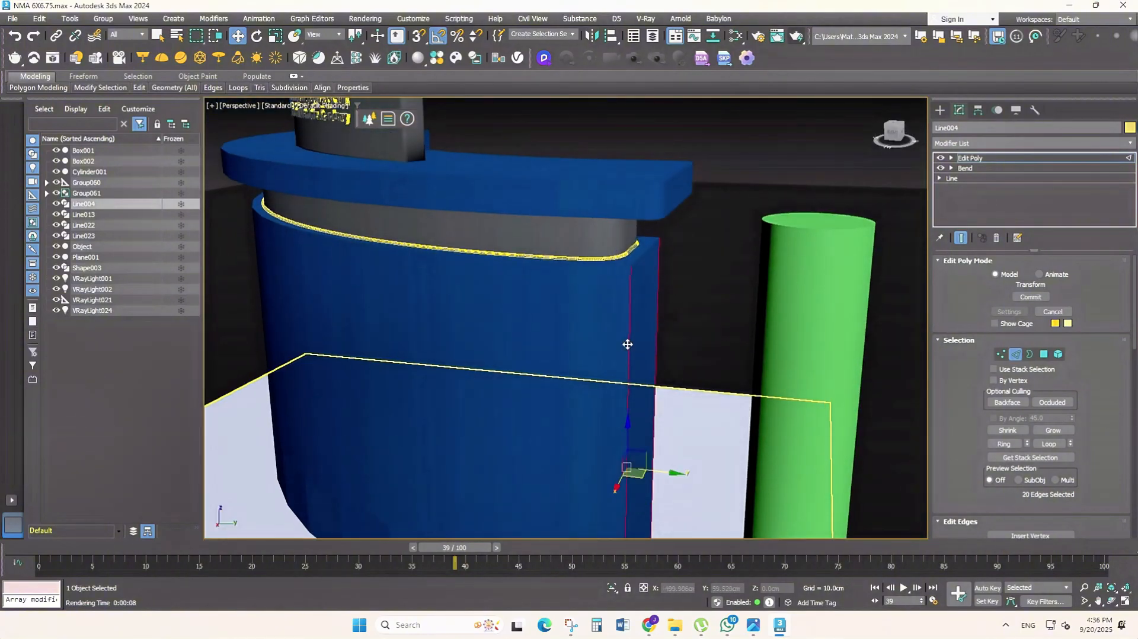
pyautogui.scroll(-5, 627, 344)
pyautogui.keyDown('alt'); pyautogui.moveTo(599, 366); pyautogui.dragTo(468, 369, button='middle'); pyautogui.keyUp('alt')
pyautogui.scroll(-3, 1013, 431)
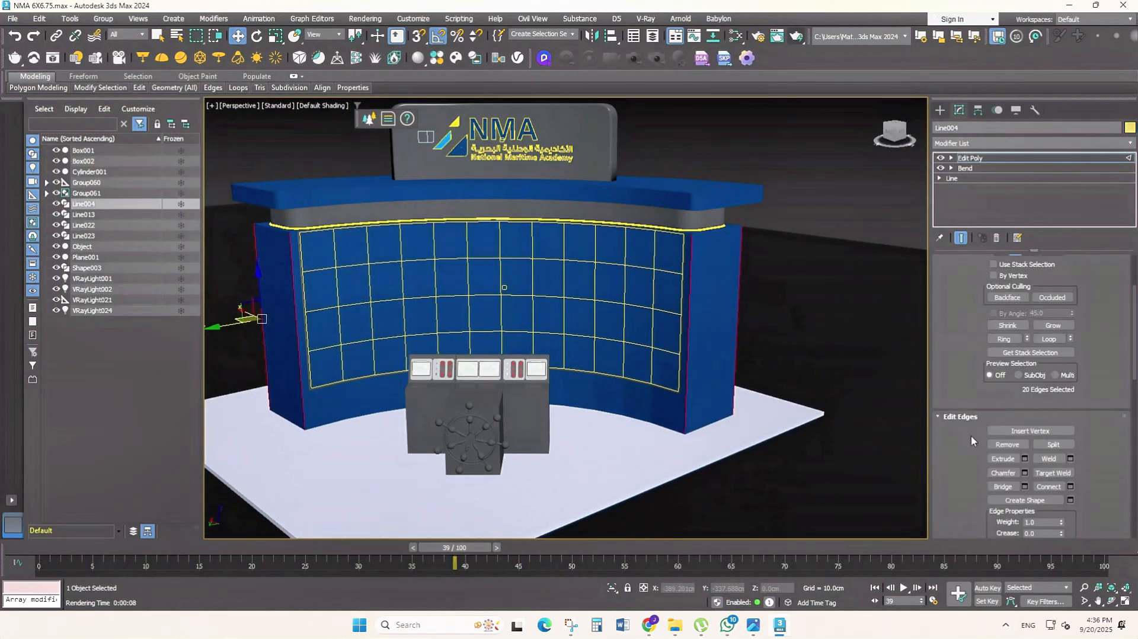
# - Chamfer the selected pillar corner edges by 8 cm with 10 segments
pyautogui.click(1023, 408)
pyautogui.scroll(4, 724, 329)
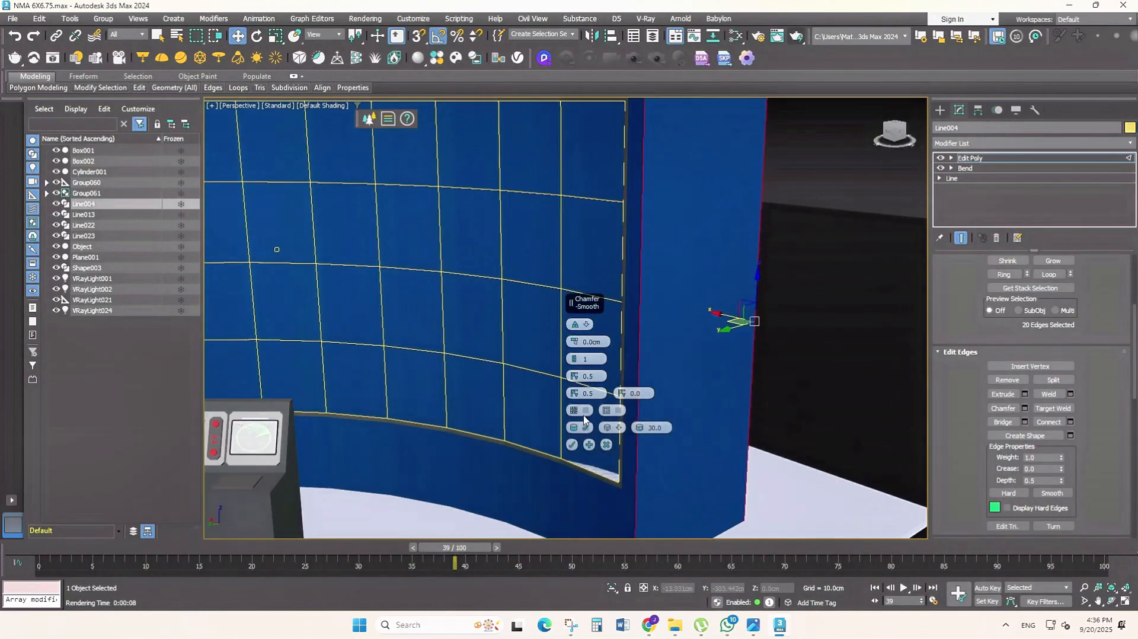
pyautogui.moveTo(574, 342)
pyautogui.mouseDown()
pyautogui.moveTo(576, 320)
pyautogui.moveTo(588, 340)
pyautogui.mouseUp()
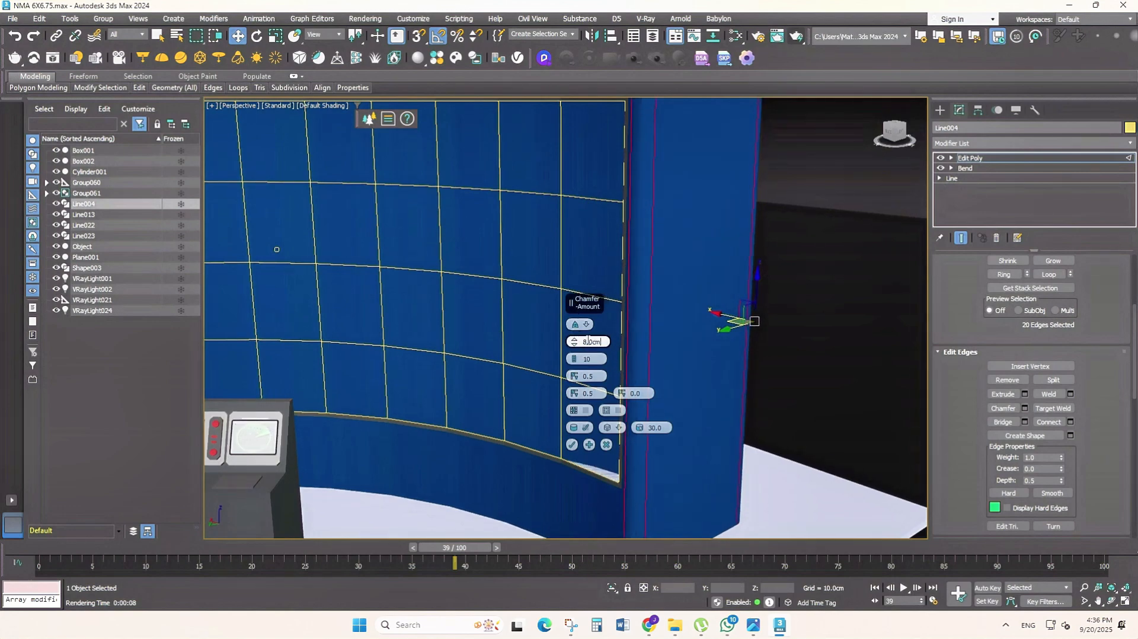
pyautogui.click(571, 443)
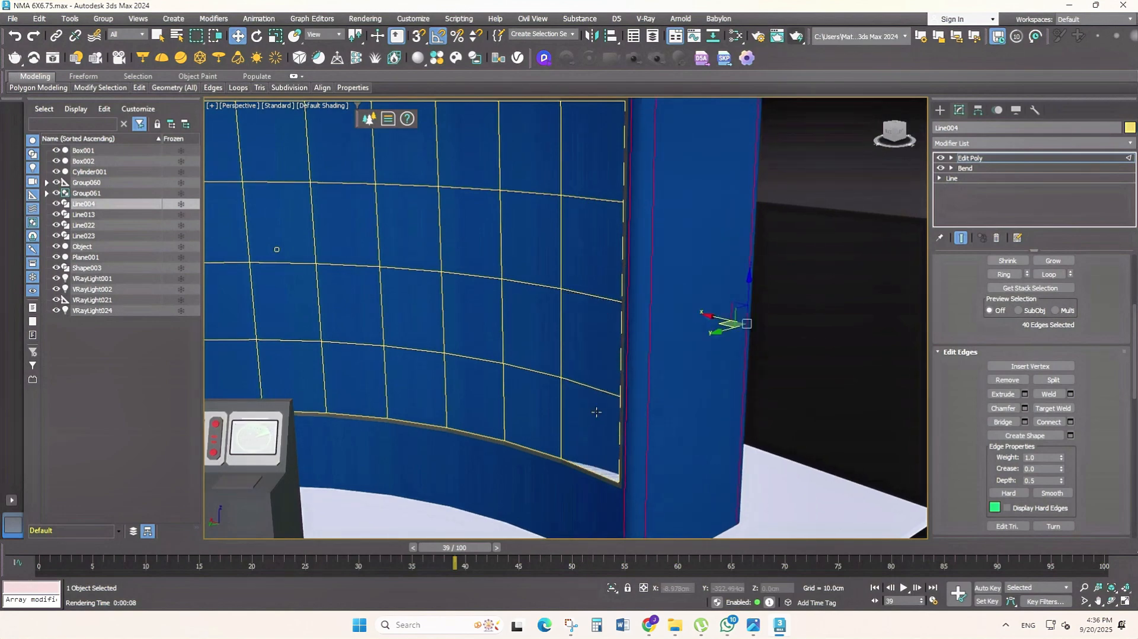
# - Deselect the chamfered edges and examine the rounded pillar corners from the front and the side
pyautogui.scroll(-5, 655, 308)
pyautogui.keyDown('alt'); pyautogui.moveTo(655, 307); pyautogui.dragTo(673, 293, button='middle'); pyautogui.keyUp('alt')
pyautogui.click(658, 255)
pyautogui.scroll(3, 560, 328)
pyautogui.moveTo(560, 328)
pyautogui.mouseDown(button='middle')
pyautogui.moveTo(521, 331)
pyautogui.moveTo(563, 314)
pyautogui.mouseUp(button='middle')
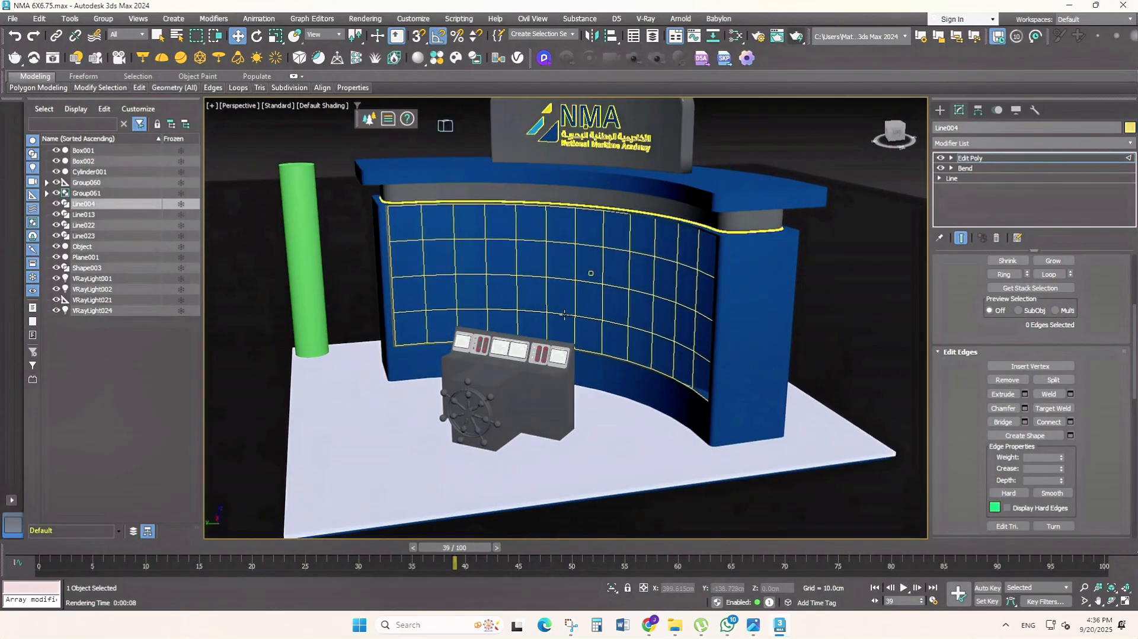
pyautogui.scroll(-3, 675, 384)
pyautogui.keyDown('alt'); pyautogui.moveTo(845, 350); pyautogui.dragTo(630, 394, button='middle'); pyautogui.keyUp('alt')
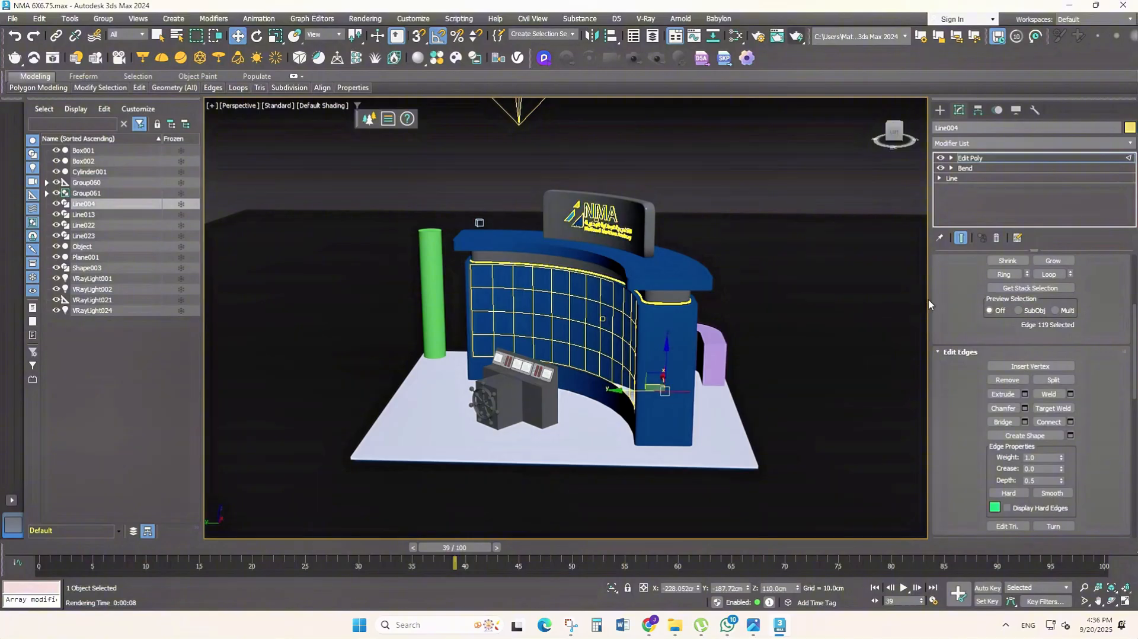
# - Select the row of polygons on the curved wall's ledge beneath the screen in polygon mode
pyautogui.scroll(3, 967, 332)
pyautogui.click(1043, 351)
pyautogui.keyDown('alt'); pyautogui.moveTo(787, 395); pyautogui.dragTo(862, 392, button='middle'); pyautogui.keyUp('alt')
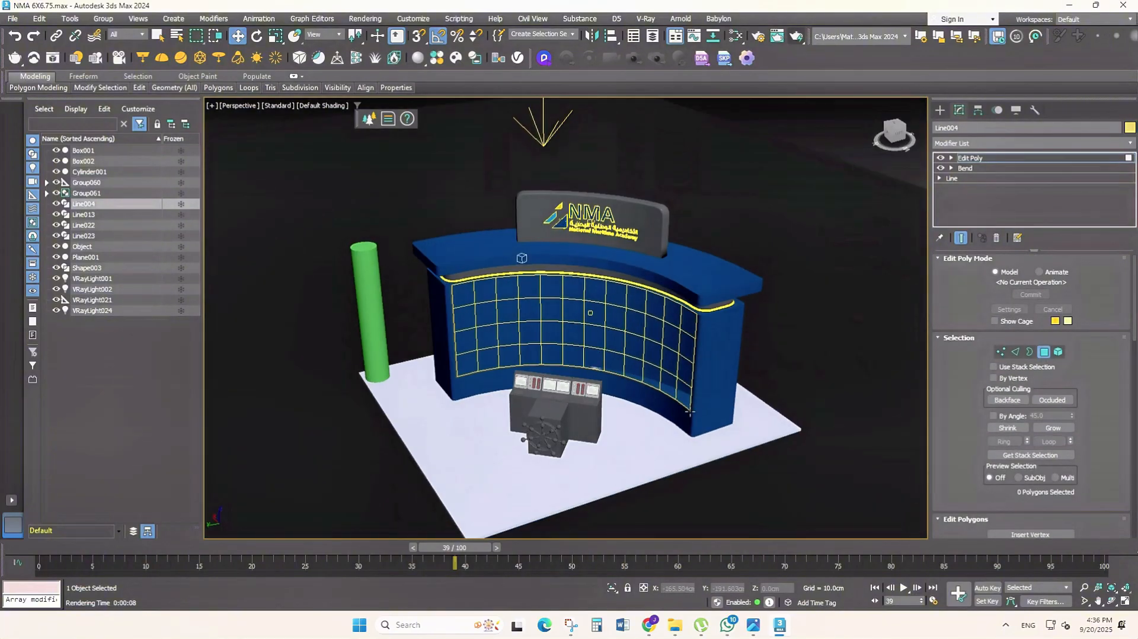
pyautogui.click(663, 396)
pyautogui.keyDown('alt'); pyautogui.moveTo(662, 395); pyautogui.dragTo(665, 432, button='middle'); pyautogui.keyUp('alt')
pyautogui.scroll(3, 465, 326)
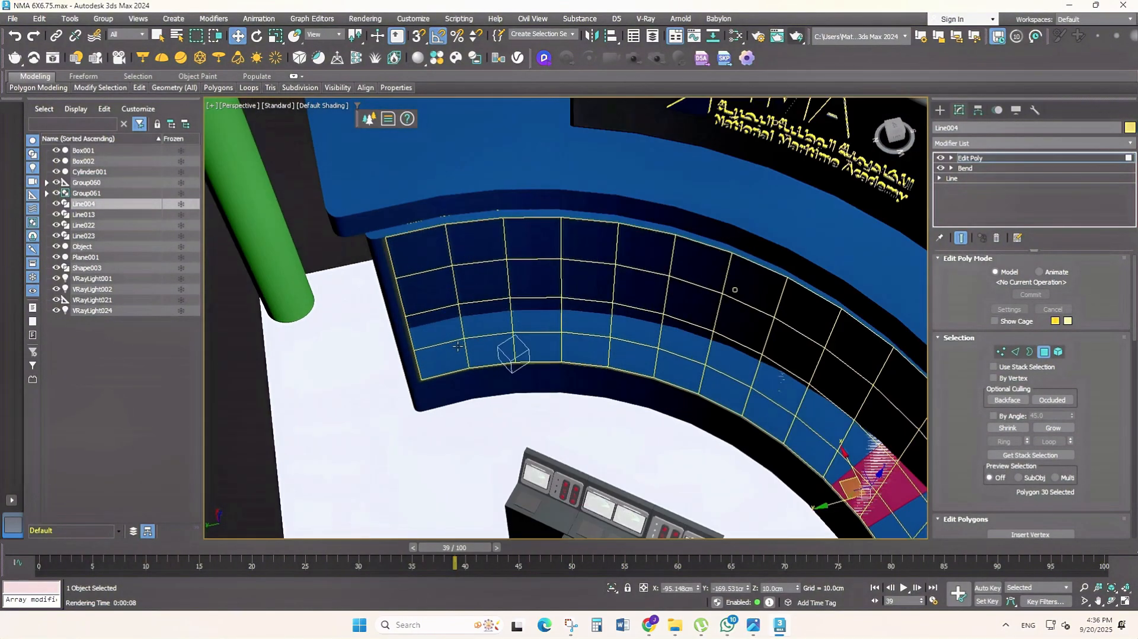
pyautogui.click(438, 350)
pyautogui.press('shift')
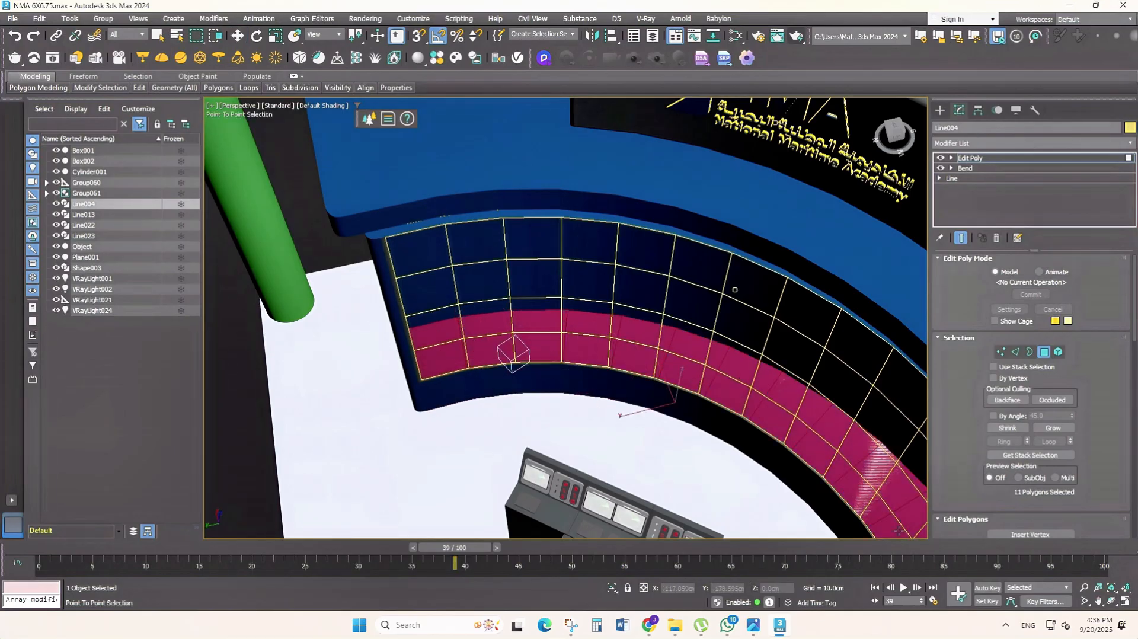
pyautogui.moveTo(898, 530); pyautogui.dragTo(714, 166, button='middle')
pyautogui.click(761, 221)
pyautogui.click(708, 249)
# - Inspect the selected polygons around the wall's base near the right pillar and leave polygon editing
pyautogui.scroll(-3, 753, 407)
pyautogui.keyDown('alt'); pyautogui.moveTo(754, 406); pyautogui.dragTo(700, 344, button='middle'); pyautogui.keyUp('alt')
pyautogui.scroll(5, 699, 343)
pyautogui.press('2')
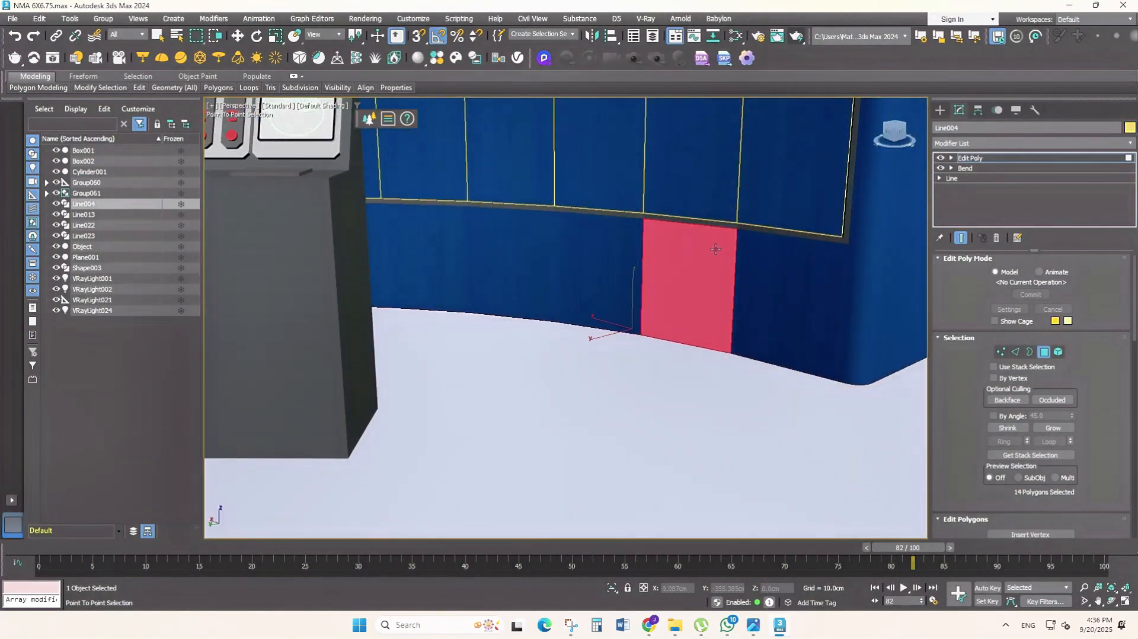
pyautogui.scroll(-10, 712, 286)
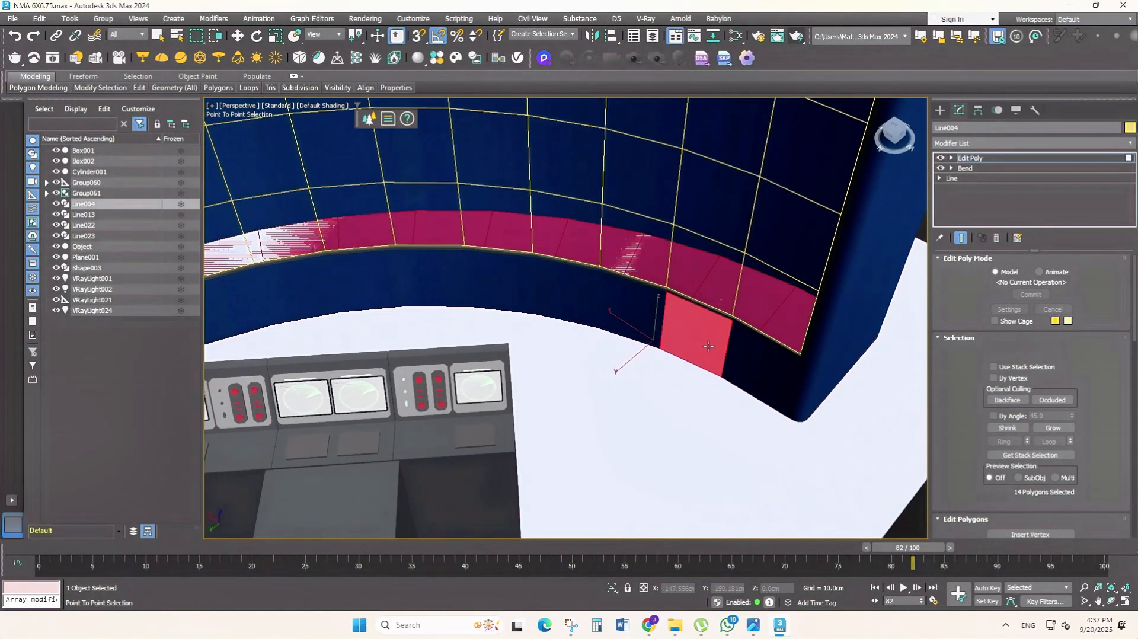
pyautogui.click(1044, 353)
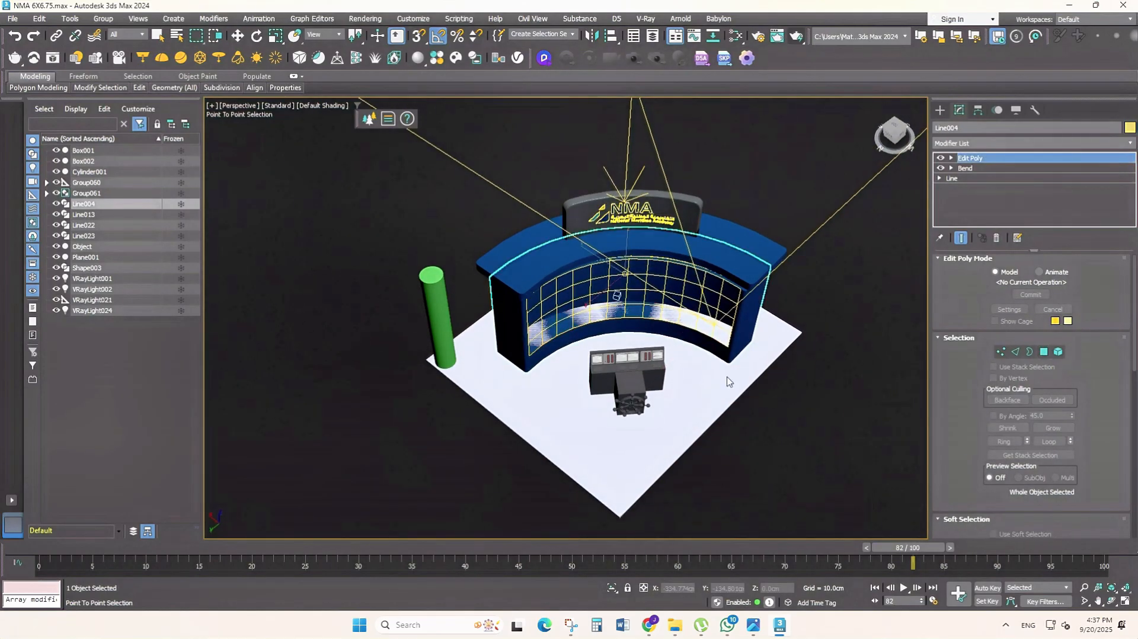
pyautogui.keyDown('alt'); pyautogui.moveTo(729, 380); pyautogui.dragTo(711, 377, button='middle'); pyautogui.keyUp('alt')
pyautogui.click(1044, 351)
pyautogui.scroll(4, 697, 349)
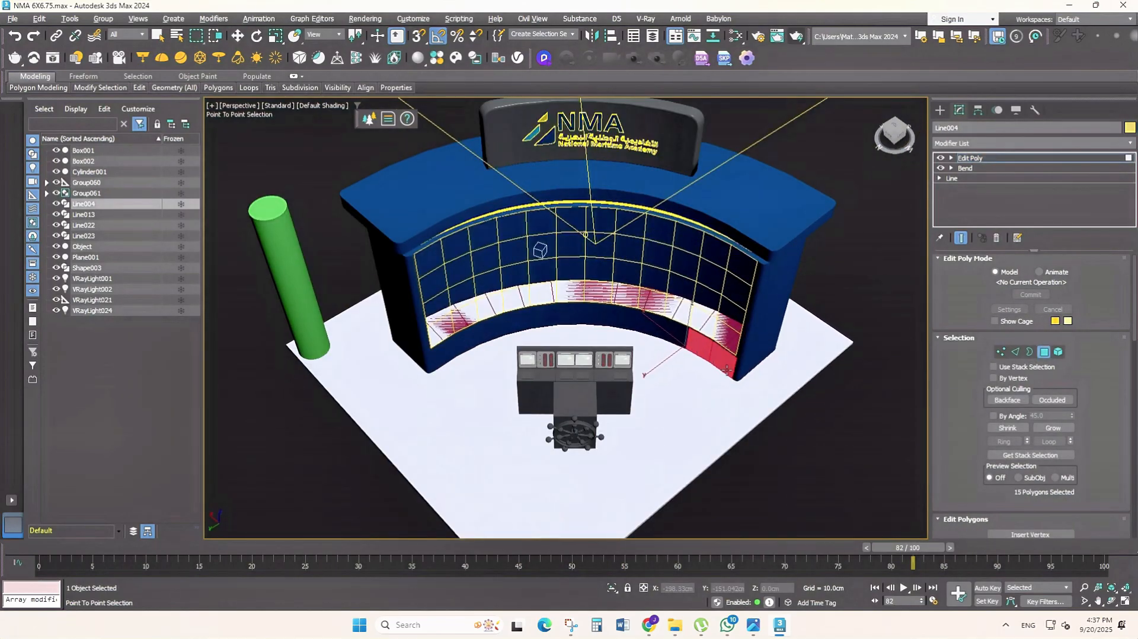
pyautogui.keyDown('shift'); pyautogui.click(631, 327); pyautogui.keyUp('shift')
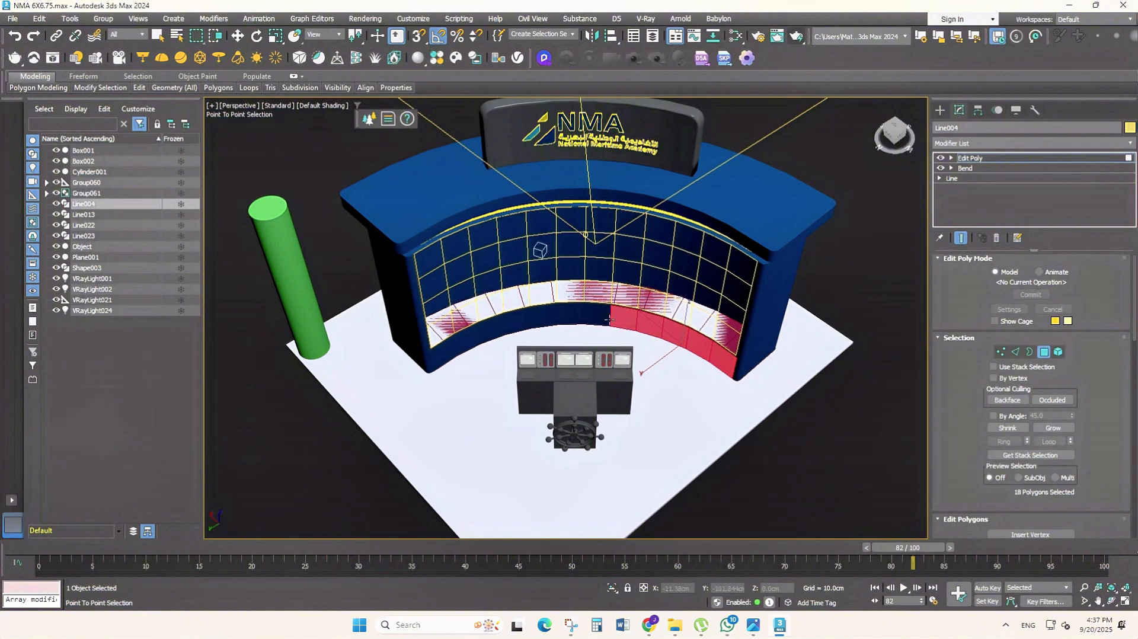
pyautogui.click(237, 36)
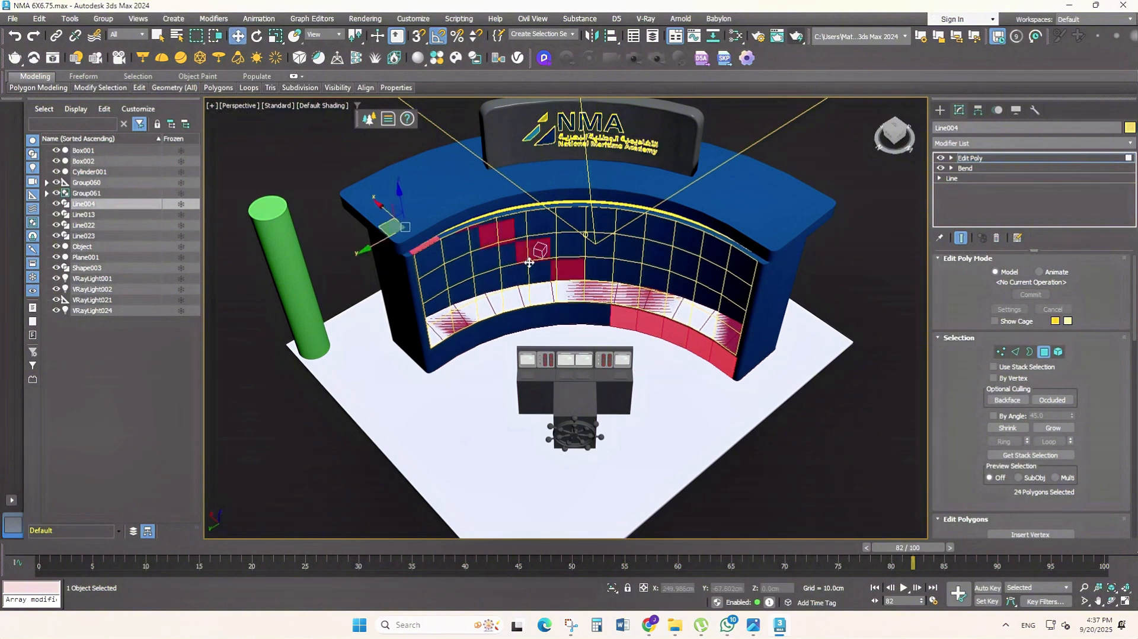
pyautogui.click(868, 434)
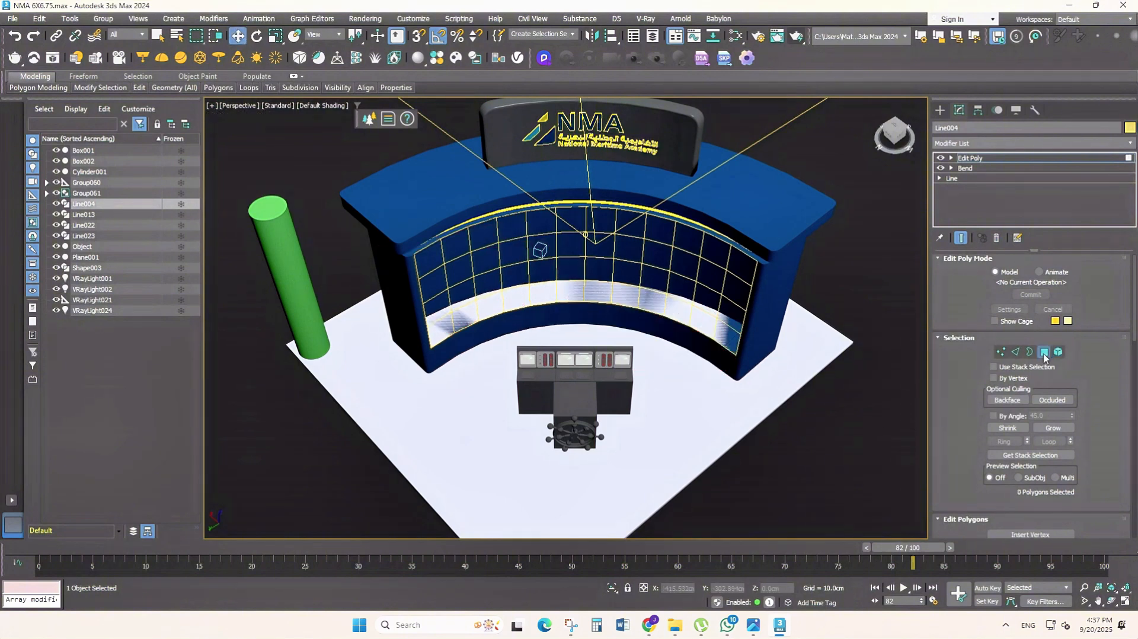
# - Select the full row of 14 ledge polygons at the curved wall's base beneath the screen, including both ends
pyautogui.click(619, 316)
pyautogui.keyDown('alt'); pyautogui.moveTo(619, 316); pyautogui.dragTo(508, 274, button='middle'); pyautogui.keyUp('alt')
pyautogui.scroll(3, 450, 195)
pyautogui.click(465, 254)
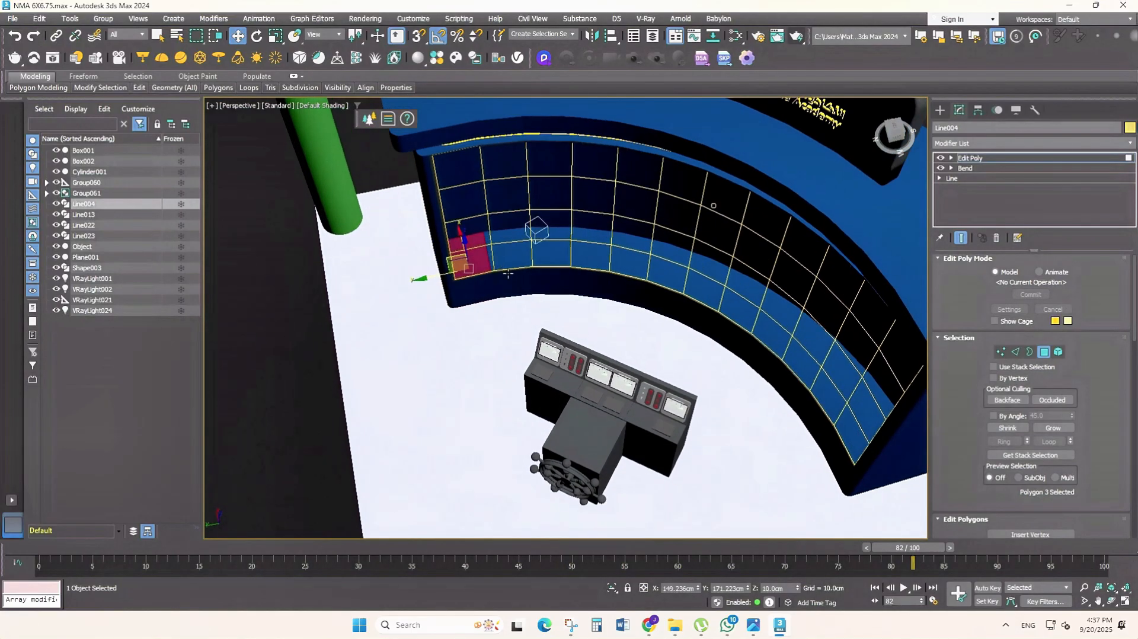
pyautogui.keyDown('shift'); pyautogui.click(500, 252); pyautogui.keyUp('shift')
pyautogui.keyDown('alt'); pyautogui.moveTo(533, 229); pyautogui.dragTo(804, 338, button='middle'); pyautogui.keyUp('alt')
pyautogui.scroll(4, 845, 255)
pyautogui.keyDown('ctrl'); pyautogui.click(784, 279); pyautogui.keyUp('ctrl')
pyautogui.scroll(-7, 785, 279)
pyautogui.keyDown('alt'); pyautogui.moveTo(784, 279); pyautogui.dragTo(450, 393, button='middle'); pyautogui.keyUp('alt')
pyautogui.scroll(5, 626, 273)
pyautogui.scroll(-5, 610, 294)
pyautogui.scroll(5, 450, 393)
pyautogui.keyDown('ctrl'); pyautogui.click(434, 304); pyautogui.keyUp('ctrl')
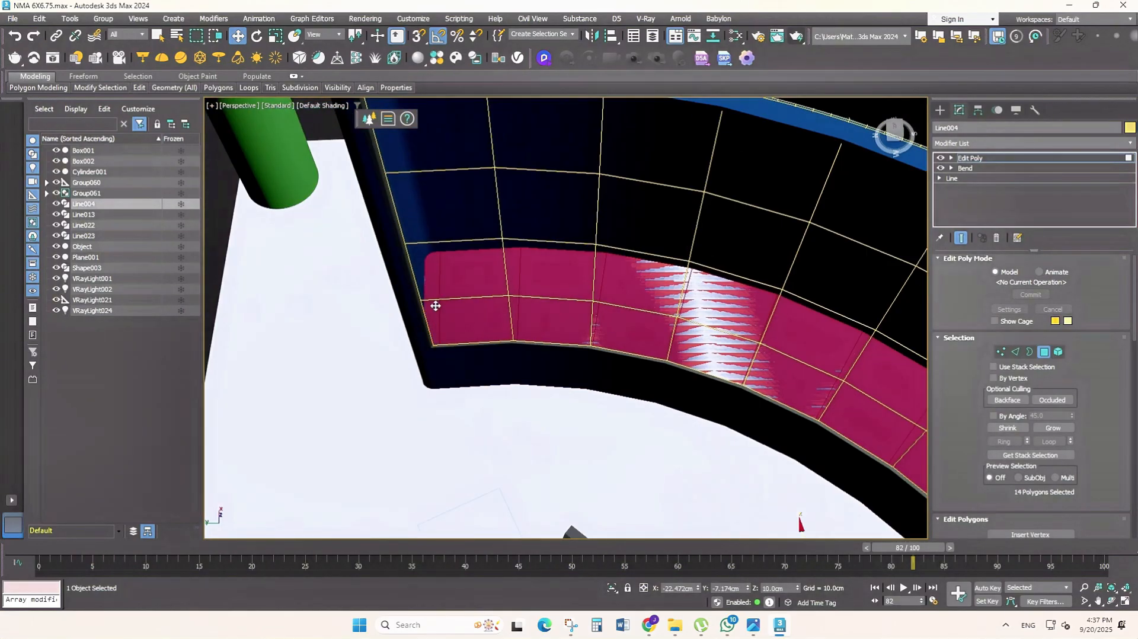
pyautogui.scroll(-5, 434, 305)
pyautogui.keyDown('alt'); pyautogui.moveTo(434, 305); pyautogui.dragTo(509, 254, button='middle'); pyautogui.keyUp('alt')
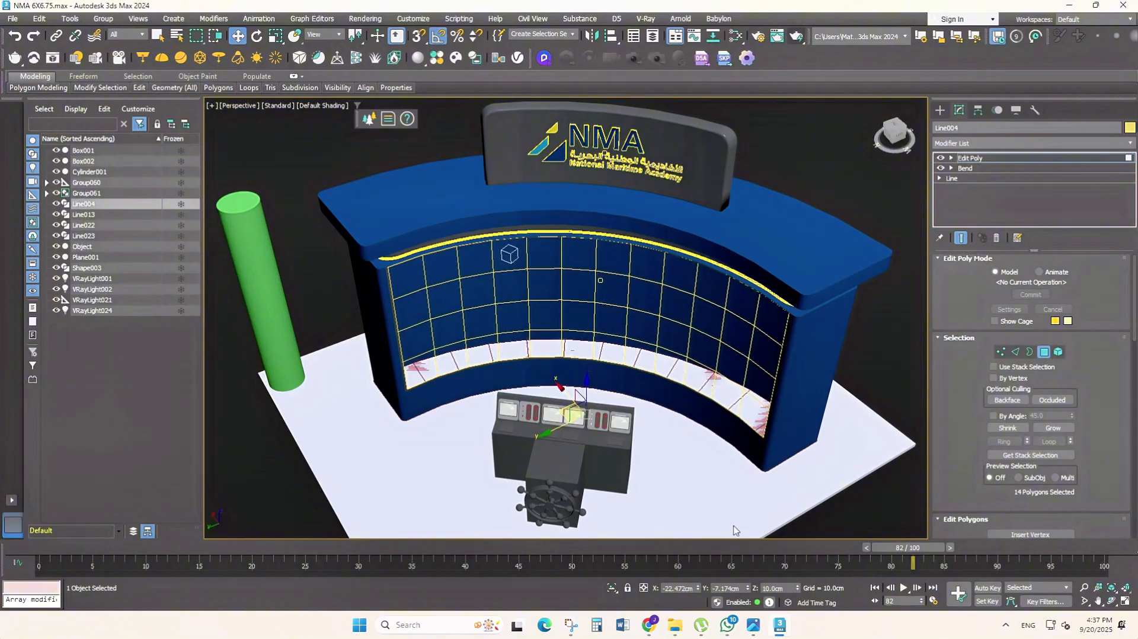
# - Inset the selected polygons at the curved wall's base by 10 cm
pyautogui.scroll(-3, 964, 360)
pyautogui.scroll(-2, 972, 361)
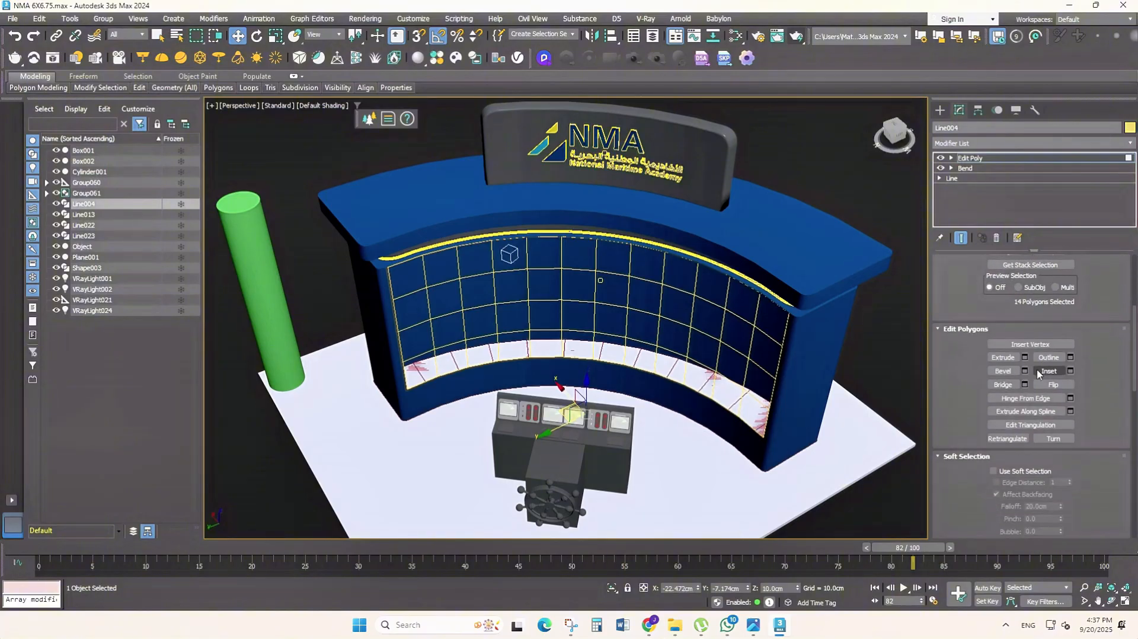
pyautogui.click(1070, 371)
pyautogui.scroll(8, 593, 349)
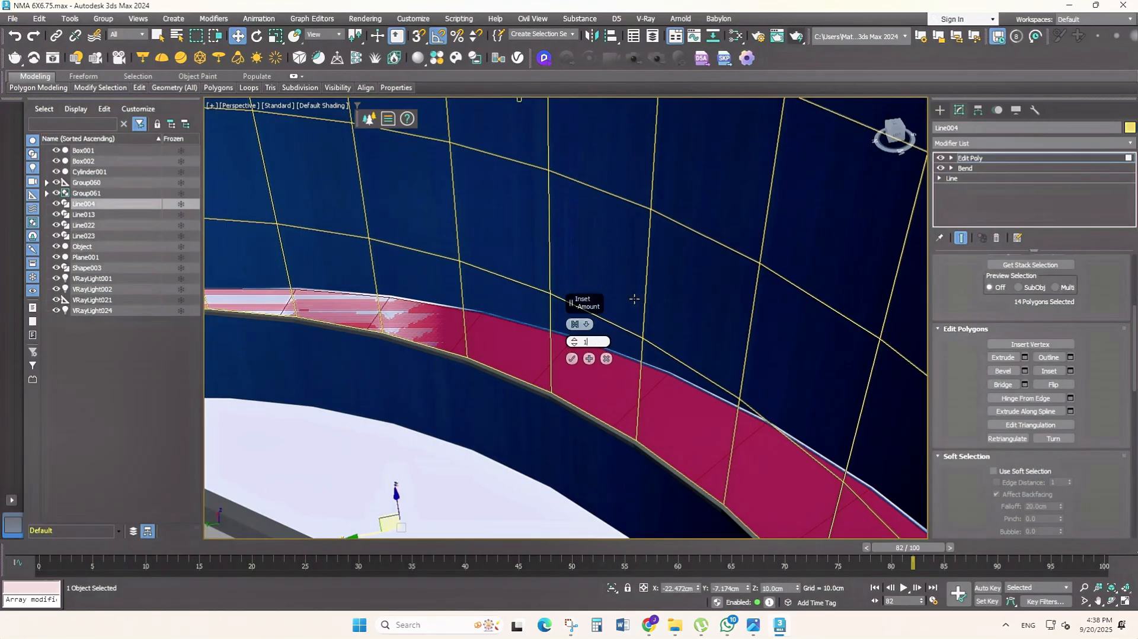
pyautogui.write('20')
pyautogui.press('Return')
pyautogui.scroll(-4, 775, 366)
pyautogui.moveTo(774, 367)
pyautogui.keyDown('alt'); pyautogui.mouseDown(button='middle')
pyautogui.moveTo(788, 397)
pyautogui.moveTo(876, 431)
pyautogui.moveTo(718, 324)
pyautogui.moveTo(776, 361)
pyautogui.mouseUp(button='middle'); pyautogui.keyUp('alt')
pyautogui.scroll(2, 718, 324)
pyautogui.scroll(4, 777, 361)
pyautogui.moveTo(776, 362); pyautogui.dragTo(892, 520, button='middle')
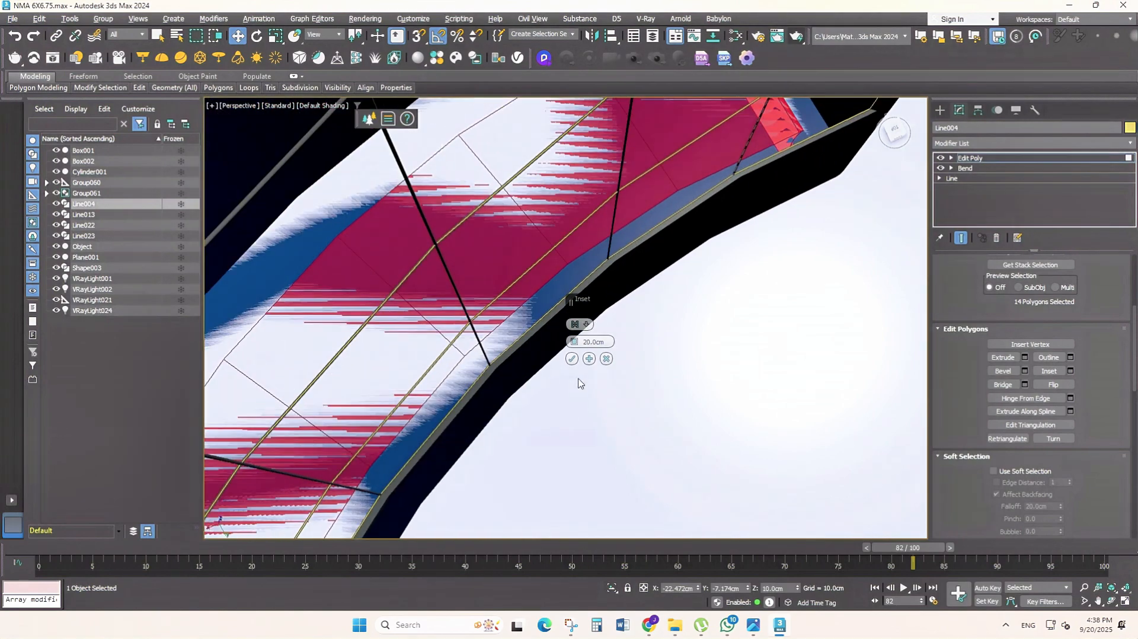
pyautogui.write('5')
pyautogui.press('Return')
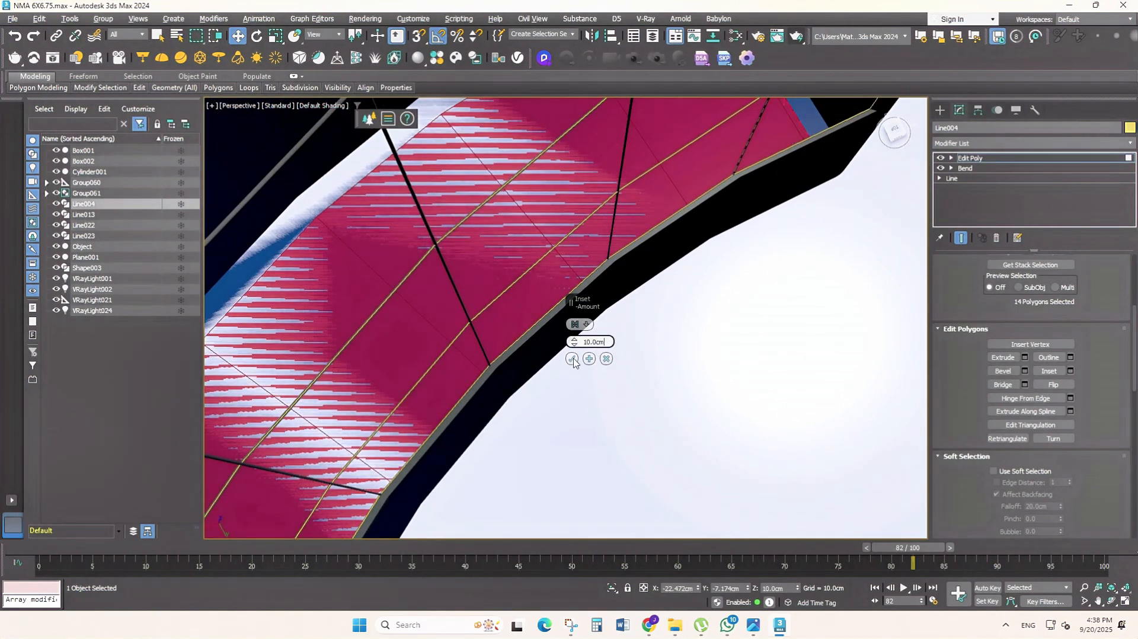
pyautogui.click(572, 358)
pyautogui.scroll(-5, 635, 406)
# - Extrude the inset polygons up through the curved wall to a height of about -247 cm
pyautogui.keyDown('alt'); pyautogui.moveTo(634, 406); pyautogui.dragTo(541, 261, button='middle'); pyautogui.keyUp('alt')
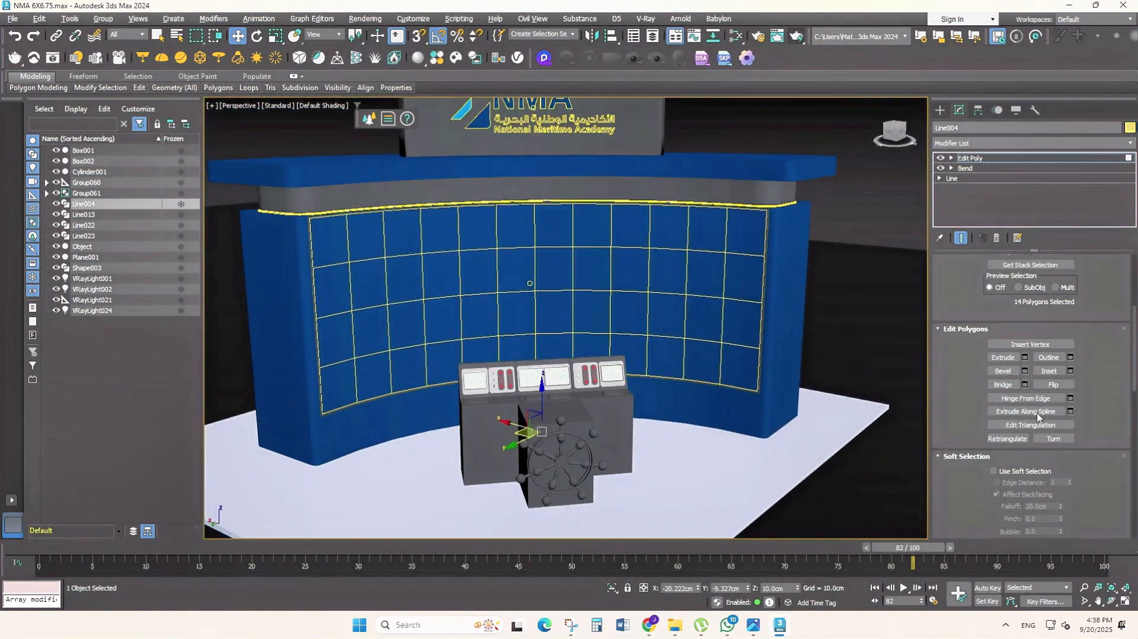
pyautogui.click(1025, 358)
pyautogui.keyDown('alt'); pyautogui.moveTo(665, 354); pyautogui.dragTo(633, 386, button='middle'); pyautogui.keyUp('alt')
pyautogui.moveTo(574, 342); pyautogui.dragTo(717, 180)
pyautogui.hotkey('shift', 'z')
pyautogui.scroll(5, 646, 198)
pyautogui.hotkey('alt', 'w')
pyautogui.rightClick(516, 301)
pyautogui.hotkey('alt', 'w')
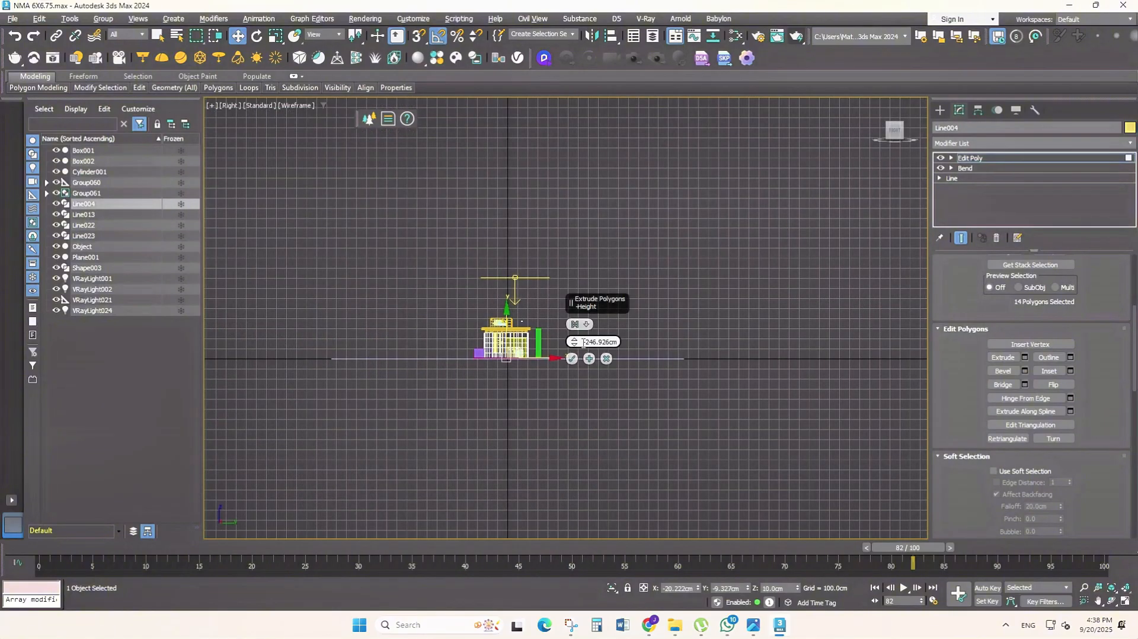
# - Refine the extrusion height to -248.491 cm against the wall's top edge and apply it
pyautogui.scroll(7, 516, 306)
pyautogui.scroll(8, 452, 386)
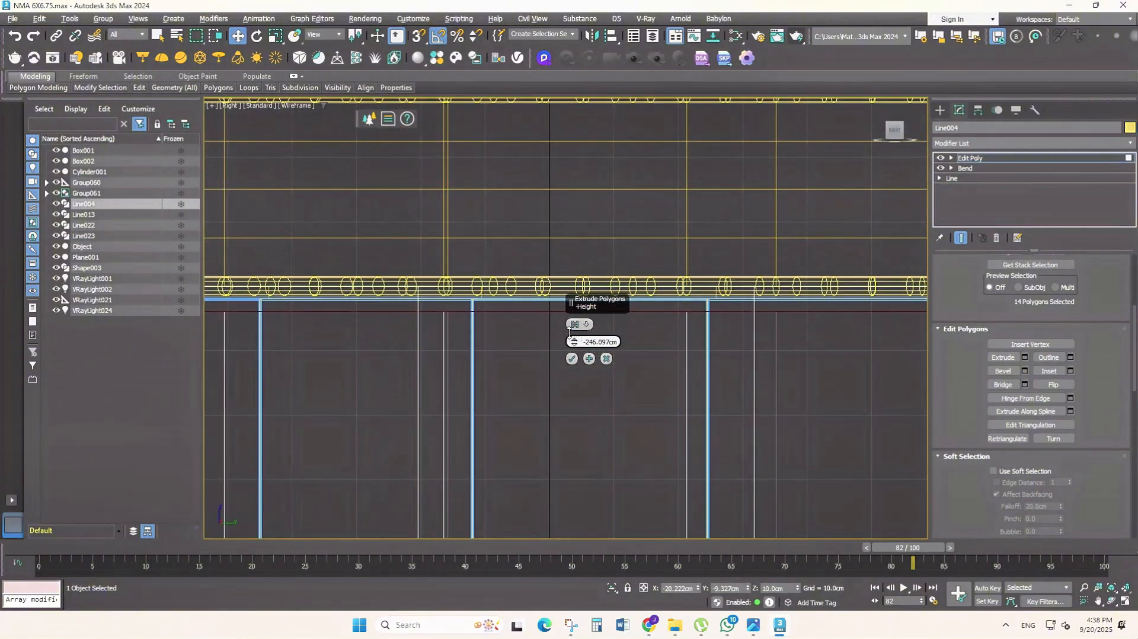
pyautogui.scroll(-8, 476, 291)
pyautogui.hotkey('alt', 'w')
pyautogui.rightClick(665, 418)
pyautogui.hotkey('alt', 'w')
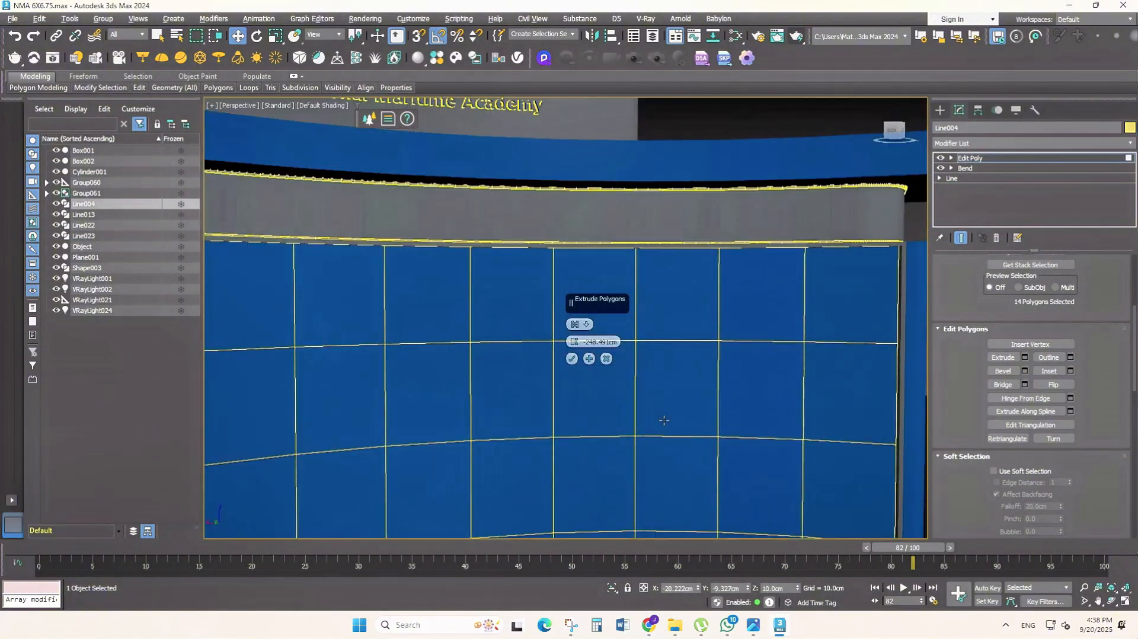
pyautogui.scroll(-6, 666, 420)
pyautogui.click(571, 359)
pyautogui.scroll(-3, 688, 379)
pyautogui.keyDown('alt'); pyautogui.moveTo(688, 380); pyautogui.dragTo(666, 339, button='middle'); pyautogui.keyUp('alt')
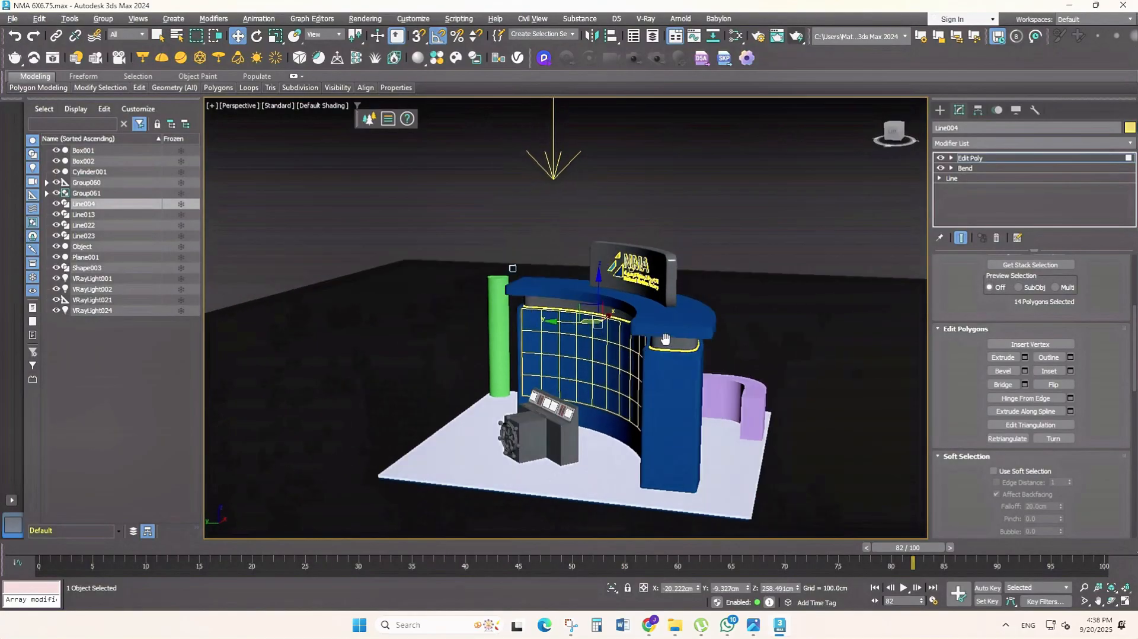
# - Draw a box about 68 by 21 cm and 58 cm high beside the curved wall's end in the top view
pyautogui.click(939, 109)
pyautogui.click(939, 128)
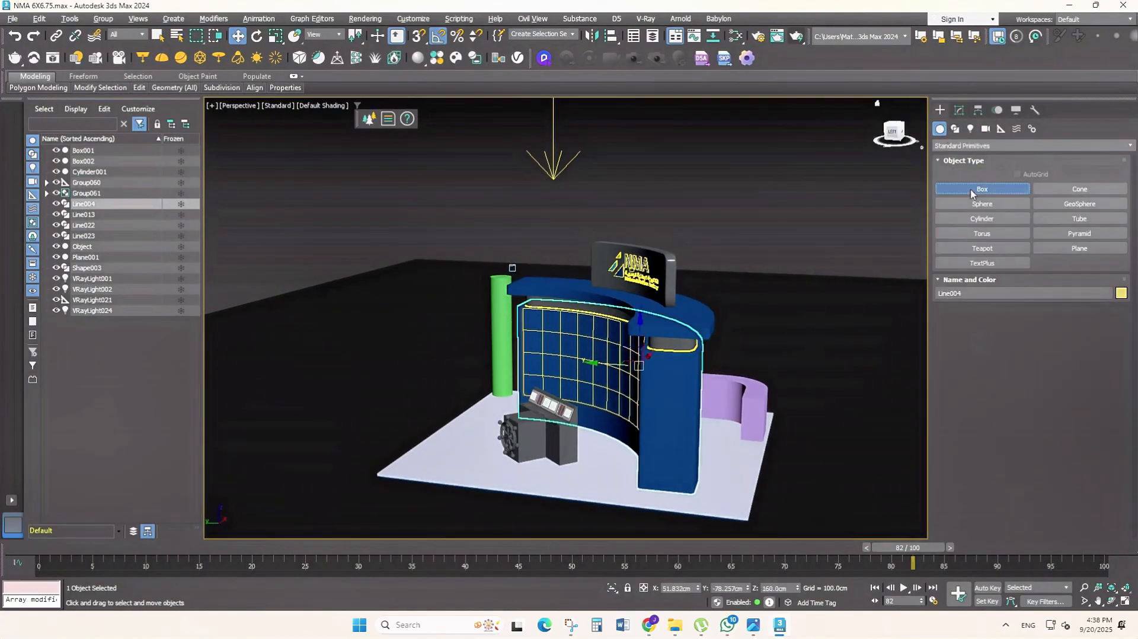
pyautogui.click(981, 188)
pyautogui.press('t')
pyautogui.scroll(2, 526, 314)
pyautogui.scroll(6, 526, 314)
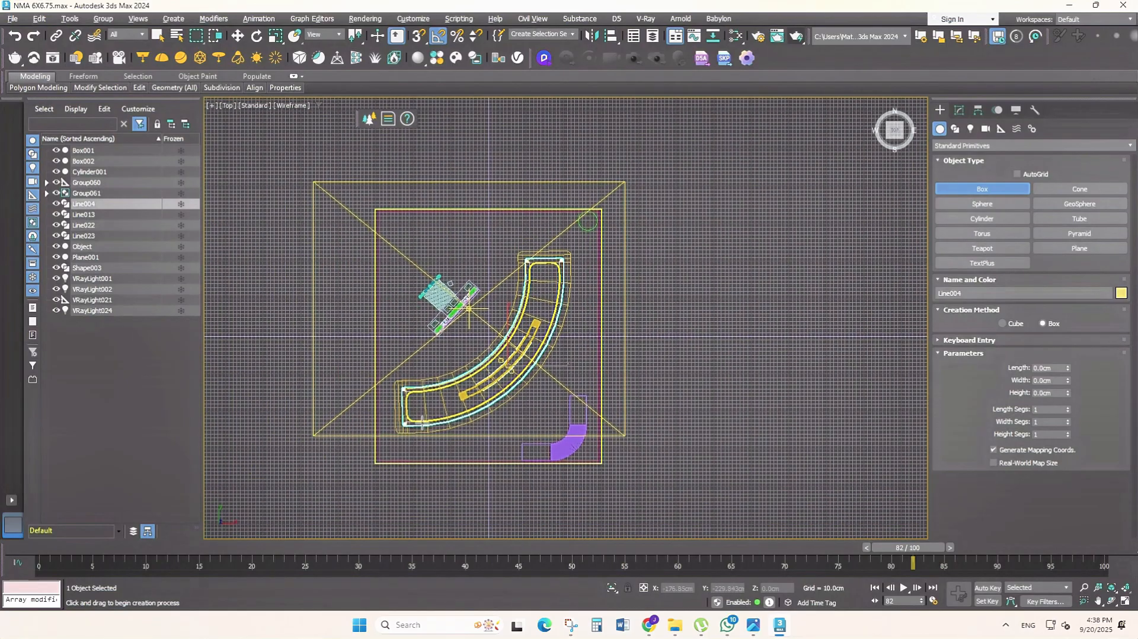
pyautogui.scroll(-1, 652, 249)
pyautogui.scroll(2, 674, 228)
pyautogui.scroll(-2, 674, 228)
pyautogui.scroll(3, 575, 359)
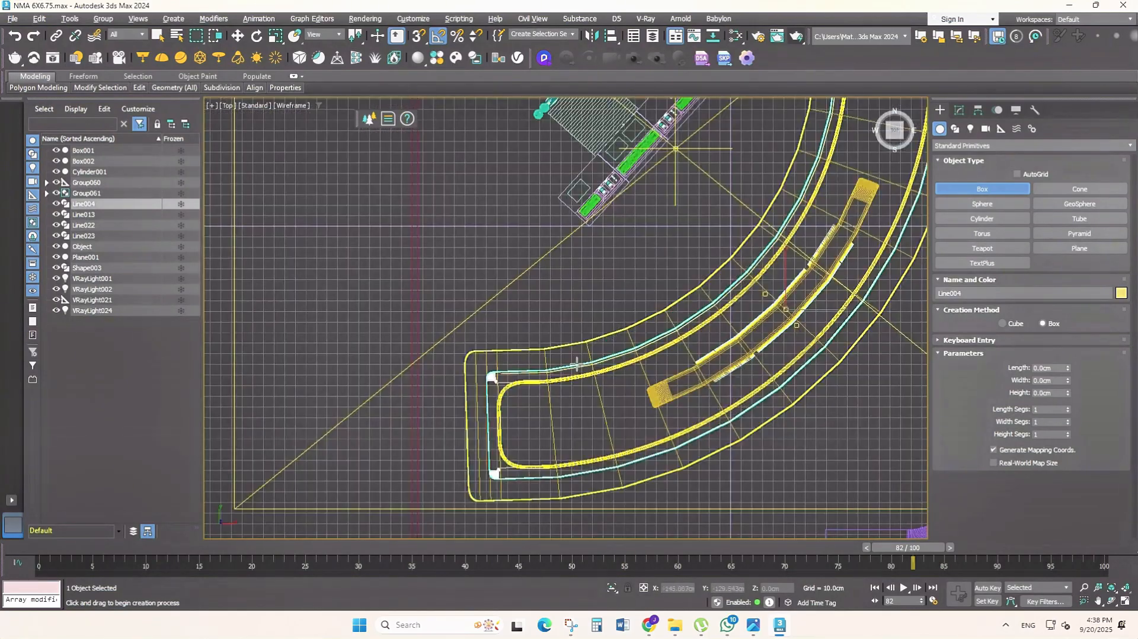
pyautogui.scroll(1, 536, 394)
pyautogui.moveTo(537, 394); pyautogui.dragTo(564, 376, button='middle')
pyautogui.moveTo(433, 391); pyautogui.dragTo(466, 494)
pyautogui.click(466, 407)
# - Set the new box's height to 210 cm, its length to 80 cm and its width to 30 cm
pyautogui.click(237, 36)
pyautogui.hotkey('alt', 'w')
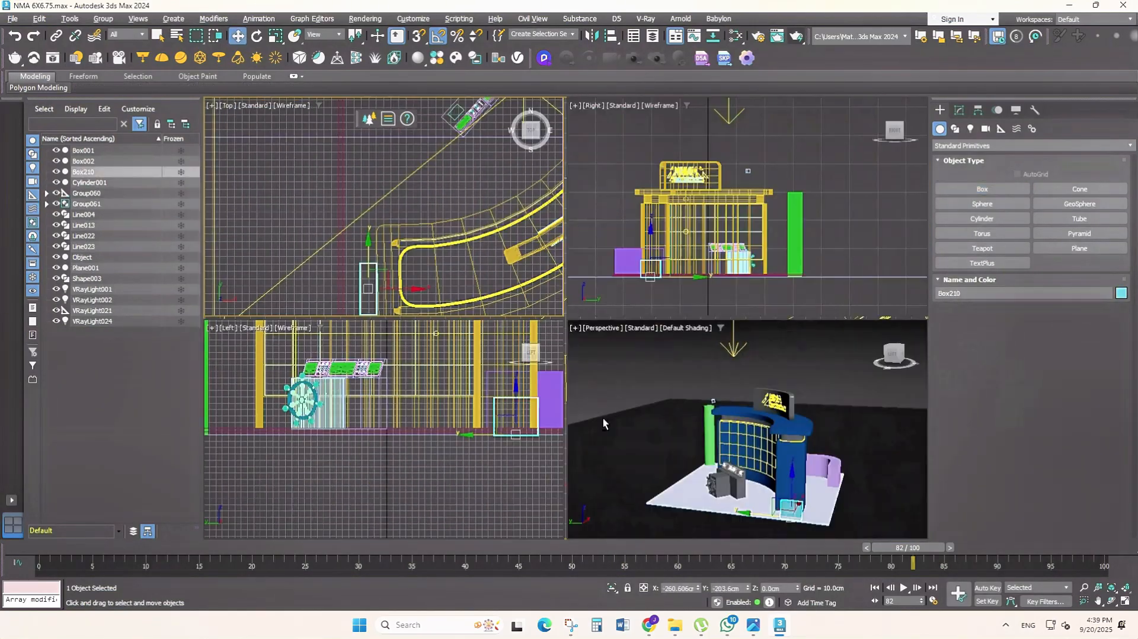
pyautogui.middleClick(602, 417)
pyautogui.hotkey('alt', 'w')
pyautogui.keyDown('alt'); pyautogui.moveTo(603, 418); pyautogui.dragTo(635, 417, button='middle'); pyautogui.keyUp('alt')
pyautogui.click(958, 110)
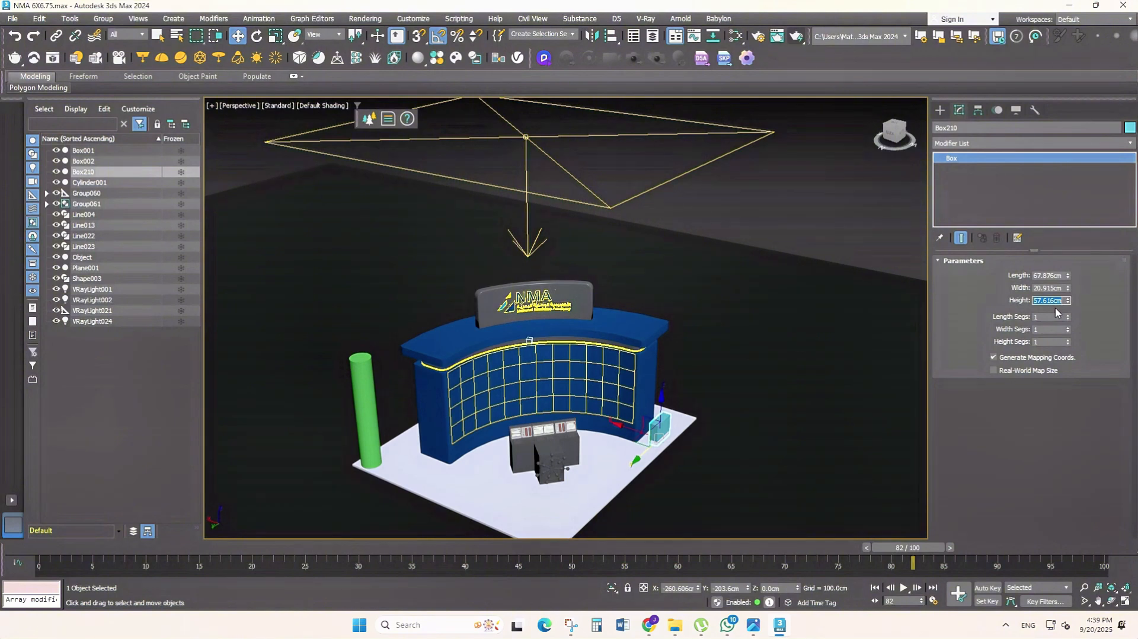
pyautogui.write('10')
pyautogui.press('Return')
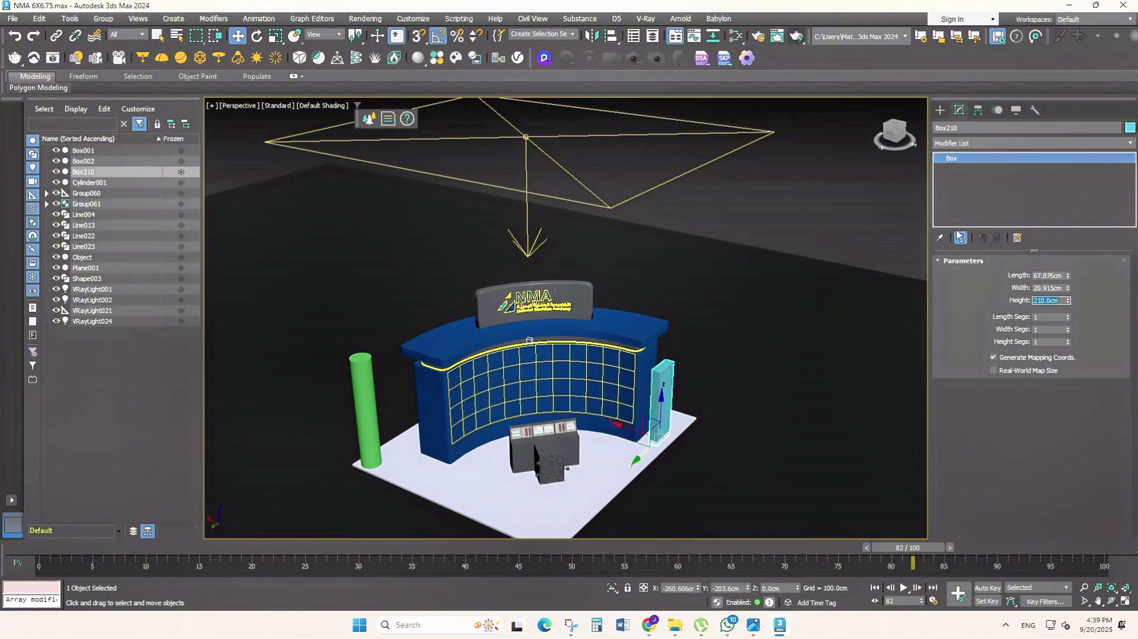
pyautogui.click(1052, 275)
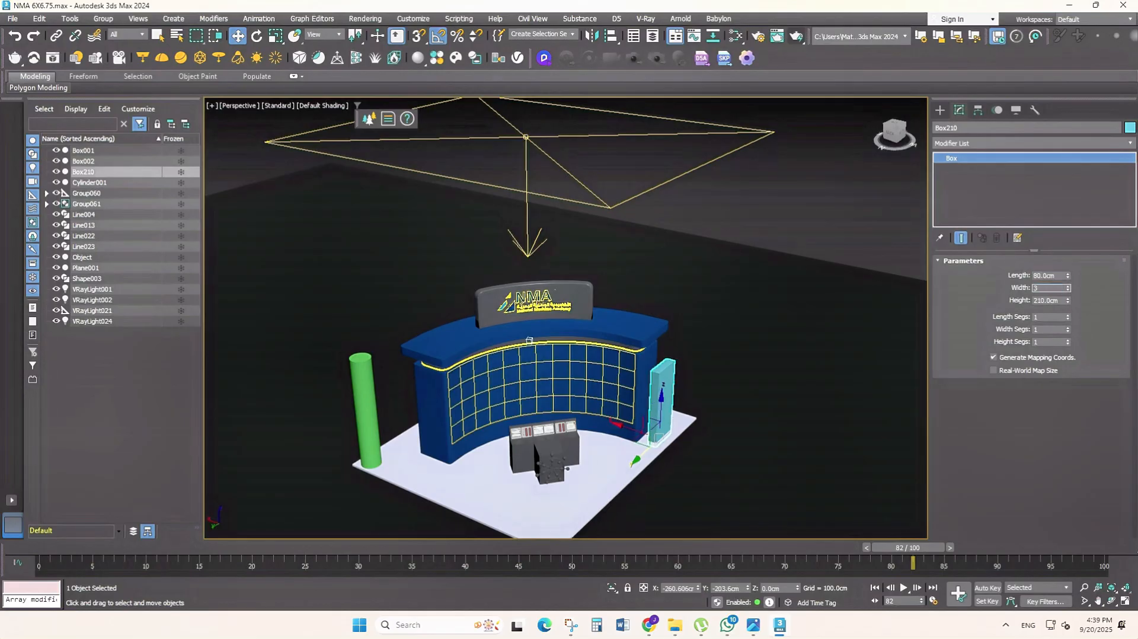
# - Raise the box to Z 10 cm and place it against the end of the curved wall in the top view
pyautogui.press('z')
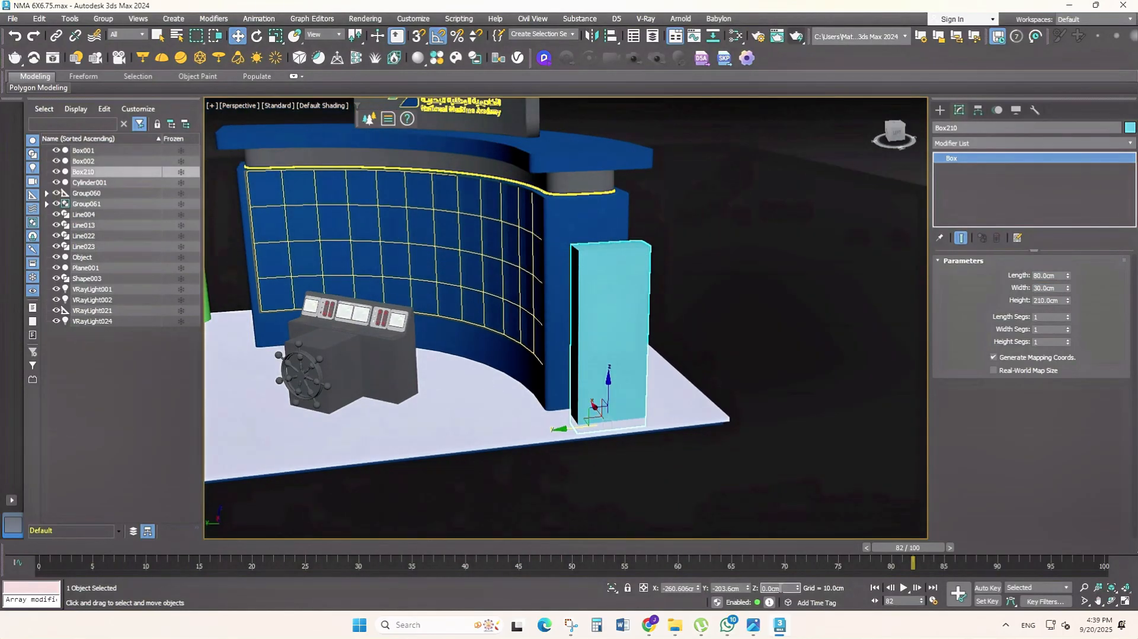
pyautogui.write('10')
pyautogui.press('Return')
pyautogui.keyDown('alt'); pyautogui.moveTo(701, 446); pyautogui.dragTo(593, 243, button='middle'); pyautogui.keyUp('alt')
pyautogui.press('t')
pyautogui.scroll(2, 593, 243)
pyautogui.moveTo(529, 345); pyautogui.dragTo(584, 309)
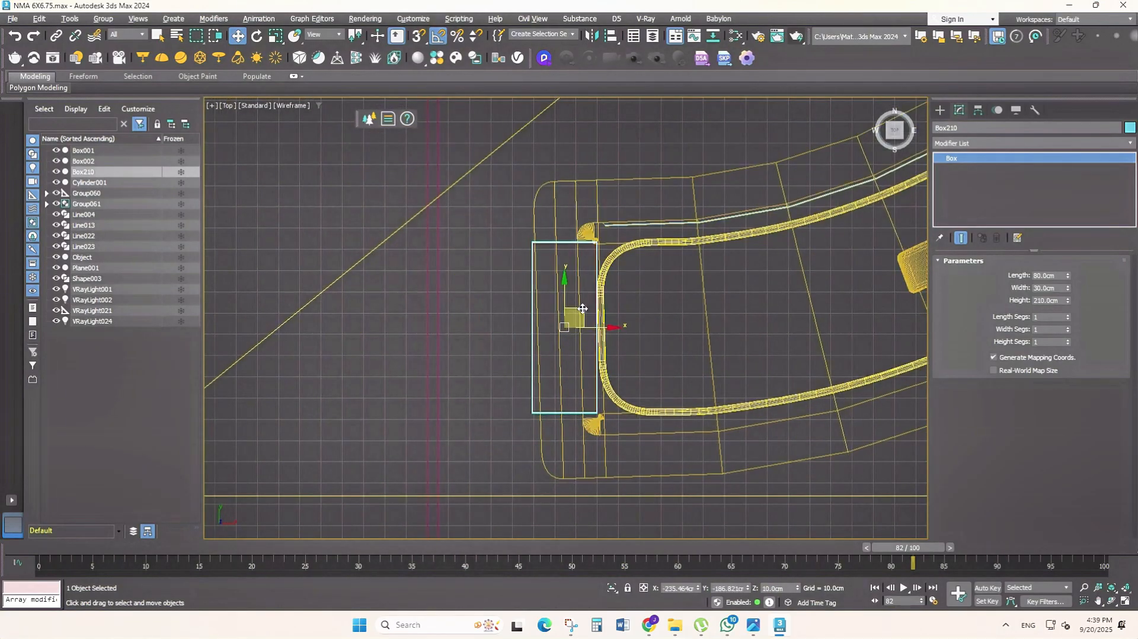
pyautogui.moveTo(584, 309); pyautogui.dragTo(597, 342, button='middle')
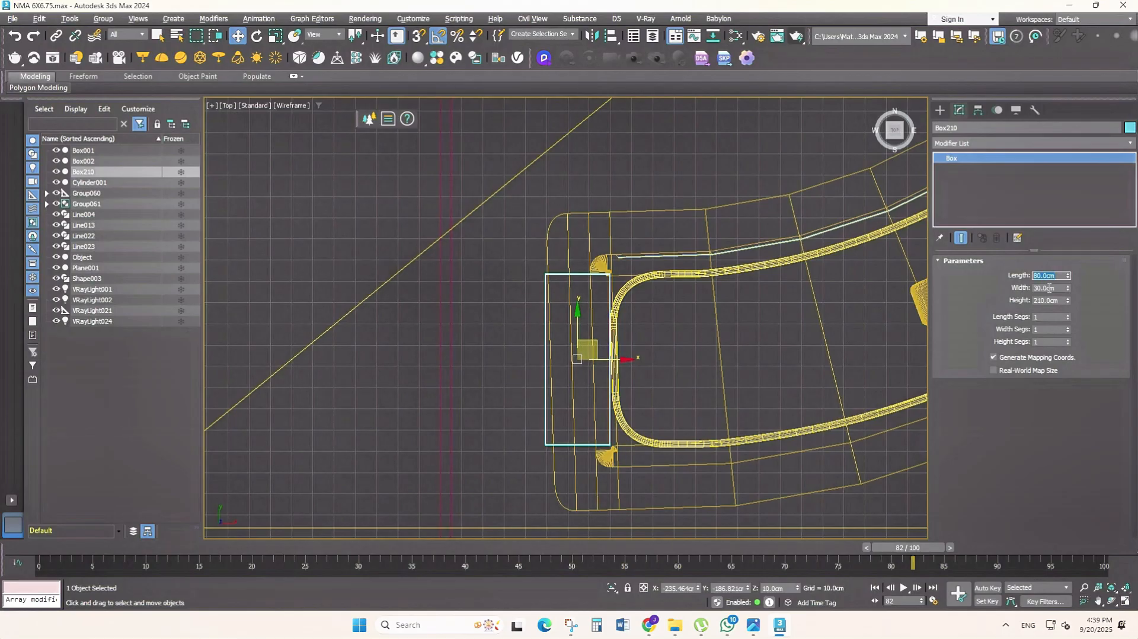
# - Set the box's length to 60 cm and check its fit on the wall end in perspective
pyautogui.press('Return')
pyautogui.press('p')
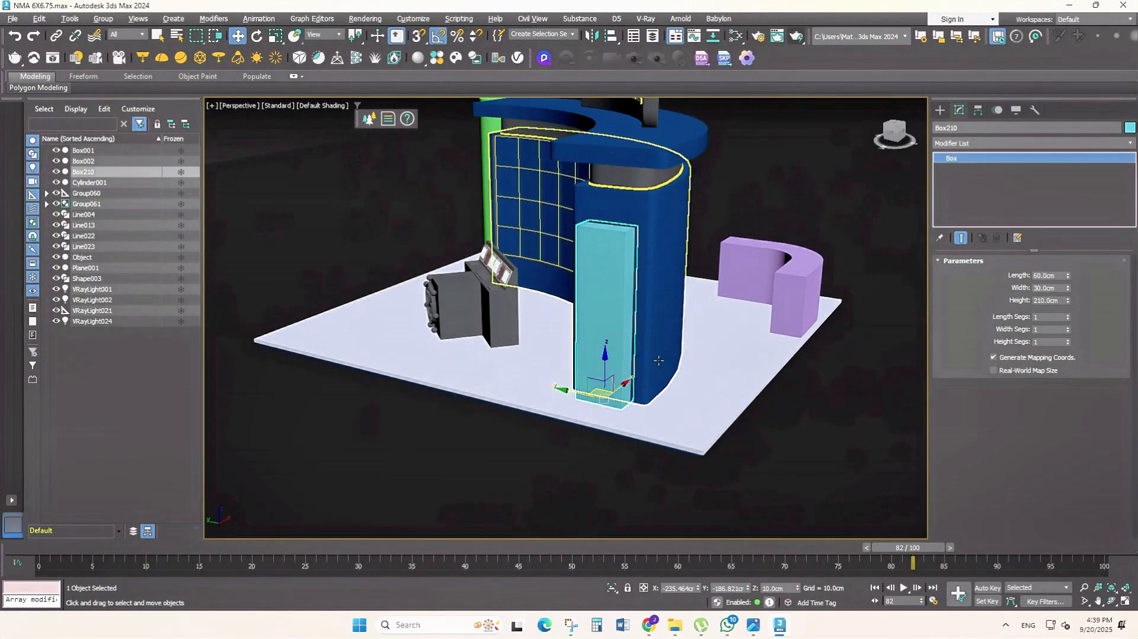
pyautogui.moveTo(726, 304)
pyautogui.keyDown('alt'); pyautogui.mouseDown(button='middle')
pyautogui.moveTo(687, 347)
pyautogui.moveTo(712, 377)
pyautogui.moveTo(673, 400)
pyautogui.moveTo(671, 418)
pyautogui.moveTo(682, 414)
pyautogui.mouseUp(button='middle'); pyautogui.keyUp('alt')
pyautogui.scroll(-3, 711, 415)
pyautogui.scroll(3, 682, 414)
# - Move the box into the wall's end to about X -228, Y -188 cm and check it in perspective
pyautogui.press('t')
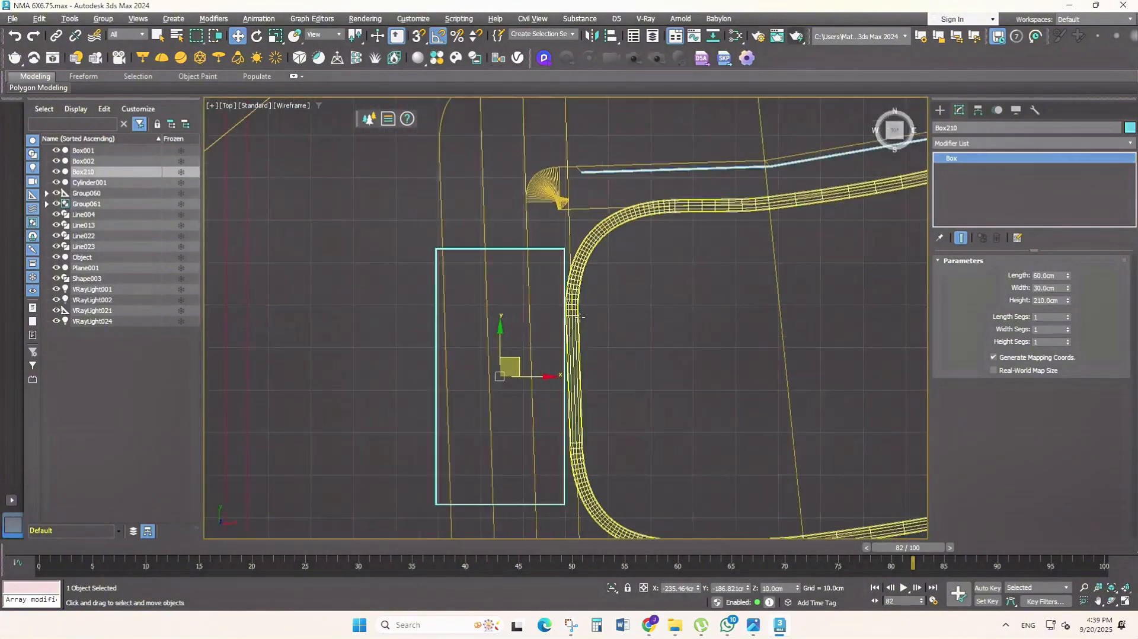
pyautogui.moveTo(522, 363); pyautogui.dragTo(536, 351, button='middle')
pyautogui.moveTo(536, 351); pyautogui.dragTo(560, 355)
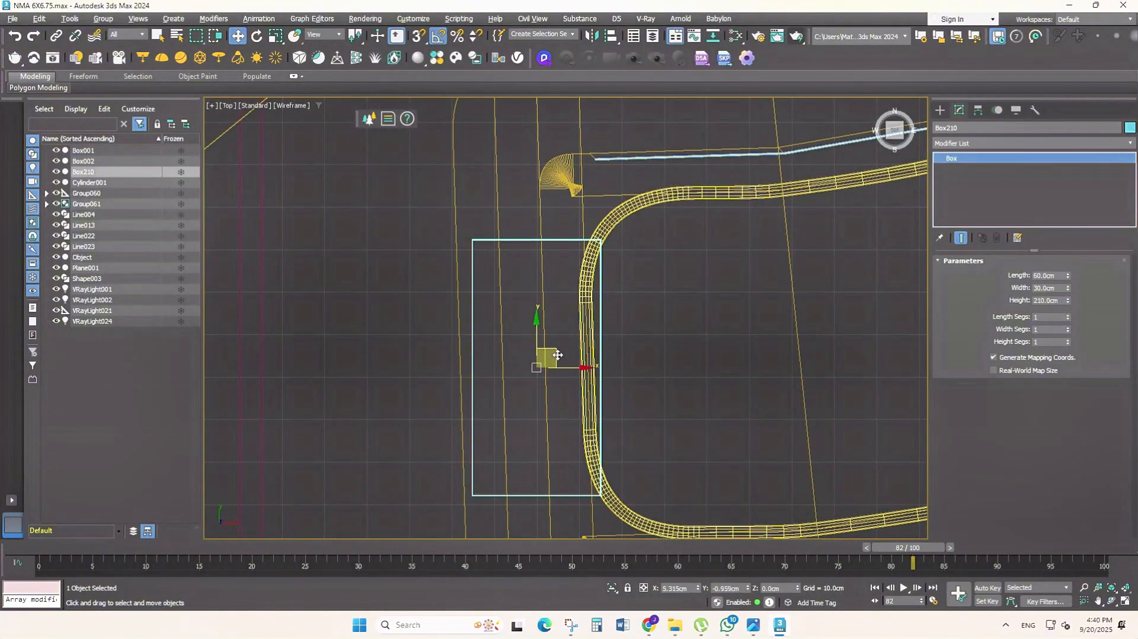
pyautogui.press('p')
pyautogui.keyDown('alt'); pyautogui.moveTo(731, 427); pyautogui.dragTo(746, 444, button='middle'); pyautogui.keyUp('alt')
pyautogui.scroll(-4, 743, 428)
pyautogui.scroll(5, 746, 448)
pyautogui.moveTo(746, 447); pyautogui.dragTo(740, 442)
pyautogui.scroll(-5, 724, 436)
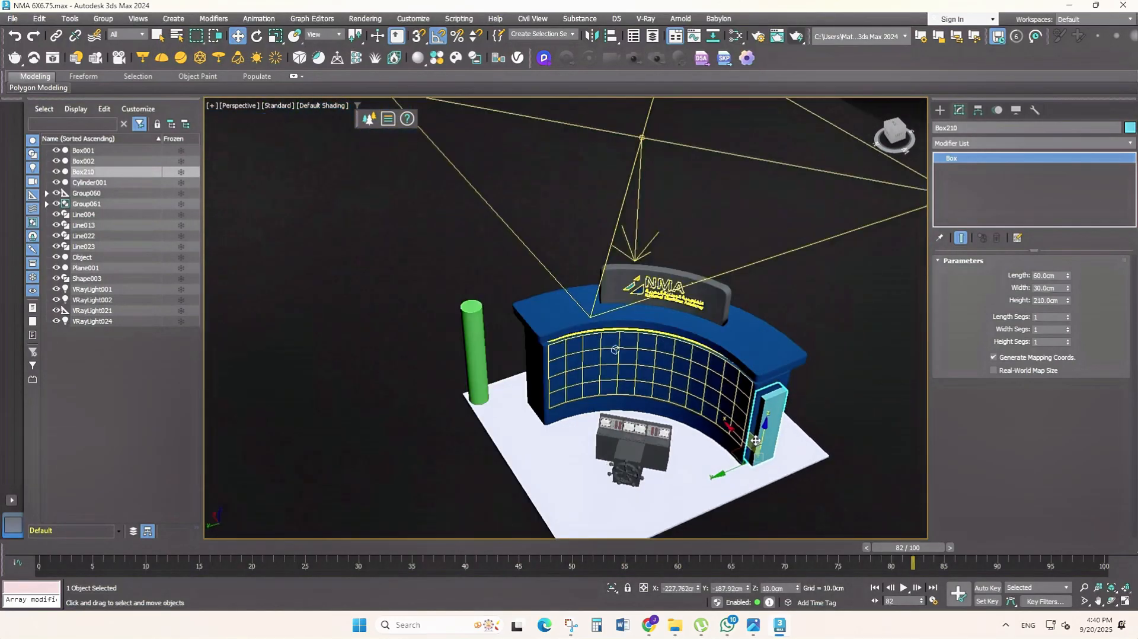
pyautogui.keyDown('alt'); pyautogui.moveTo(724, 437); pyautogui.dragTo(584, 310, button='middle'); pyautogui.keyUp('alt')
# - Shift the box slightly outward along X to about -229.4 cm and check it in perspective
pyautogui.press('t')
pyautogui.scroll(2, 584, 308)
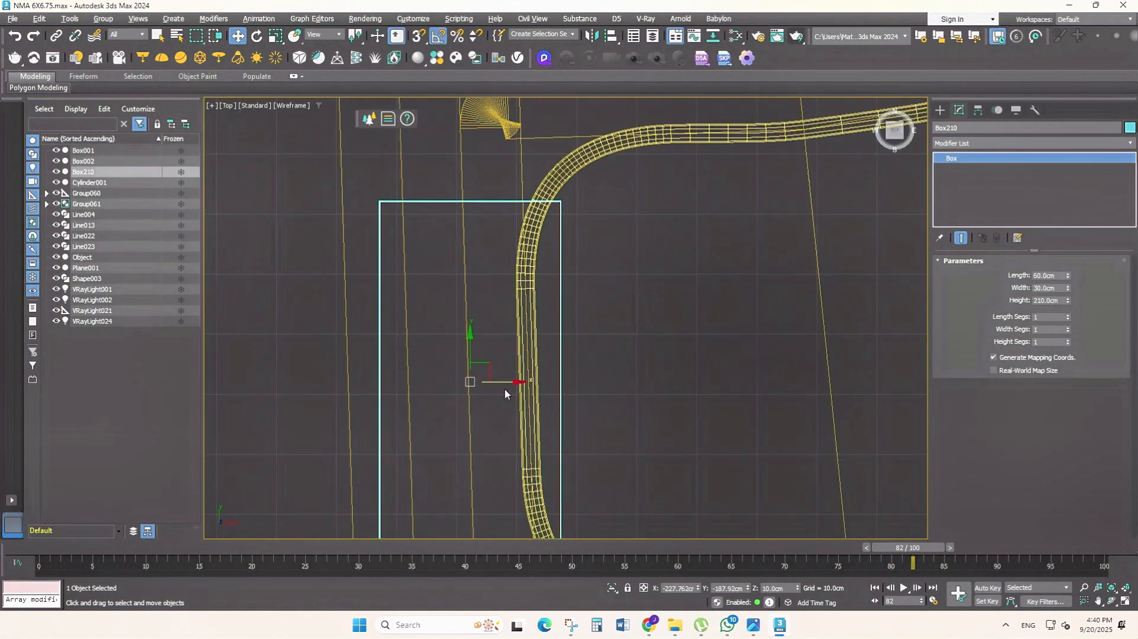
pyautogui.moveTo(504, 388); pyautogui.dragTo(571, 345, button='middle')
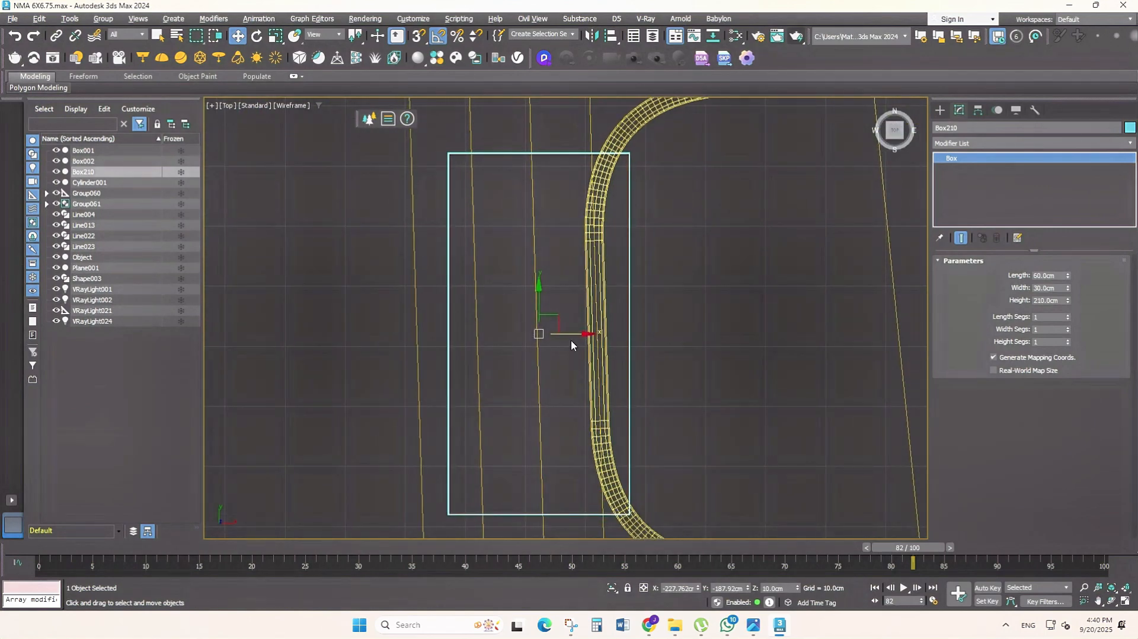
pyautogui.scroll(2, 578, 343)
pyautogui.moveTo(617, 344); pyautogui.dragTo(652, 350, button='middle')
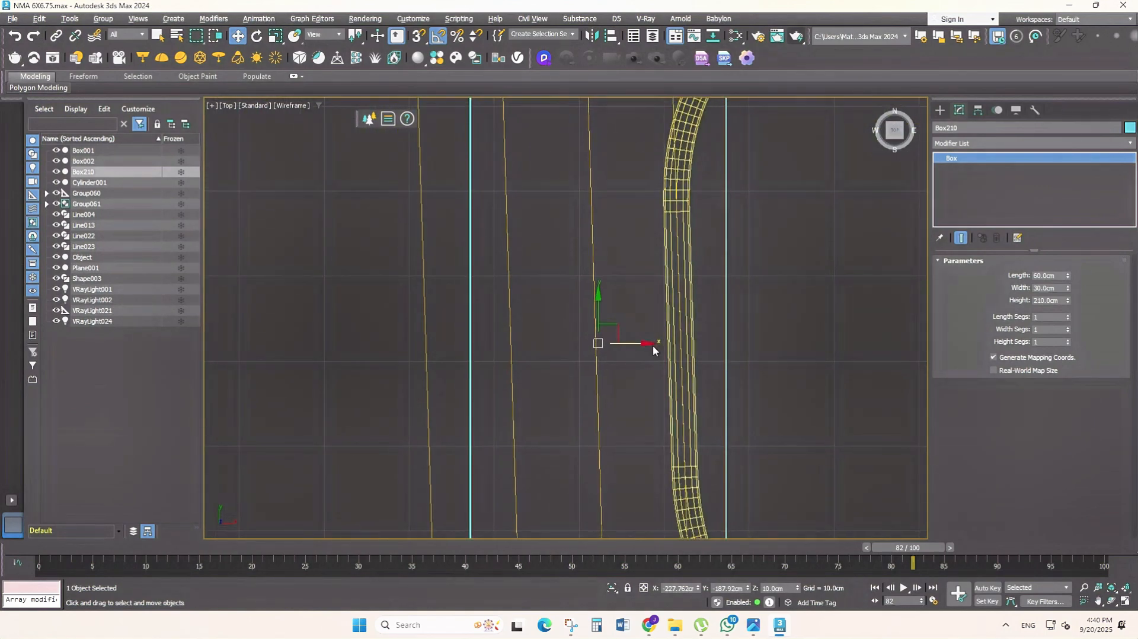
pyautogui.scroll(-2, 653, 346)
pyautogui.moveTo(652, 346); pyautogui.dragTo(645, 346)
pyautogui.press('p')
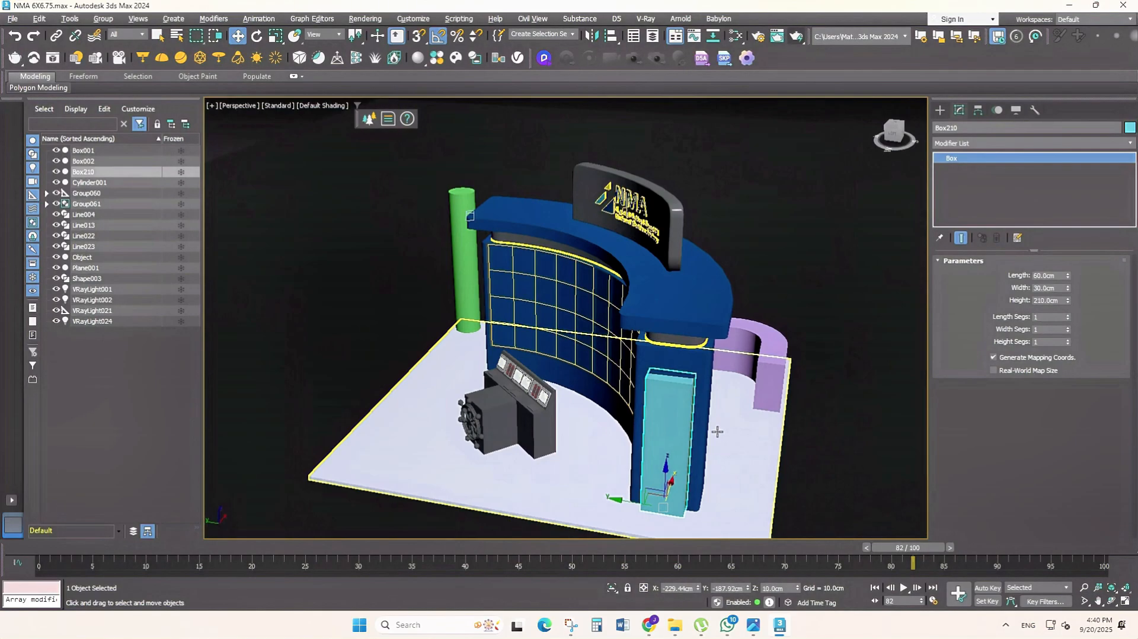
pyautogui.scroll(2, 717, 431)
pyautogui.keyDown('alt'); pyautogui.moveTo(717, 431); pyautogui.dragTo(711, 436, button='middle'); pyautogui.keyUp('alt')
# - Move the box farther out of the wall's end along X to about -232.8 cm in the top view
pyautogui.press('t')
pyautogui.moveTo(589, 345); pyautogui.dragTo(599, 347, button='middle')
pyautogui.moveTo(633, 348)
pyautogui.mouseDown()
pyautogui.moveTo(673, 350)
pyautogui.moveTo(620, 360)
pyautogui.mouseUp()
pyautogui.scroll(-1, 807, 350)
pyautogui.moveTo(807, 351); pyautogui.dragTo(777, 320, button='middle')
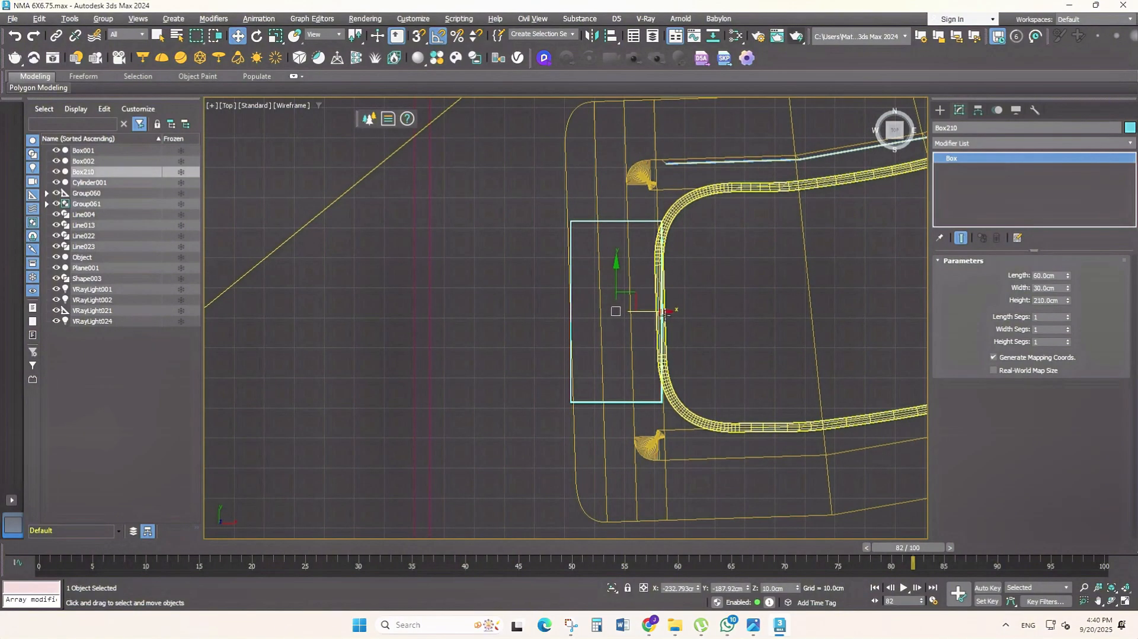
# - Move the box along X to about -222.9 cm and rotate it about 1.1° in the top view to align with the wall's end
pyautogui.moveTo(671, 310); pyautogui.dragTo(698, 310)
pyautogui.press('p')
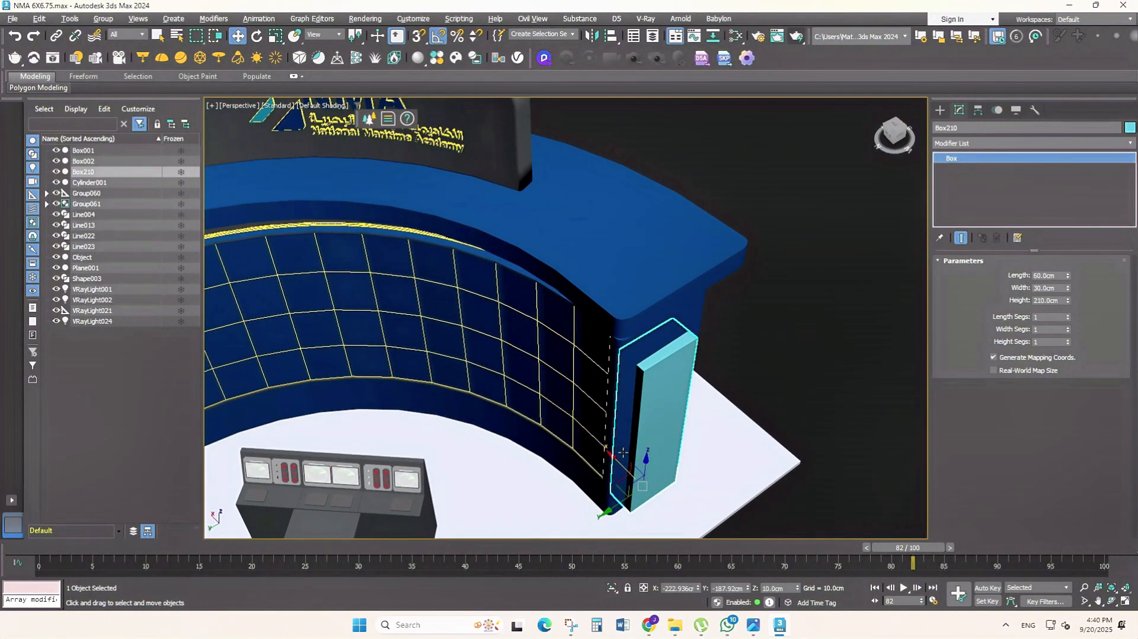
pyautogui.press('t')
pyautogui.scroll(2, 632, 304)
pyautogui.press('e')
pyautogui.moveTo(651, 316); pyautogui.dragTo(653, 314)
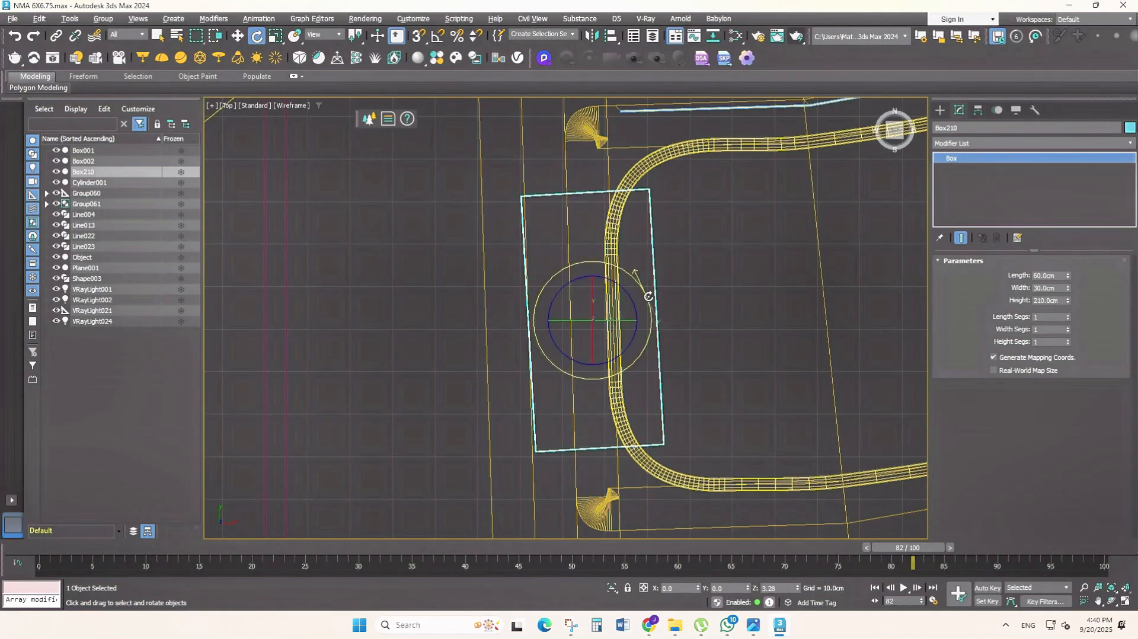
pyautogui.press('p')
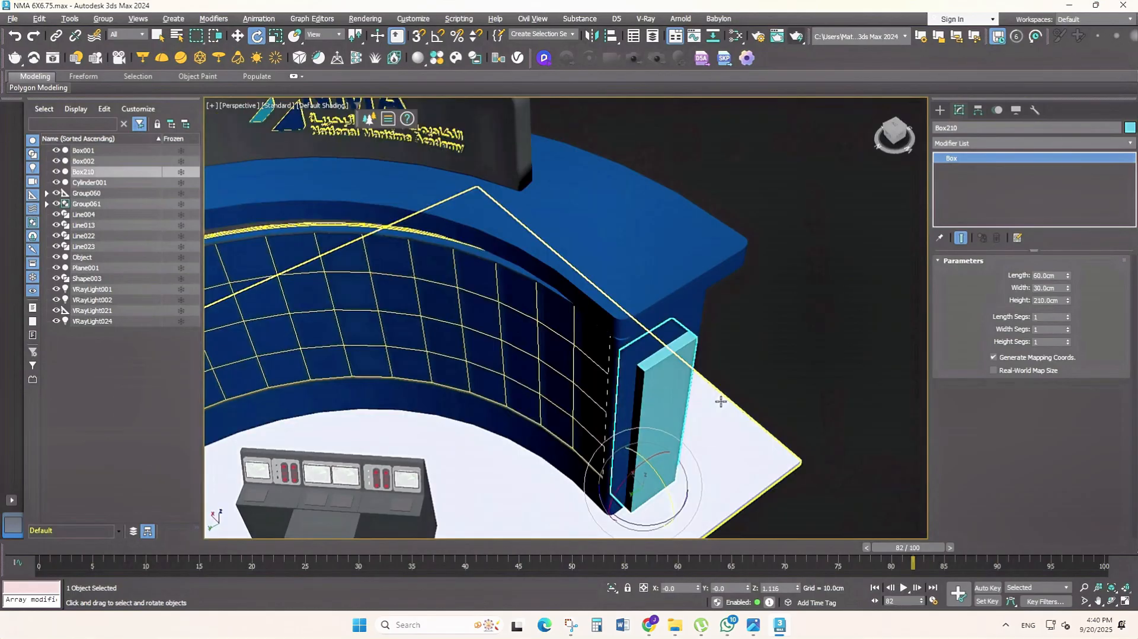
# - Set the box's height to 200 cm and check its fit on the wall's end in perspective
pyautogui.keyDown('alt'); pyautogui.moveTo(719, 401); pyautogui.dragTo(636, 322, button='middle'); pyautogui.keyUp('alt')
pyautogui.keyDown('alt'); pyautogui.moveTo(646, 388); pyautogui.dragTo(679, 367, button='middle'); pyautogui.keyUp('alt')
pyautogui.press('t')
pyautogui.click(597, 321)
pyautogui.press('p')
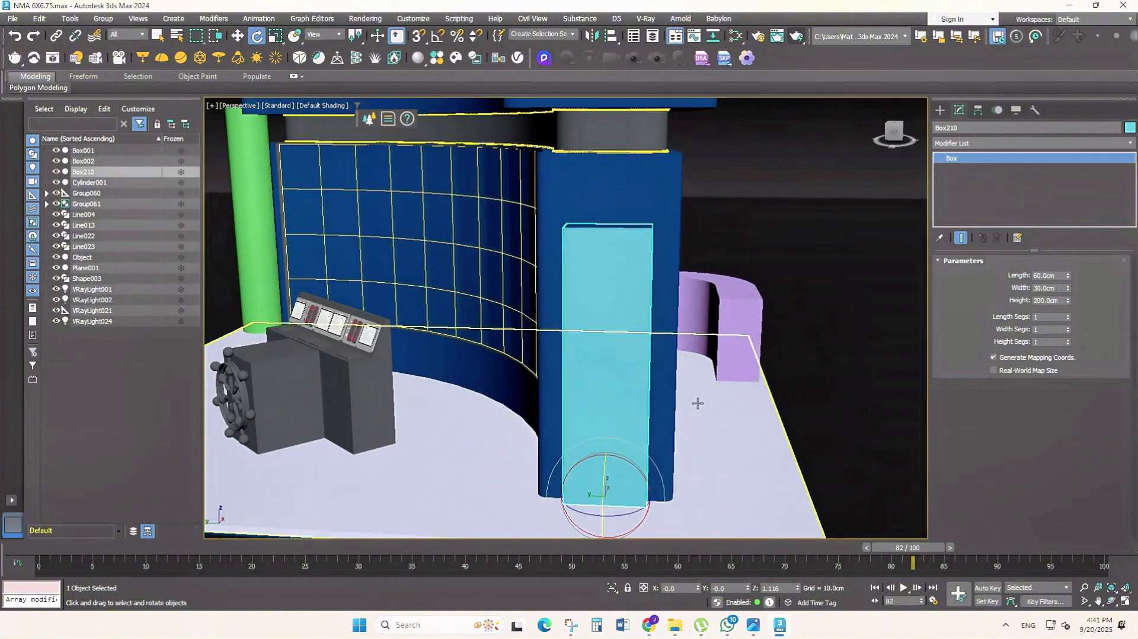
pyautogui.click(599, 290)
pyautogui.keyDown('alt'); pyautogui.moveTo(598, 289); pyautogui.dragTo(616, 365, button='middle'); pyautogui.keyUp('alt')
# - Clone the box once outward along X to about -268.8 cm in the top view
pyautogui.press('t')
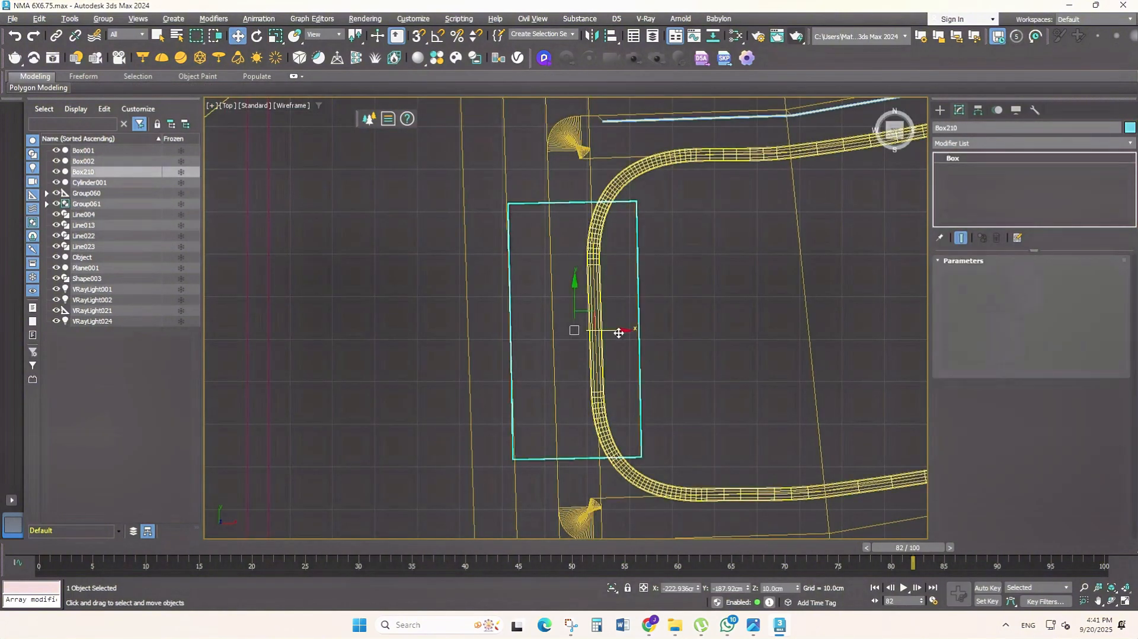
pyautogui.keyDown('shift'); pyautogui.moveTo(616, 330); pyautogui.dragTo(421, 330); pyautogui.keyUp('shift')
pyautogui.press('Return')
# - Cut a recess in the wall's end by subtracting the original box from the wall with ProBoolean
pyautogui.press('p')
pyautogui.click(584, 341)
pyautogui.keyDown('alt'); pyautogui.moveTo(584, 340); pyautogui.dragTo(646, 244, button='middle'); pyautogui.keyUp('alt')
pyautogui.click(939, 110)
pyautogui.click(975, 148)
pyautogui.click(974, 175)
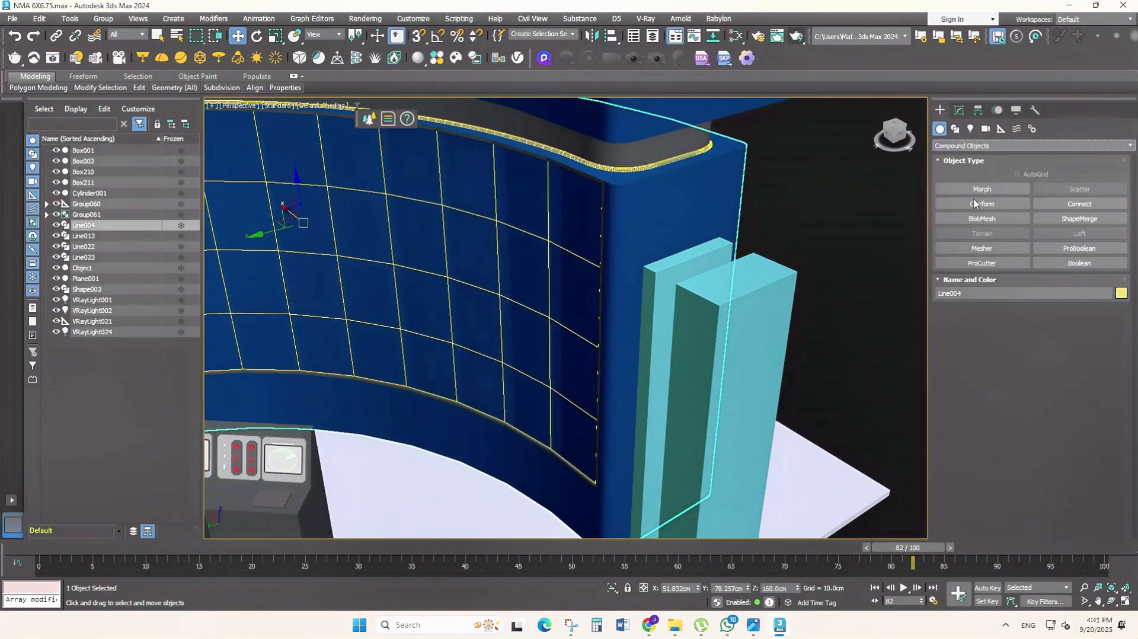
pyautogui.click(1067, 249)
pyautogui.click(670, 277)
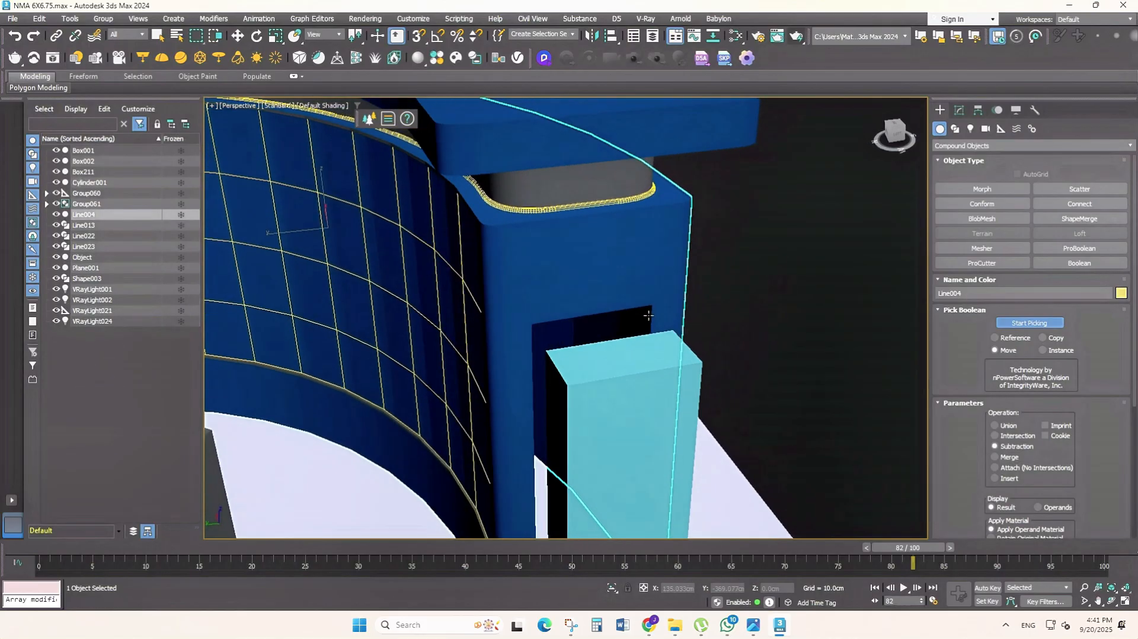
# - Set the copied box's width to 3 cm and move it along X into the wall recess at about -223.9 cm
pyautogui.press('w')
pyautogui.click(755, 387)
pyautogui.scroll(-6, 768, 409)
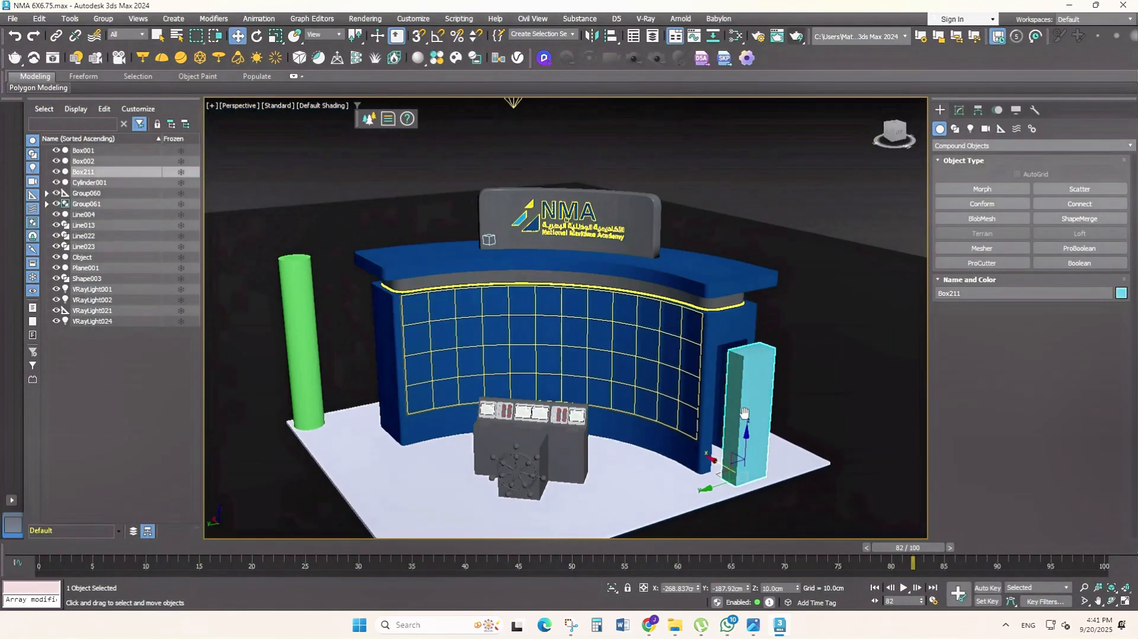
pyautogui.keyDown('alt'); pyautogui.moveTo(767, 408); pyautogui.dragTo(775, 173, button='middle'); pyautogui.keyUp('alt')
pyautogui.scroll(5, 794, 459)
pyautogui.keyDown('alt'); pyautogui.moveTo(723, 432); pyautogui.dragTo(796, 480, button='middle'); pyautogui.keyUp('alt')
pyautogui.moveTo(796, 479); pyautogui.dragTo(729, 414, button='middle')
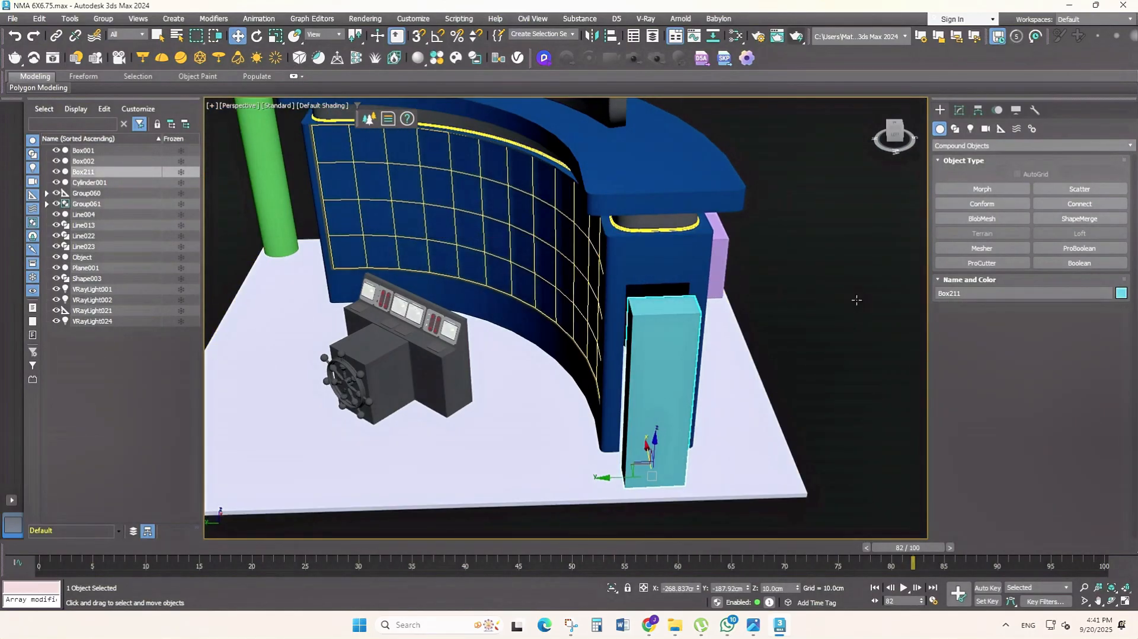
pyautogui.click(959, 111)
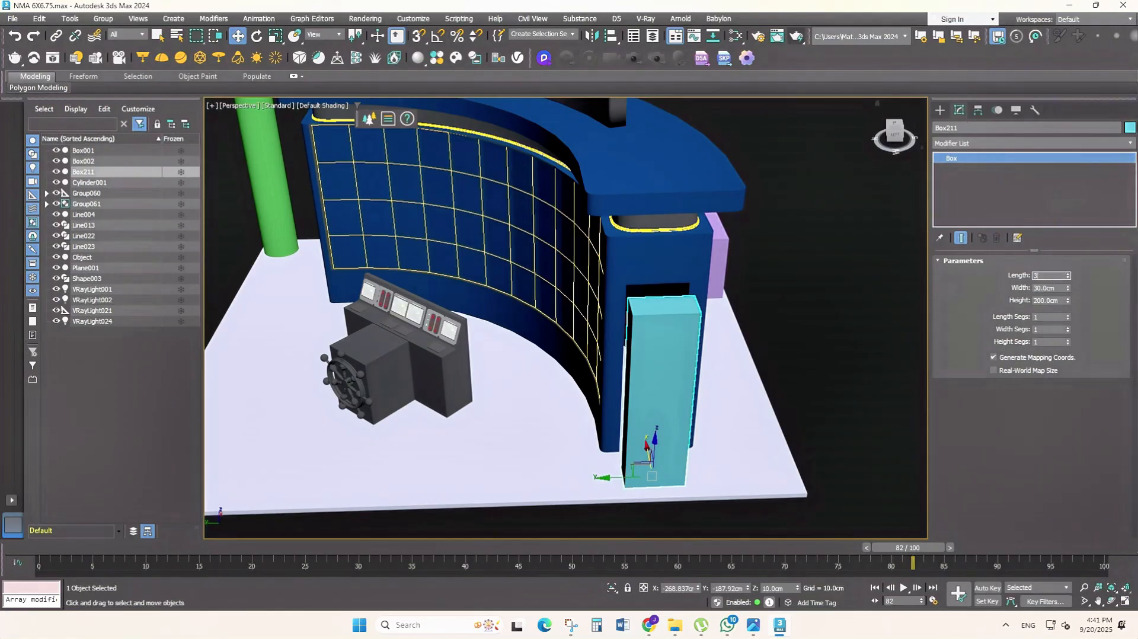
pyautogui.press('Return')
pyautogui.moveTo(582, 391); pyautogui.dragTo(557, 398, button='middle')
pyautogui.hotkey('ctrl', 'z')
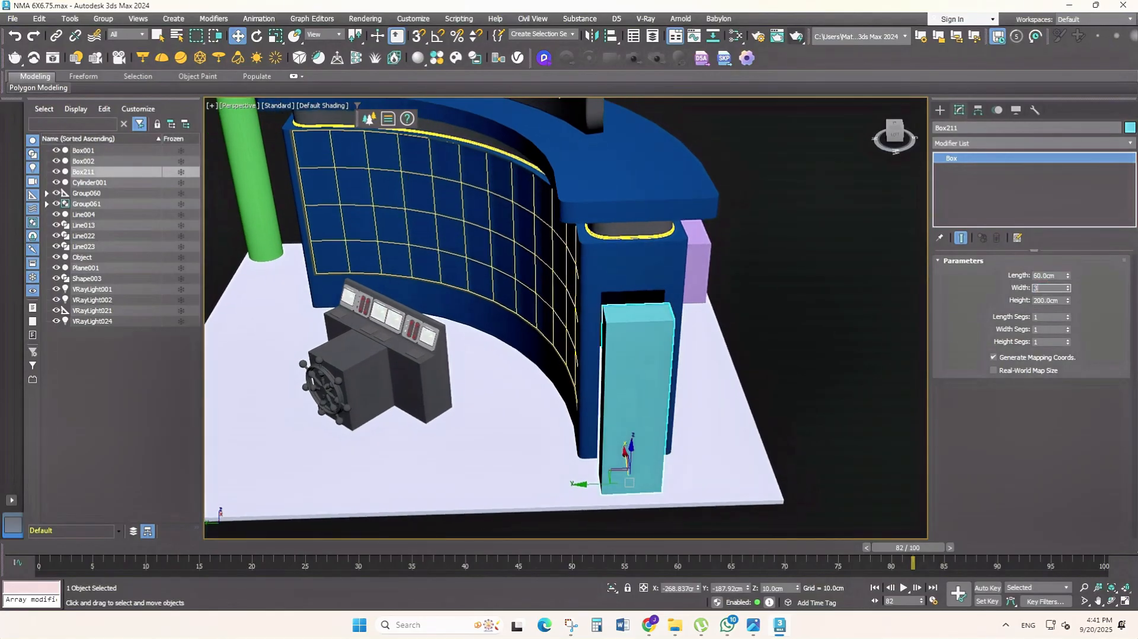
pyautogui.press('t')
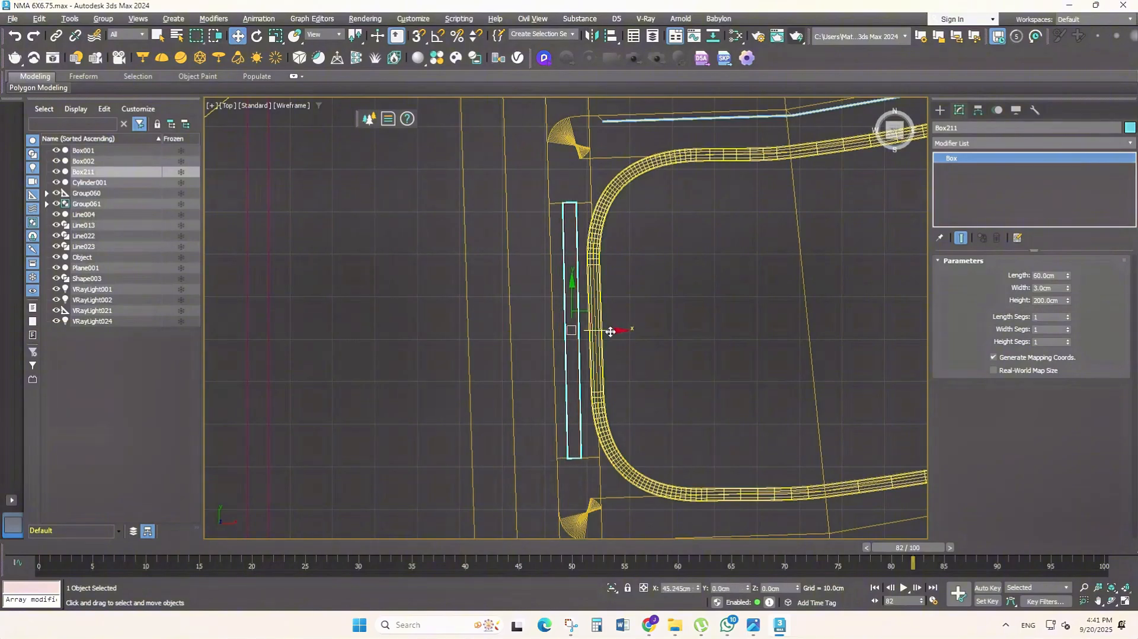
pyautogui.keyDown('shift'); pyautogui.moveTo(609, 338); pyautogui.dragTo(469, 348); pyautogui.keyUp('shift')
pyautogui.click(552, 369)
pyautogui.moveTo(552, 365); pyautogui.dragTo(586, 361, button='middle')
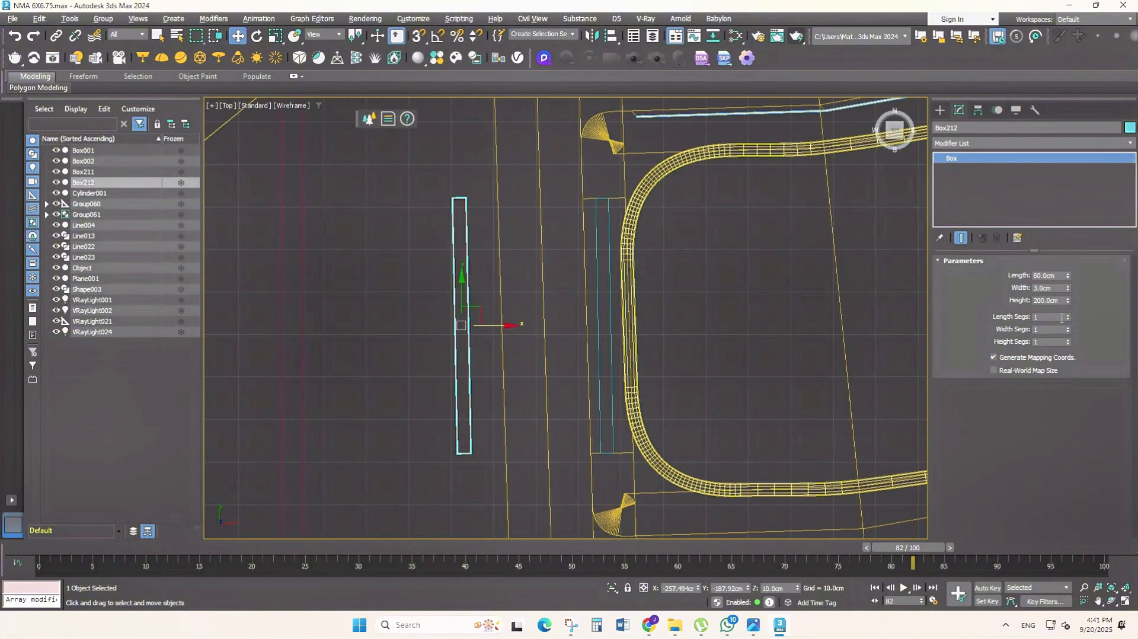
pyautogui.hotkey('ctrl', 'z')
# - Show the recessed panel up close in the left view and bring up the Standard Primitives for creation
pyautogui.press('p')
pyautogui.hotkey('alt', 'w')
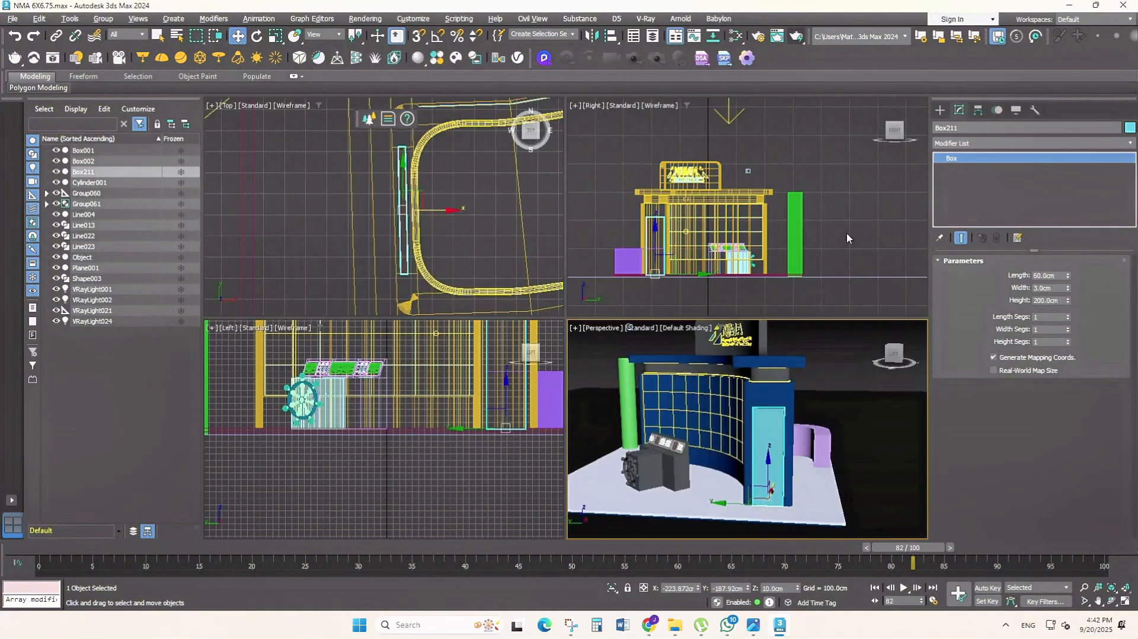
pyautogui.rightClick(847, 232)
pyautogui.hotkey('alt', 'w')
pyautogui.scroll(-2, 859, 232)
pyautogui.press('p')
pyautogui.keyDown('alt'); pyautogui.moveTo(646, 332); pyautogui.dragTo(898, 176, button='middle'); pyautogui.keyUp('alt')
pyautogui.moveTo(786, 256); pyautogui.dragTo(848, 239, button='middle')
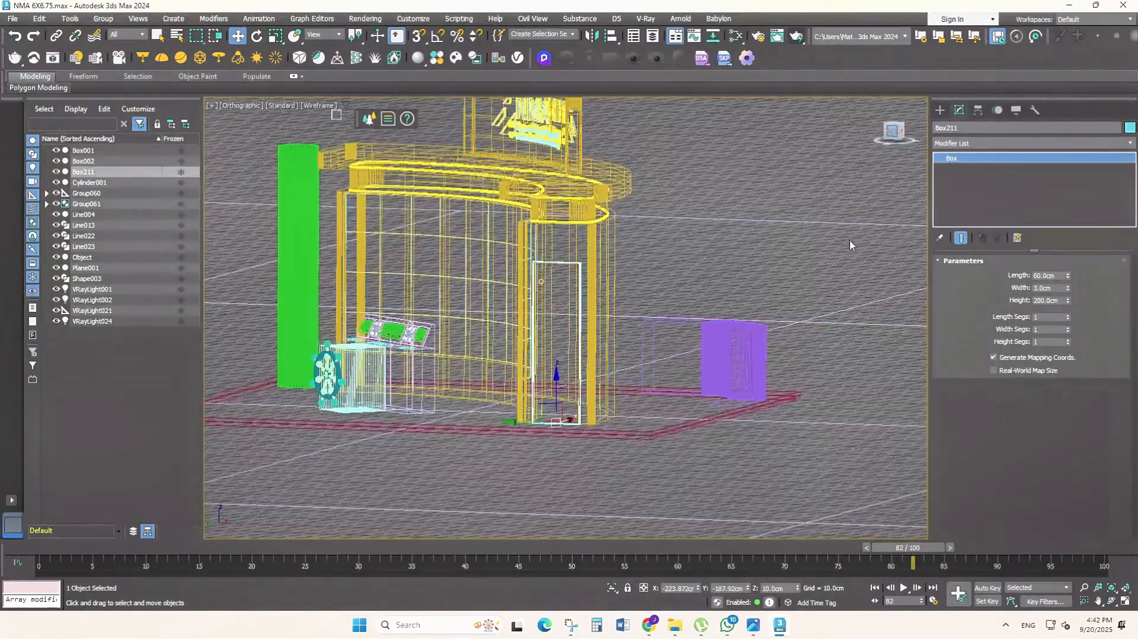
pyautogui.press('l')
pyautogui.scroll(3, 693, 334)
pyautogui.scroll(2, 693, 333)
pyautogui.click(939, 110)
pyautogui.click(954, 128)
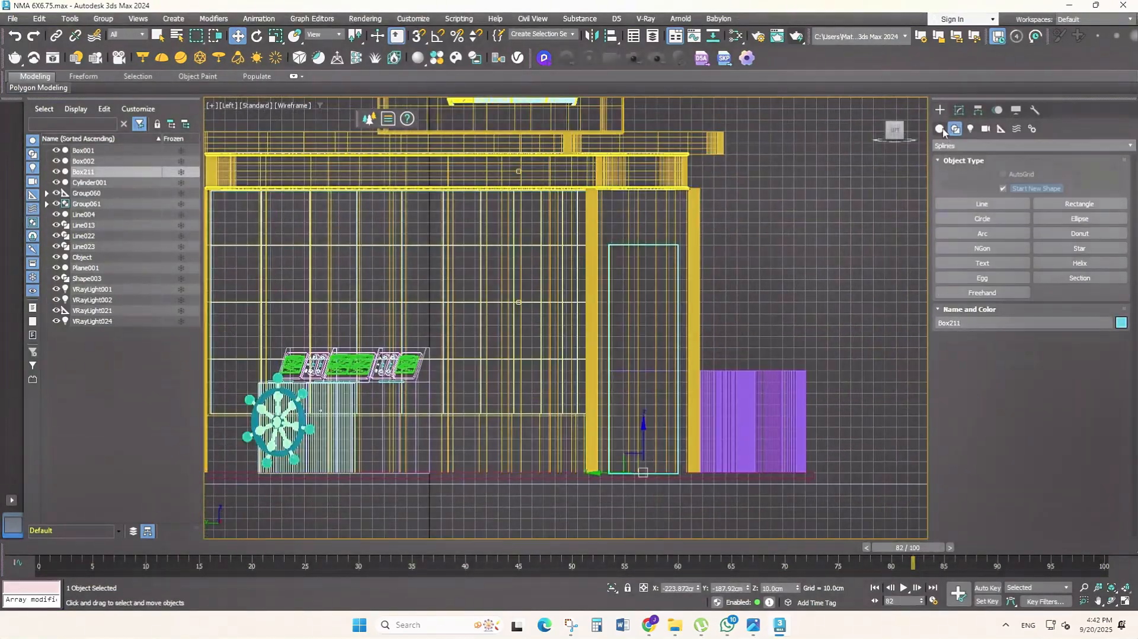
pyautogui.click(939, 129)
pyautogui.click(972, 145)
pyautogui.click(973, 155)
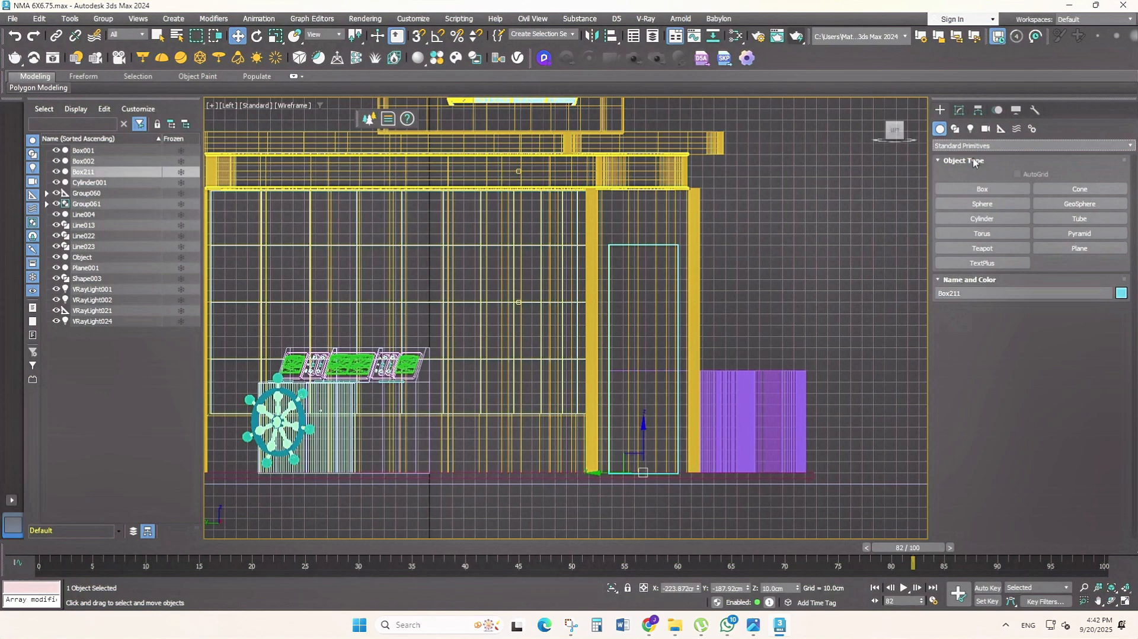
pyautogui.click(997, 206)
pyautogui.moveTo(677, 336); pyautogui.dragTo(668, 333, button='middle')
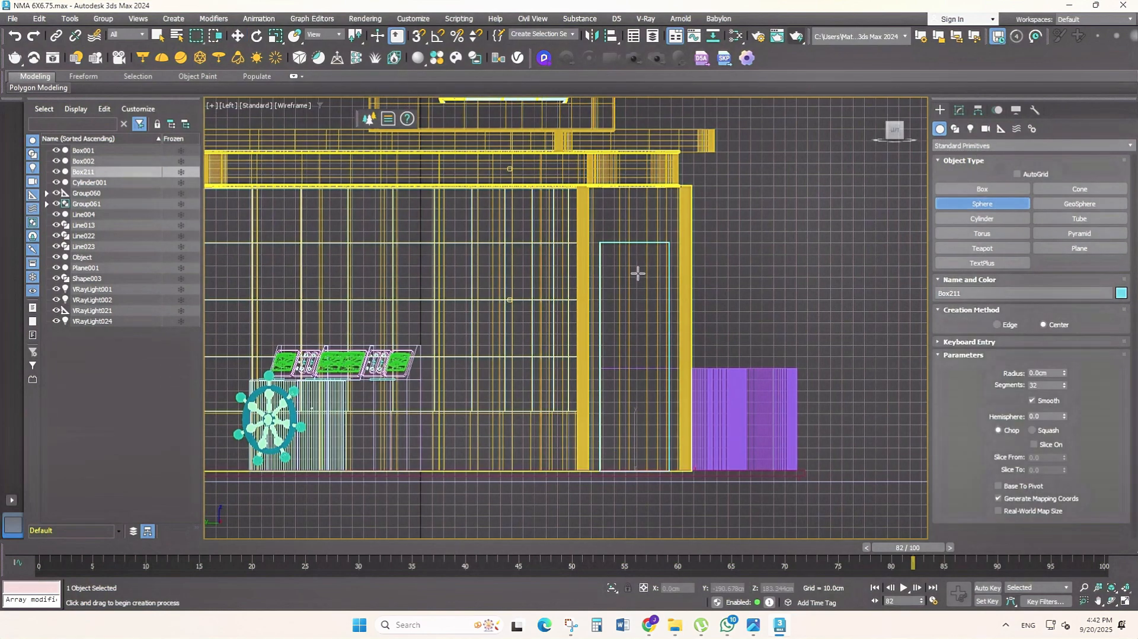
pyautogui.moveTo(630, 269); pyautogui.dragTo(590, 300)
pyautogui.hotkey('ctrl', 'z')
# - Create a cylinder about 156 cm tall through the upper part of the recessed panel and check it in perspective
pyautogui.click(975, 220)
pyautogui.click(275, 75)
pyautogui.click(238, 36)
pyautogui.press('p')
pyautogui.keyDown('alt'); pyautogui.moveTo(474, 302); pyautogui.dragTo(693, 320, button='middle'); pyautogui.keyUp('alt')
pyautogui.scroll(3, 693, 320)
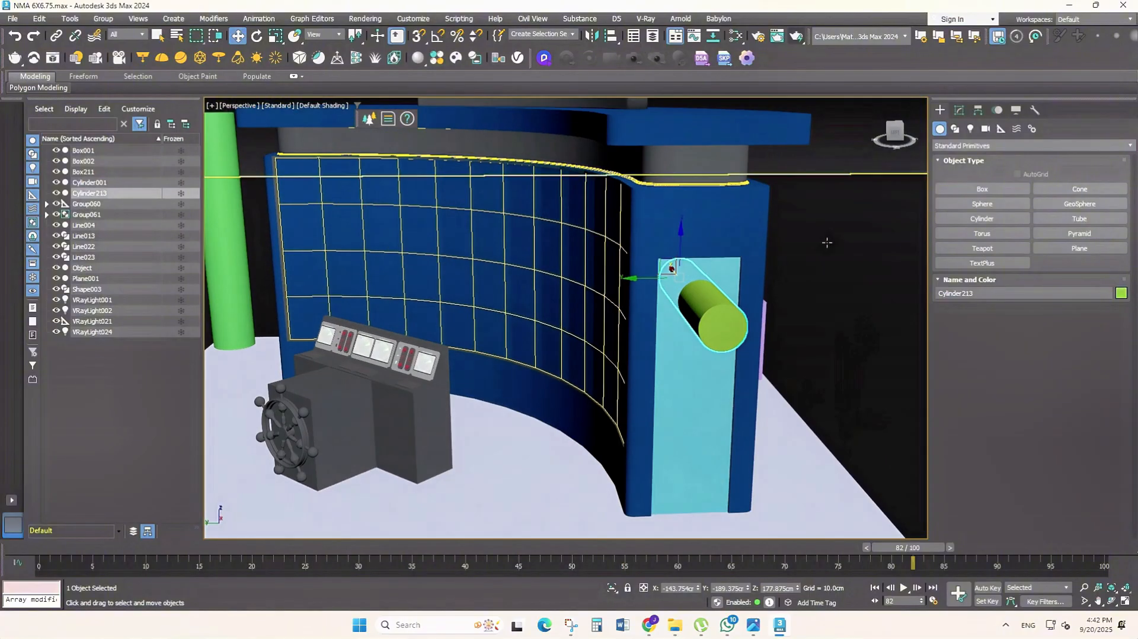
# - Compare radii of 15 and 20 cm for the new cylinder and keep 15 cm
pyautogui.click(959, 109)
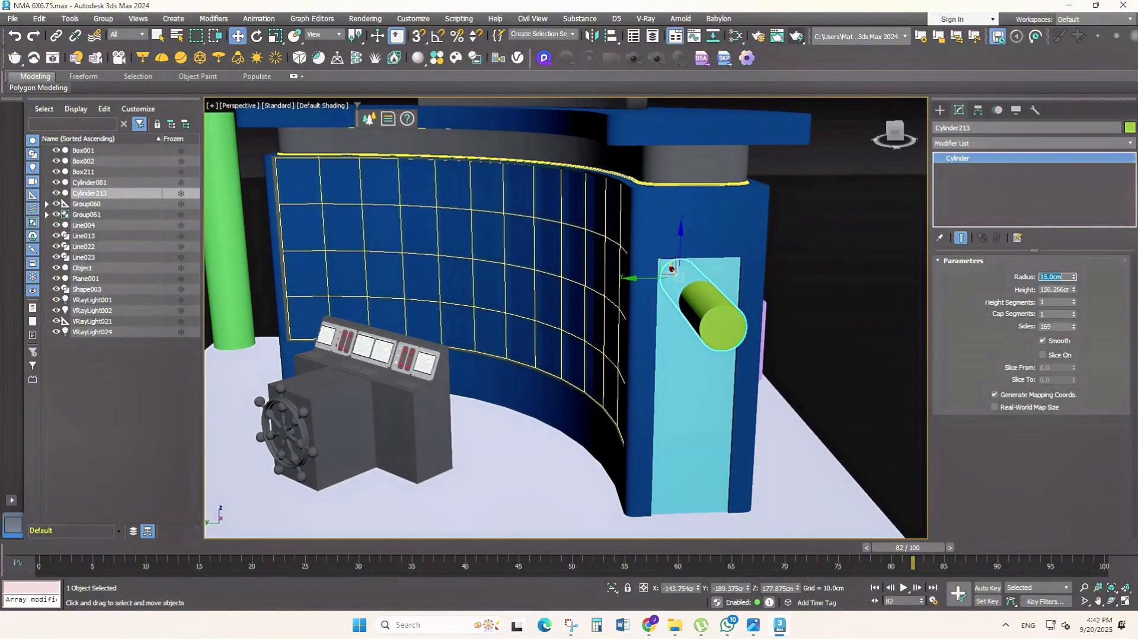
pyautogui.keyDown('alt'); pyautogui.moveTo(738, 311); pyautogui.dragTo(694, 368, button='middle'); pyautogui.keyUp('alt')
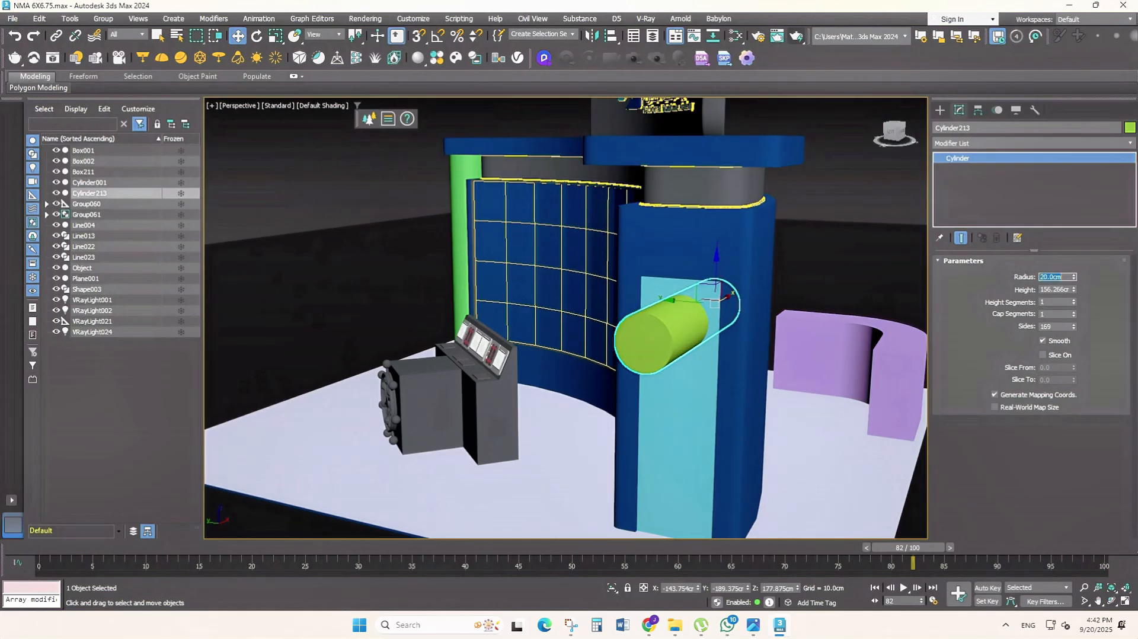
pyautogui.keyDown('alt'); pyautogui.moveTo(593, 361); pyautogui.dragTo(643, 368, button='middle'); pyautogui.keyUp('alt')
pyautogui.scroll(3, 670, 368)
pyautogui.write('15')
pyautogui.press('Return')
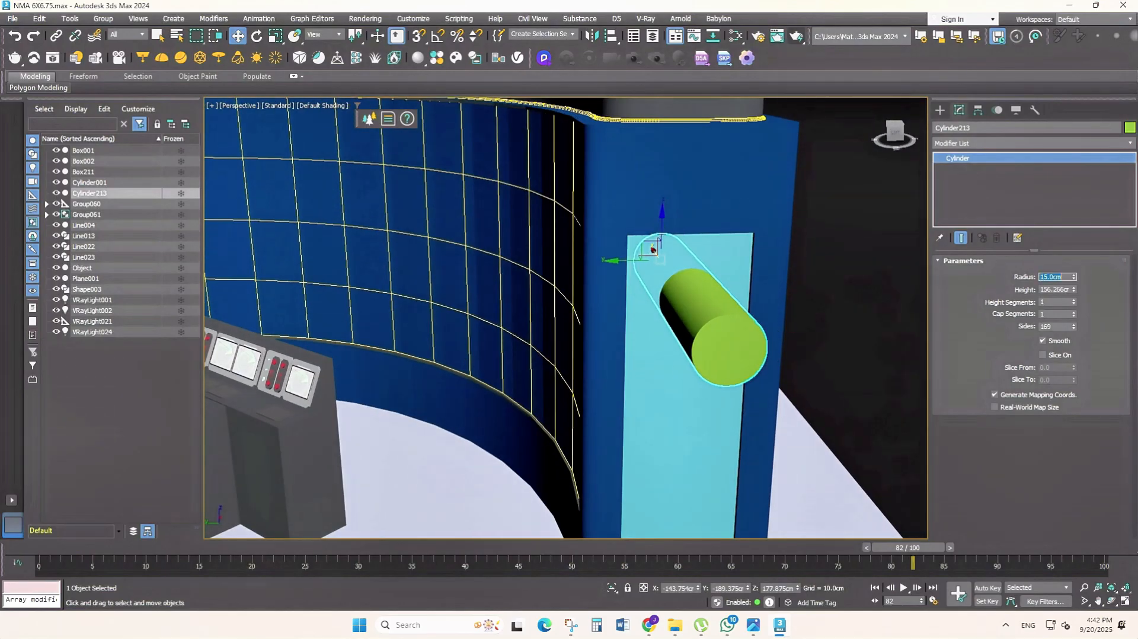
# - Set the cylinder's height to 150 cm and check how it passes through the panel
pyautogui.write('20')
pyautogui.press('Return')
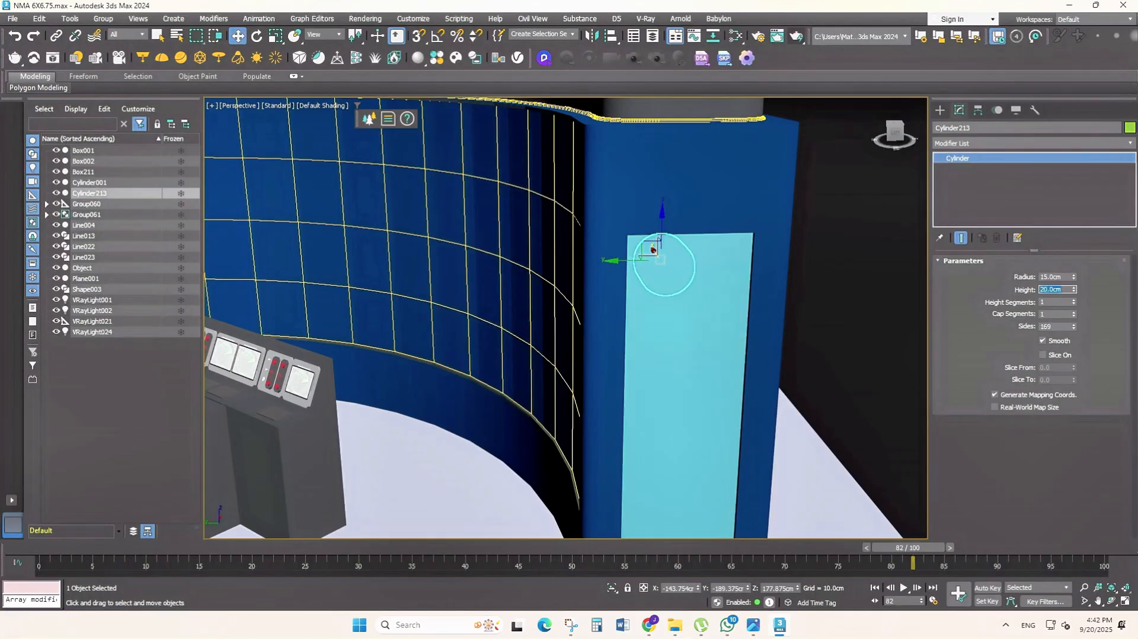
pyautogui.press('Return')
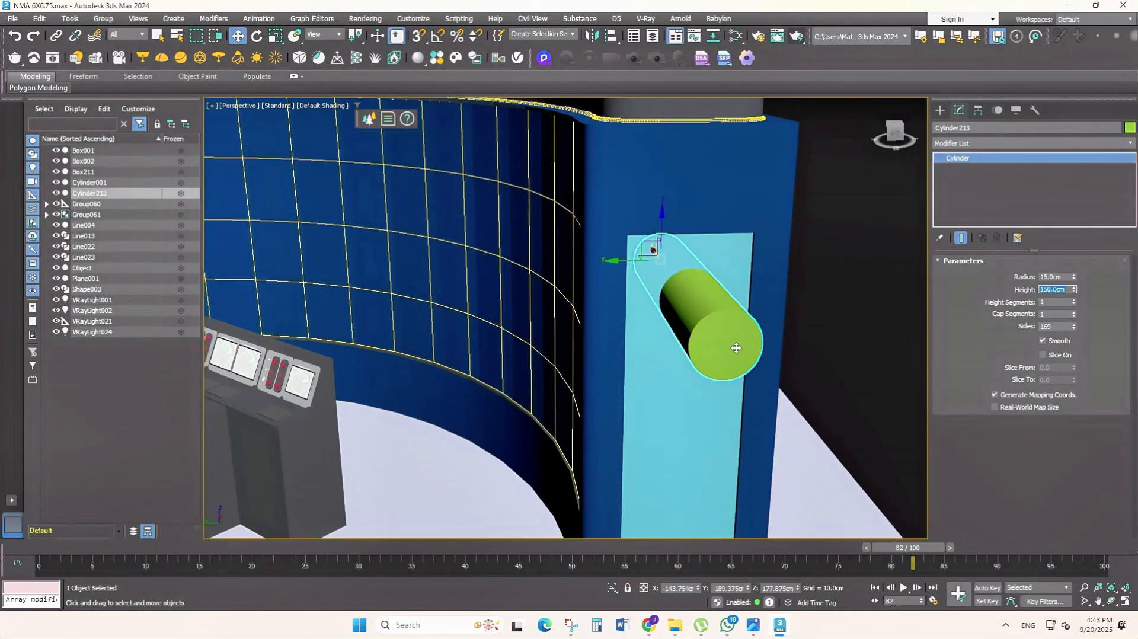
pyautogui.keyDown('alt'); pyautogui.moveTo(734, 348); pyautogui.dragTo(663, 305, button='middle'); pyautogui.keyUp('alt')
# - Rotate the cylinder slightly in the top view to square it with the tilted panel
pyautogui.press('t')
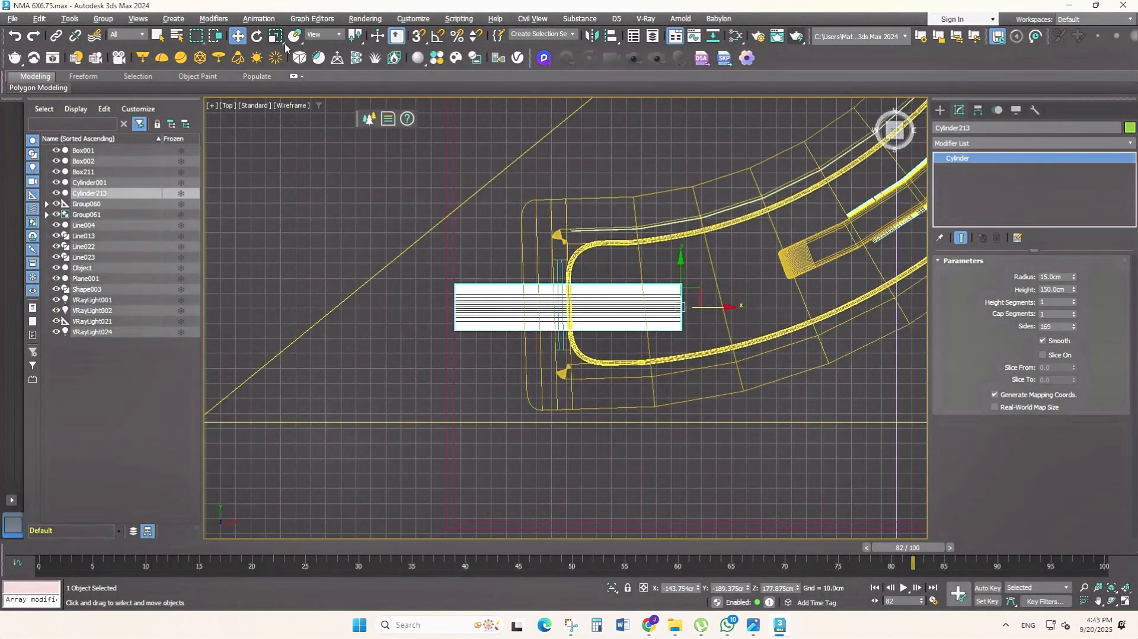
pyautogui.scroll(3, 677, 335)
pyautogui.moveTo(753, 300); pyautogui.dragTo(754, 281)
pyautogui.moveTo(706, 314); pyautogui.dragTo(750, 310, button='middle')
pyautogui.press('w')
pyautogui.scroll(-2, 751, 310)
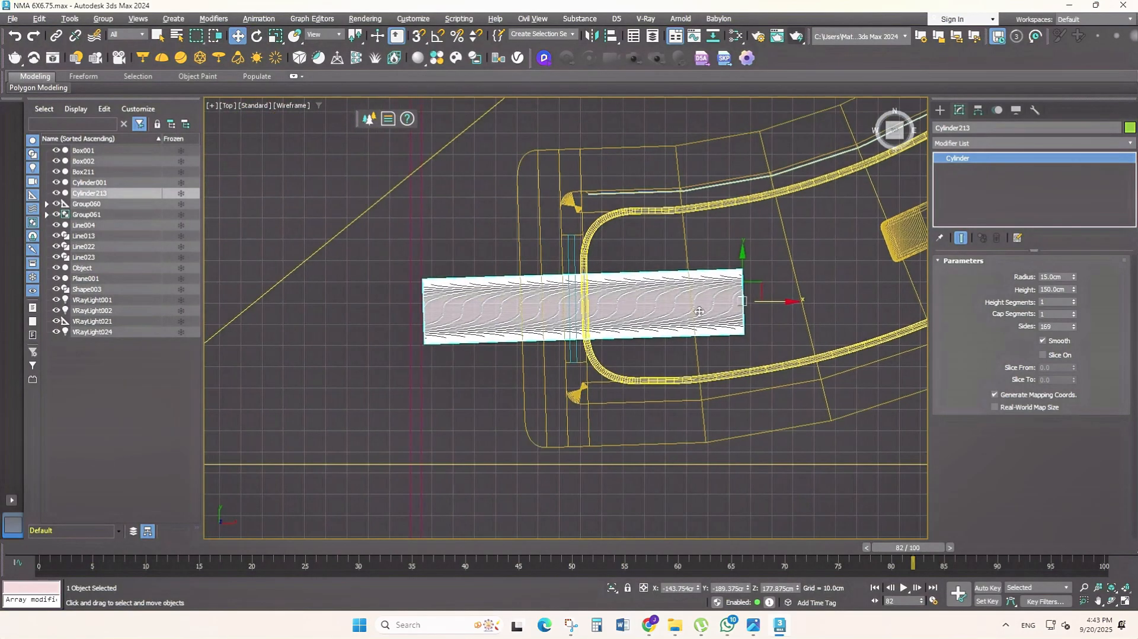
# - Clone the cylinder once as a copy outward along X to about -338.6 cm
pyautogui.click(743, 302)
pyautogui.moveTo(754, 302); pyautogui.dragTo(359, 326)
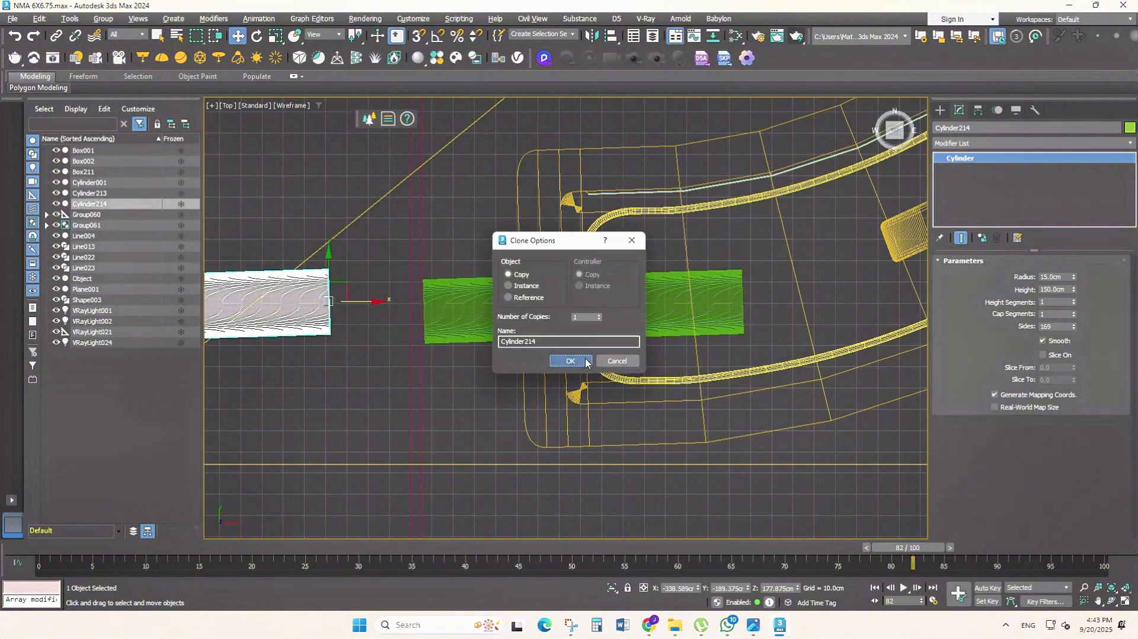
pyautogui.click(574, 360)
# - Set the Z position of both the original cylinder and its copy to 180 cm
pyautogui.press('p')
pyautogui.keyDown('alt'); pyautogui.moveTo(718, 422); pyautogui.dragTo(753, 375, button='middle'); pyautogui.keyUp('alt')
pyautogui.click(752, 345)
pyautogui.click(752, 345)
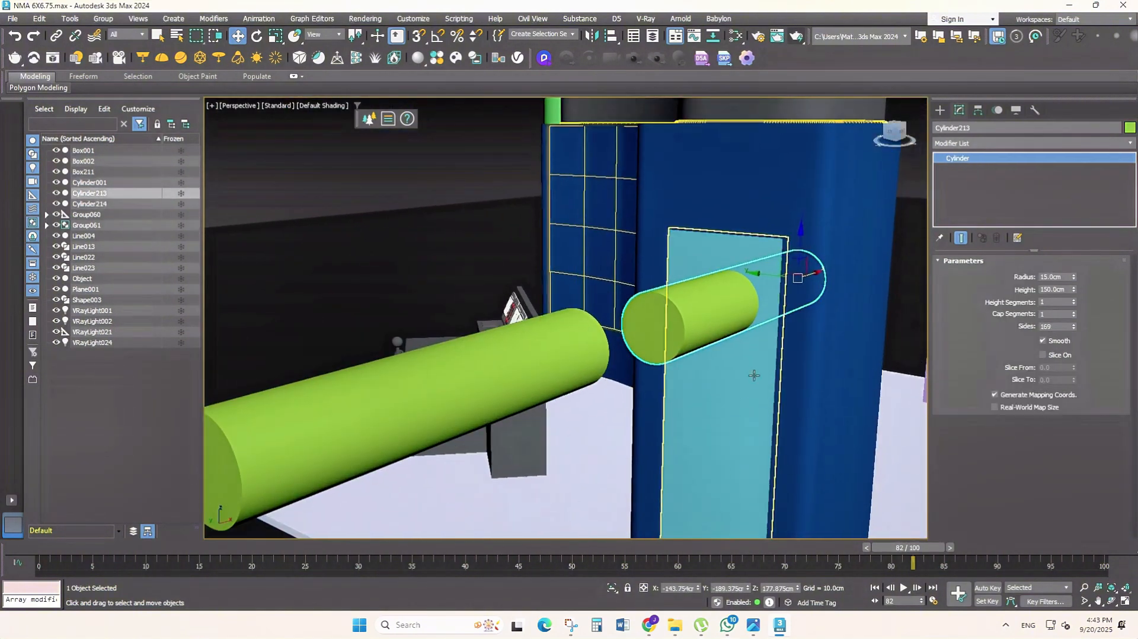
pyautogui.press('Return')
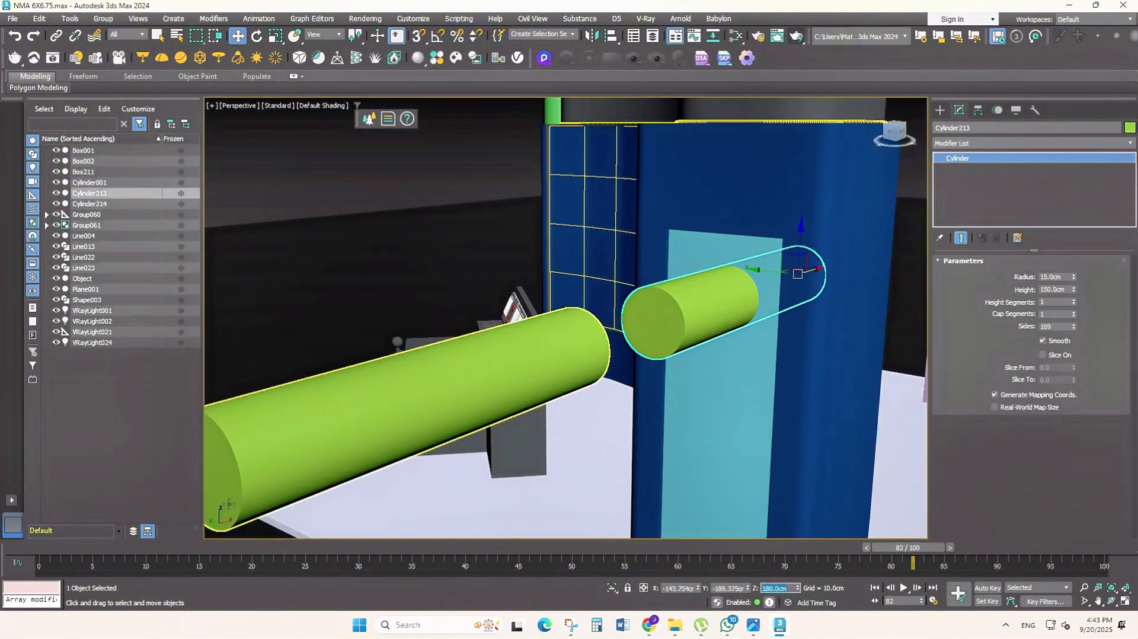
pyautogui.click(374, 414)
pyautogui.write('180')
pyautogui.press('Return')
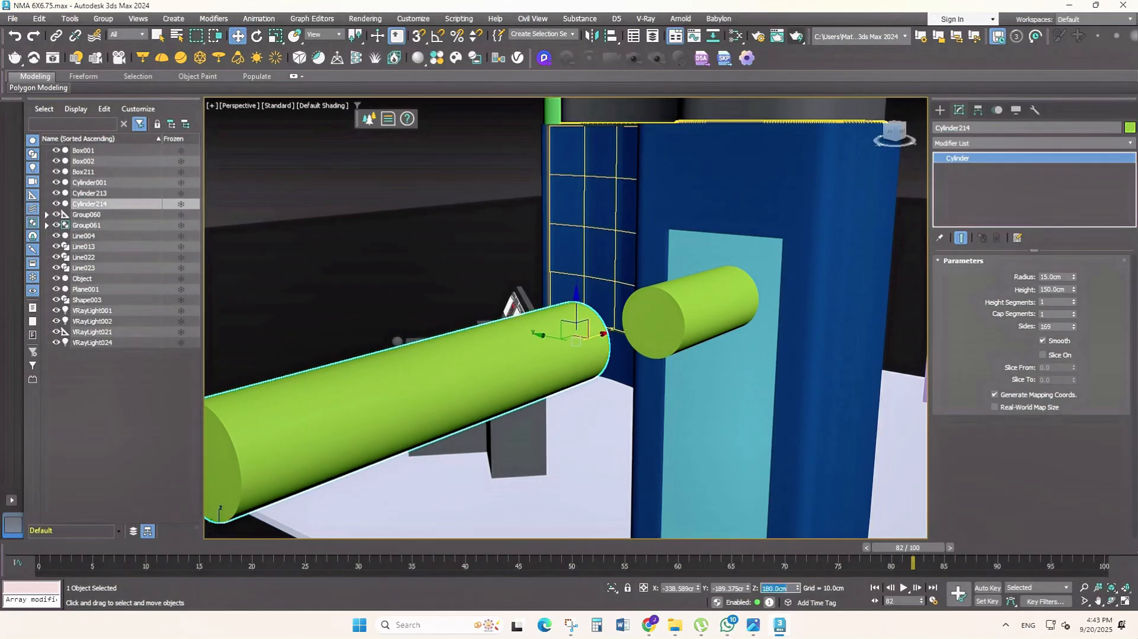
# - Cut a round hole in the recessed panel by subtracting the original cylinder with ProBoolean
pyautogui.click(760, 359)
pyautogui.moveTo(760, 359); pyautogui.dragTo(793, 345, button='middle')
pyautogui.click(939, 109)
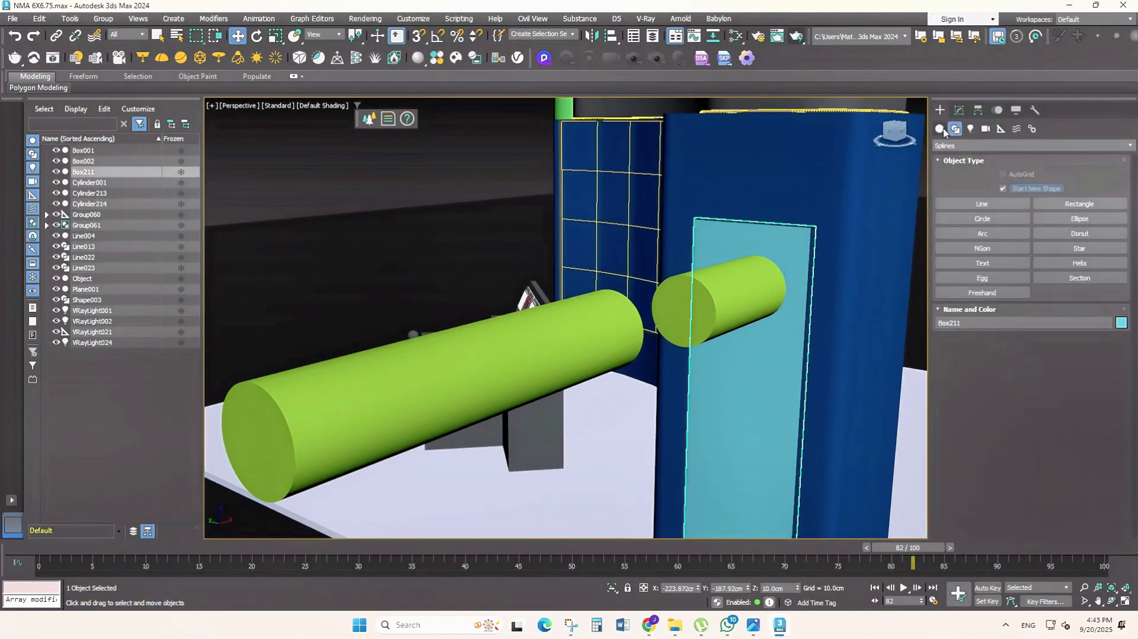
pyautogui.click(1007, 145)
pyautogui.click(1033, 177)
pyautogui.click(1079, 247)
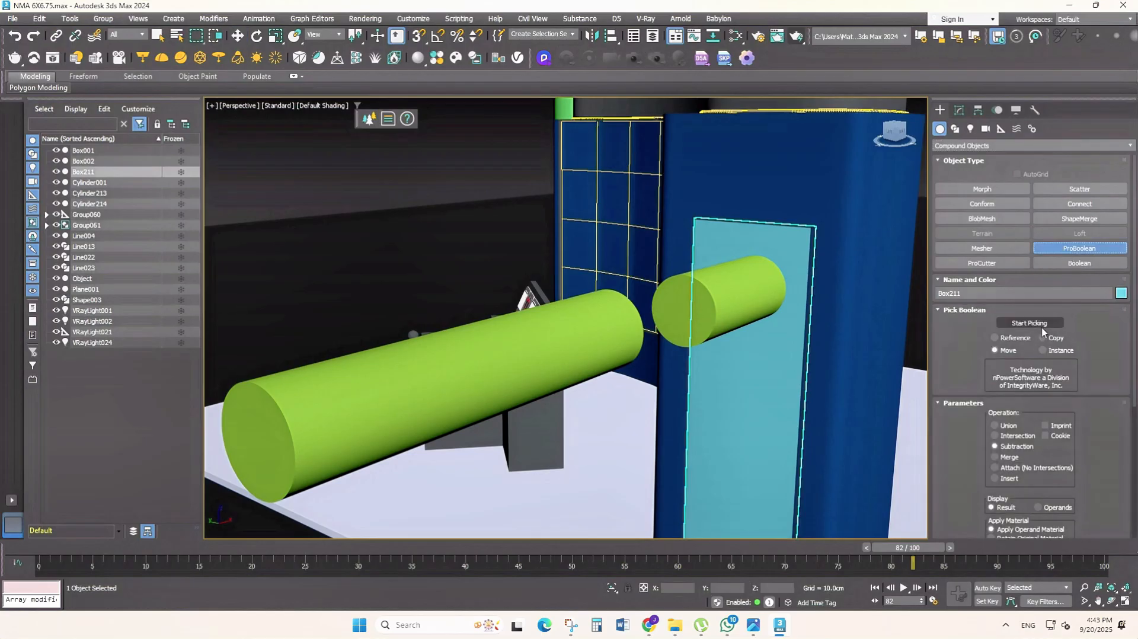
pyautogui.click(755, 295)
pyautogui.scroll(-3, 755, 295)
pyautogui.keyDown('alt'); pyautogui.moveTo(755, 295); pyautogui.dragTo(770, 355, button='middle'); pyautogui.keyUp('alt')
pyautogui.rightClick(770, 356)
# - Set the remaining cylinder copy's height to 0.5 cm and place the thin disc inside the panel's round hole
pyautogui.click(663, 367)
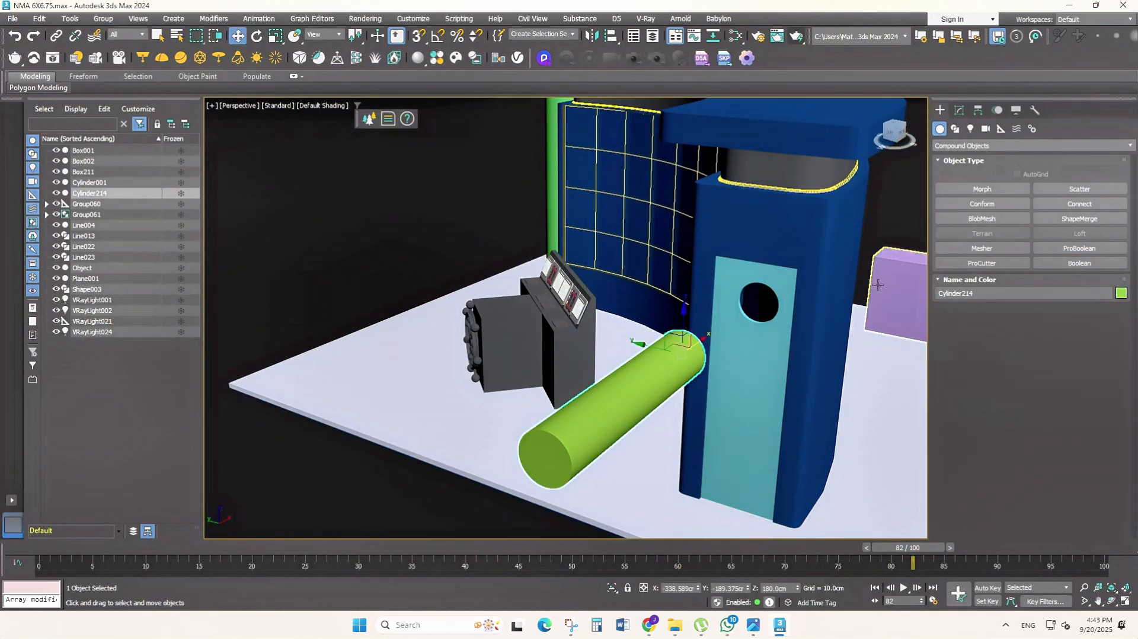
pyautogui.click(959, 110)
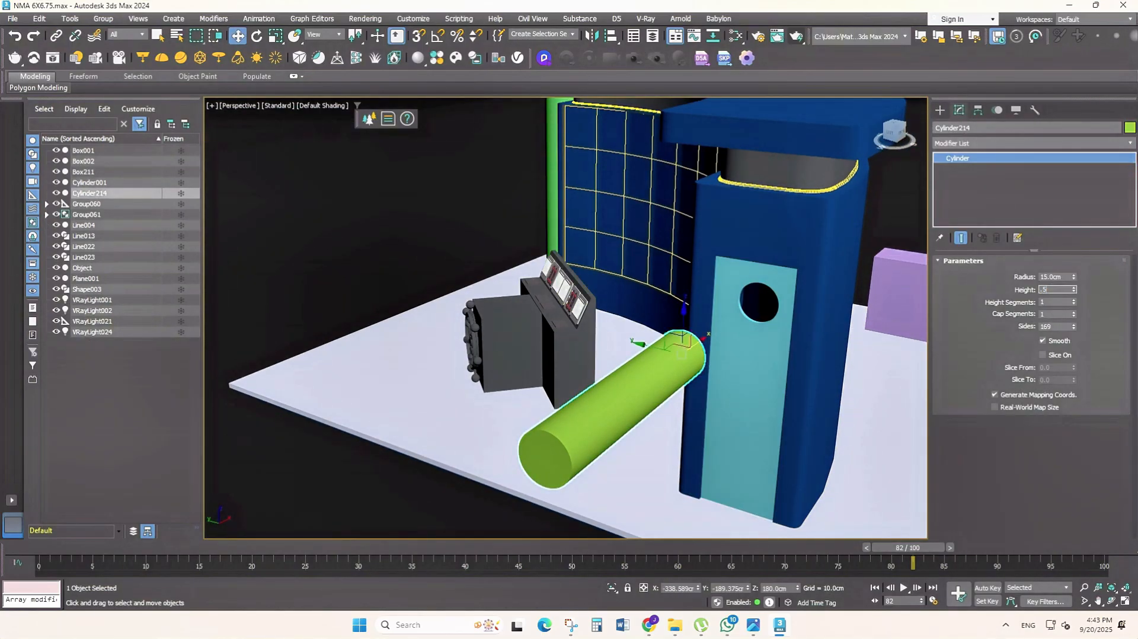
pyautogui.press('Return')
pyautogui.press('t')
pyautogui.press('F3')
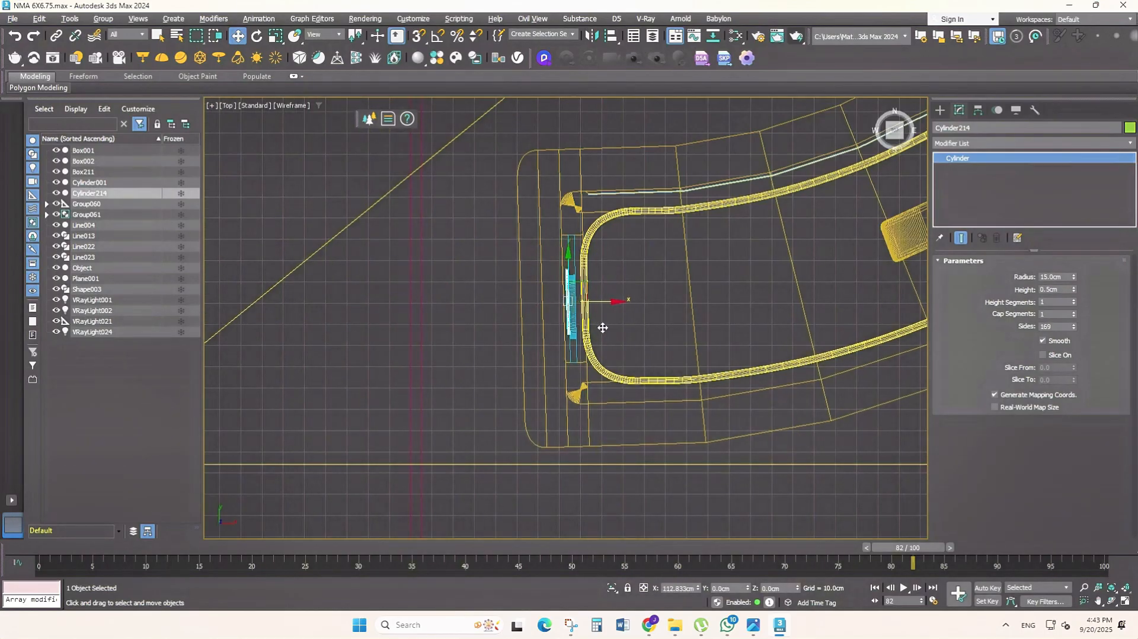
pyautogui.scroll(5, 602, 328)
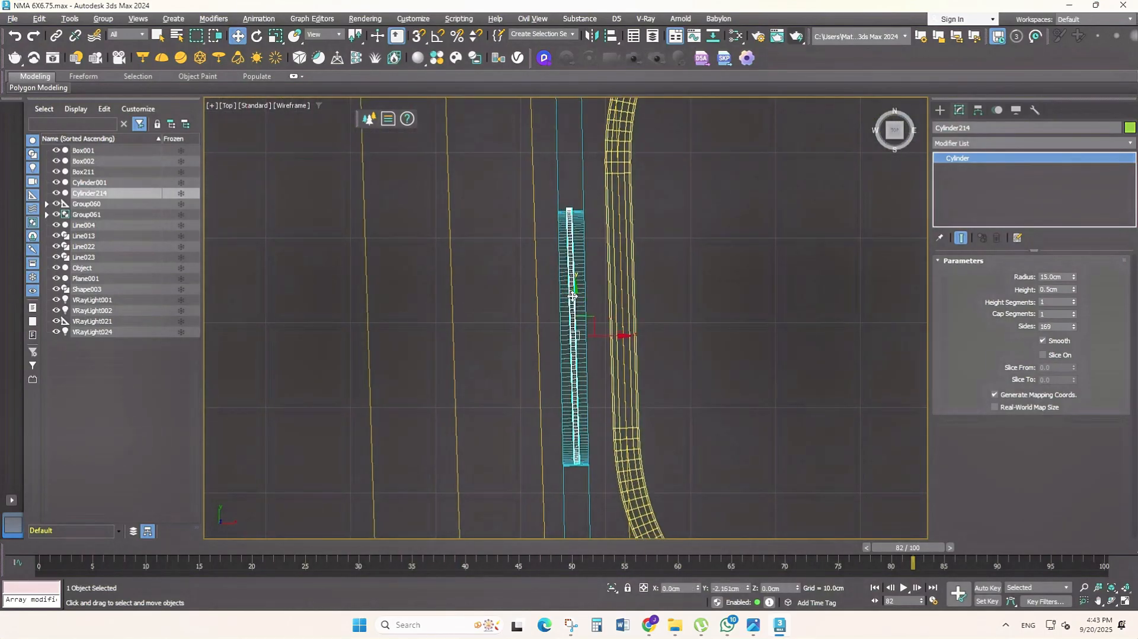
pyautogui.hotkey('alt', 'w')
pyautogui.middleClick(757, 356)
pyautogui.hotkey('alt', 'w')
pyautogui.scroll(3, 802, 296)
pyautogui.moveTo(803, 297); pyautogui.dragTo(802, 289, button='middle')
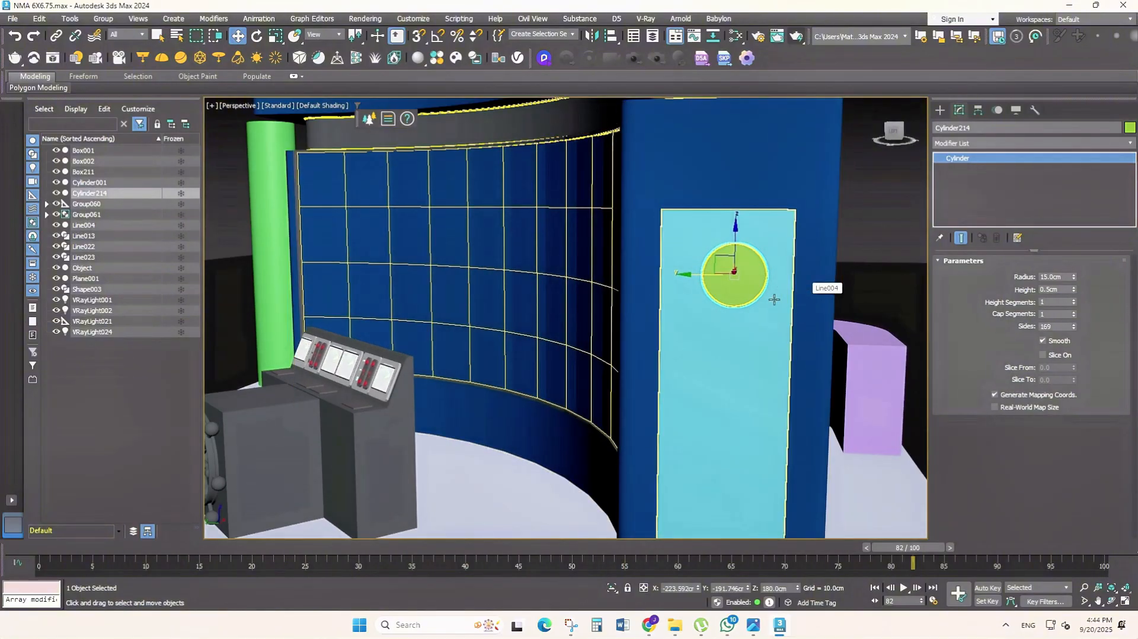
# - Undo the disc's placement and height change as well as the round hole cut in the panel
pyautogui.hotkey('ctrl', 'z')
pyautogui.hotkey('ctrl', 'z')
pyautogui.hotkey('ctrl', 'z')
pyautogui.keyDown('alt'); pyautogui.moveTo(777, 299); pyautogui.dragTo(522, 340, button='middle'); pyautogui.keyUp('alt')
pyautogui.scroll(-3, 665, 341)
pyautogui.hotkey('ctrl', 'z')
pyautogui.hotkey('ctrl', 'z')
pyautogui.moveTo(735, 293); pyautogui.dragTo(682, 350, button='middle')
# - Select both cylinders and shift them together slightly along Y to centre them on the panel, with the copy at about -188 cm
pyautogui.click(613, 319)
pyautogui.keyDown('ctrl'); pyautogui.click(590, 389); pyautogui.keyUp('ctrl')
pyautogui.keyDown('alt'); pyautogui.moveTo(536, 402); pyautogui.dragTo(574, 417, button='middle'); pyautogui.keyUp('alt')
pyautogui.click(552, 416)
pyautogui.hotkey('ctrl', 'z')
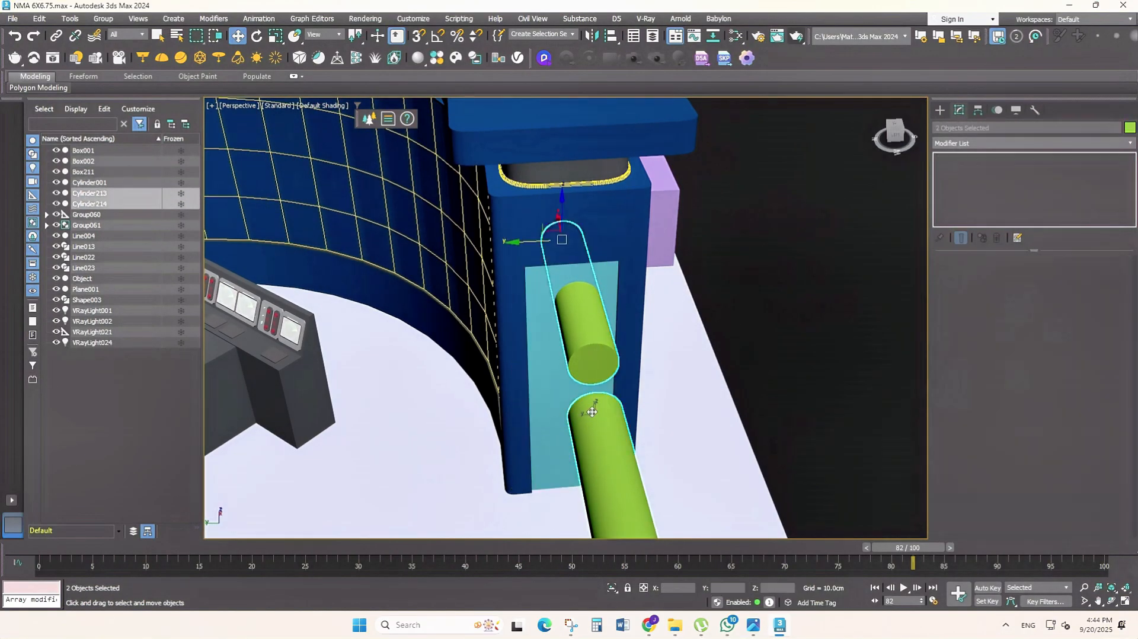
pyautogui.click(587, 431)
pyautogui.keyDown('ctrl'); pyautogui.click(575, 348); pyautogui.keyUp('ctrl')
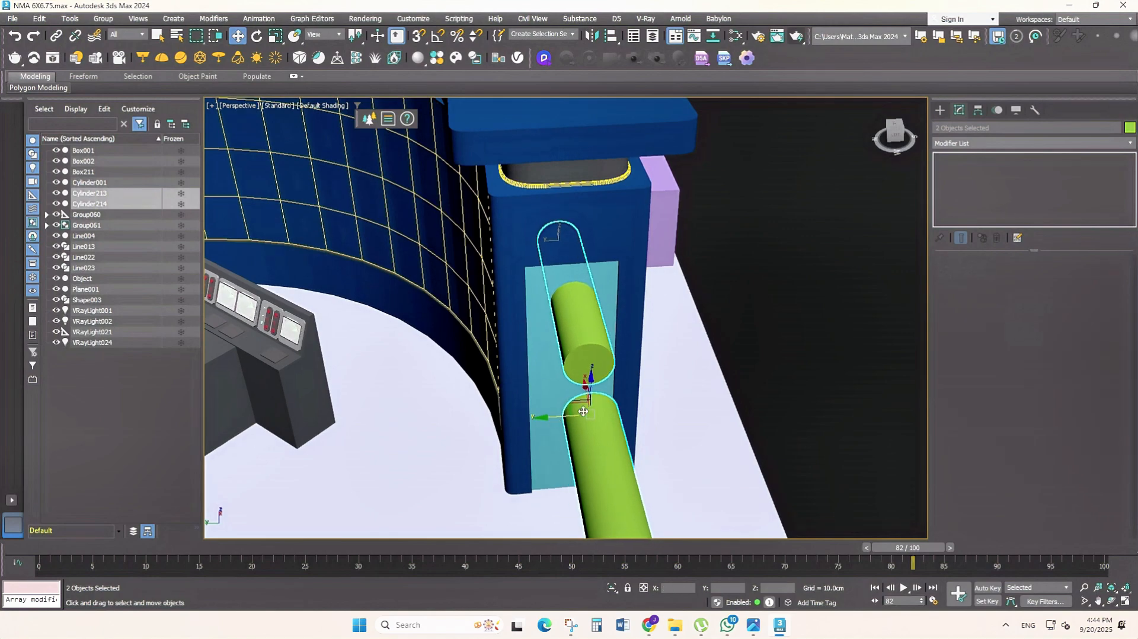
pyautogui.keyDown('alt'); pyautogui.moveTo(583, 411); pyautogui.dragTo(705, 380, button='middle'); pyautogui.keyUp('alt')
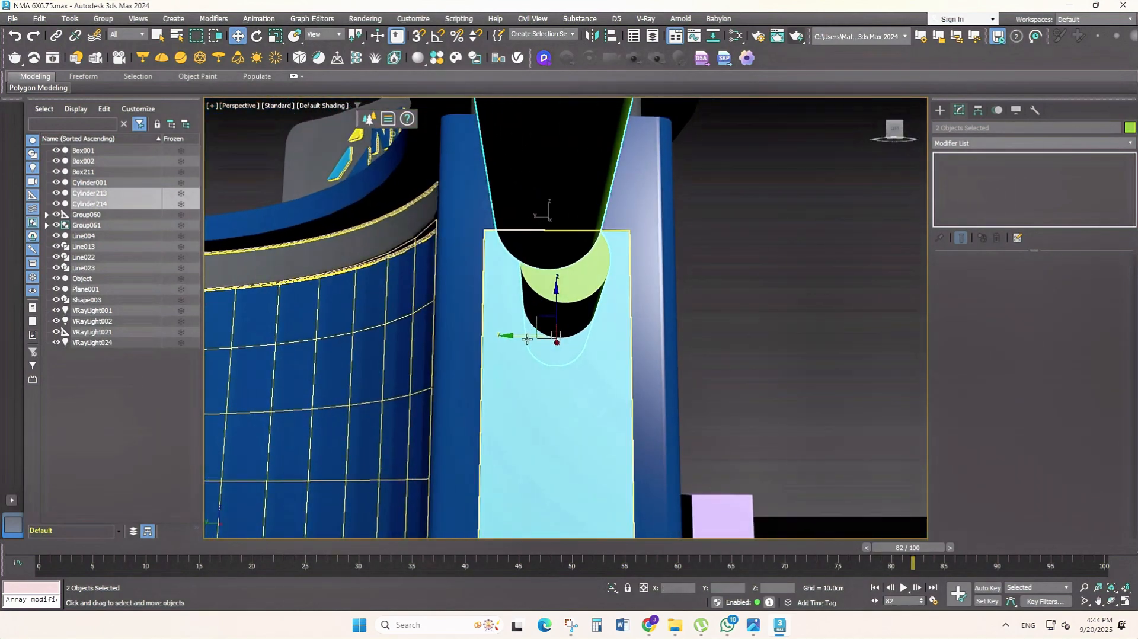
pyautogui.keyDown('alt'); pyautogui.moveTo(527, 339); pyautogui.dragTo(411, 238, button='middle'); pyautogui.keyUp('alt')
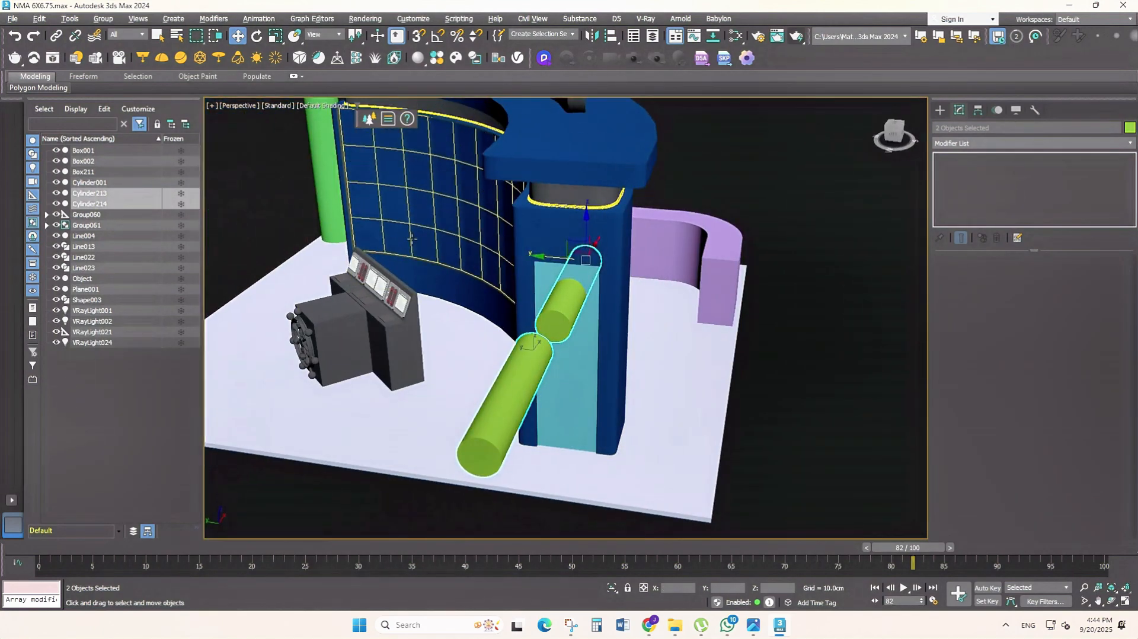
# - Cut the round hole in the recessed panel again by subtracting the inner cylinder with ProBoolean
pyautogui.keyDown('alt'); pyautogui.moveTo(648, 362); pyautogui.dragTo(822, 335, button='middle'); pyautogui.keyUp('alt')
pyautogui.click(606, 357)
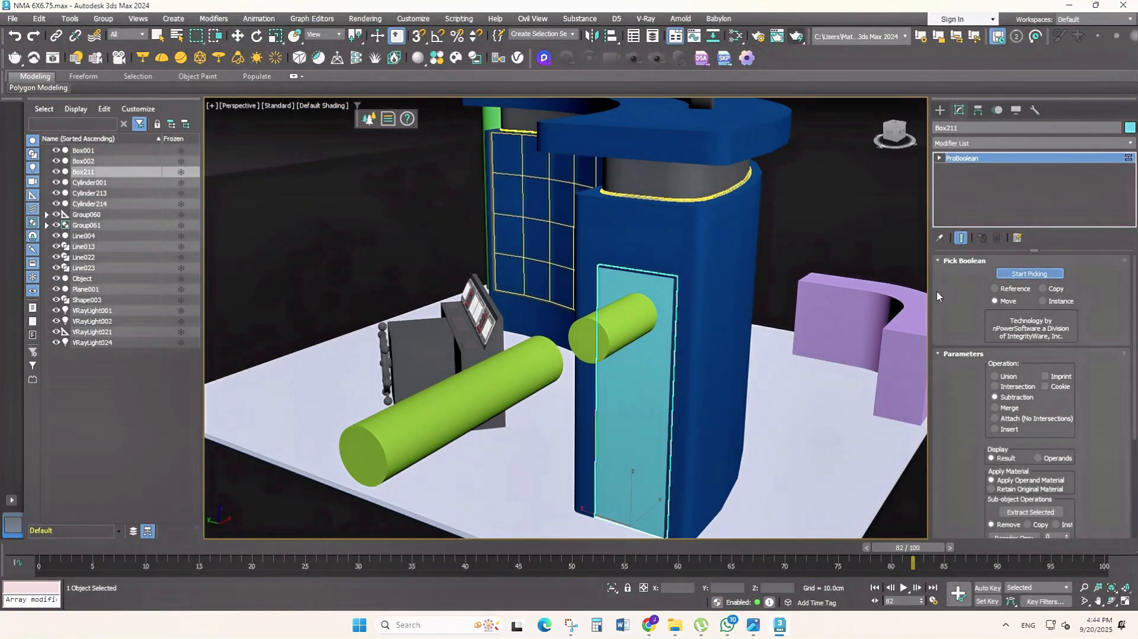
pyautogui.keyDown('alt'); pyautogui.moveTo(604, 339); pyautogui.dragTo(581, 372, button='middle'); pyautogui.keyUp('alt')
pyautogui.click(240, 40)
# - Move the remaining cylinder along X into the end wall, to about -172.2 cm
pyautogui.click(508, 418)
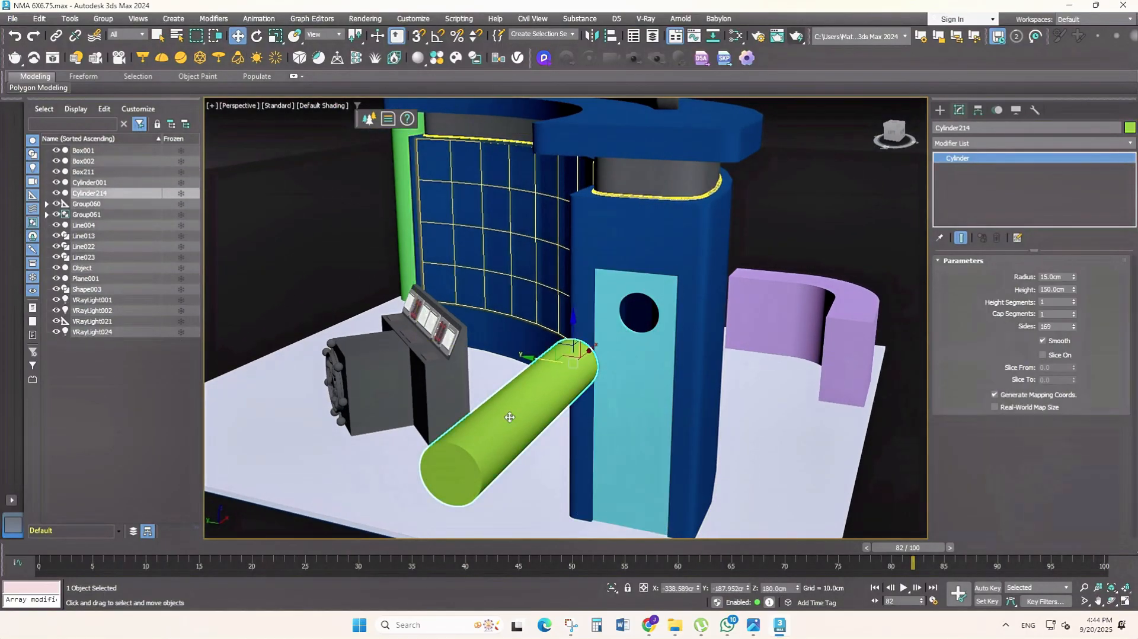
pyautogui.keyDown('alt'); pyautogui.moveTo(735, 460); pyautogui.dragTo(618, 401, button='middle'); pyautogui.keyUp('alt')
pyautogui.moveTo(673, 368); pyautogui.dragTo(898, 307)
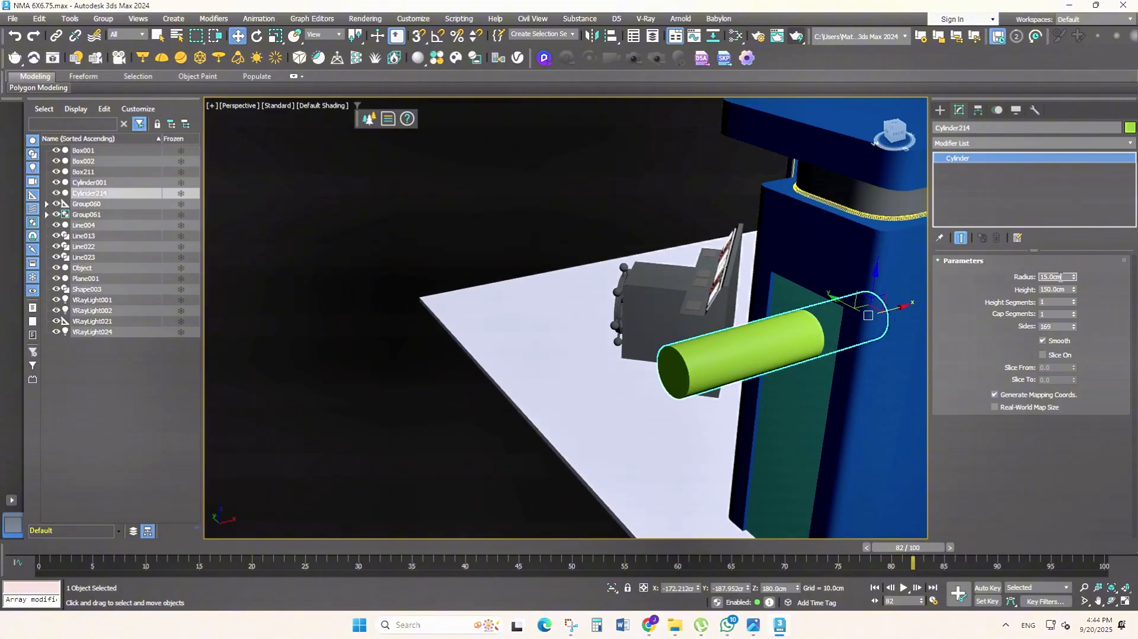
pyautogui.write('.95')
pyautogui.press('Return')
pyautogui.moveTo(711, 323); pyautogui.dragTo(699, 370, button='middle')
pyautogui.hotkey('ctrl', 'z')
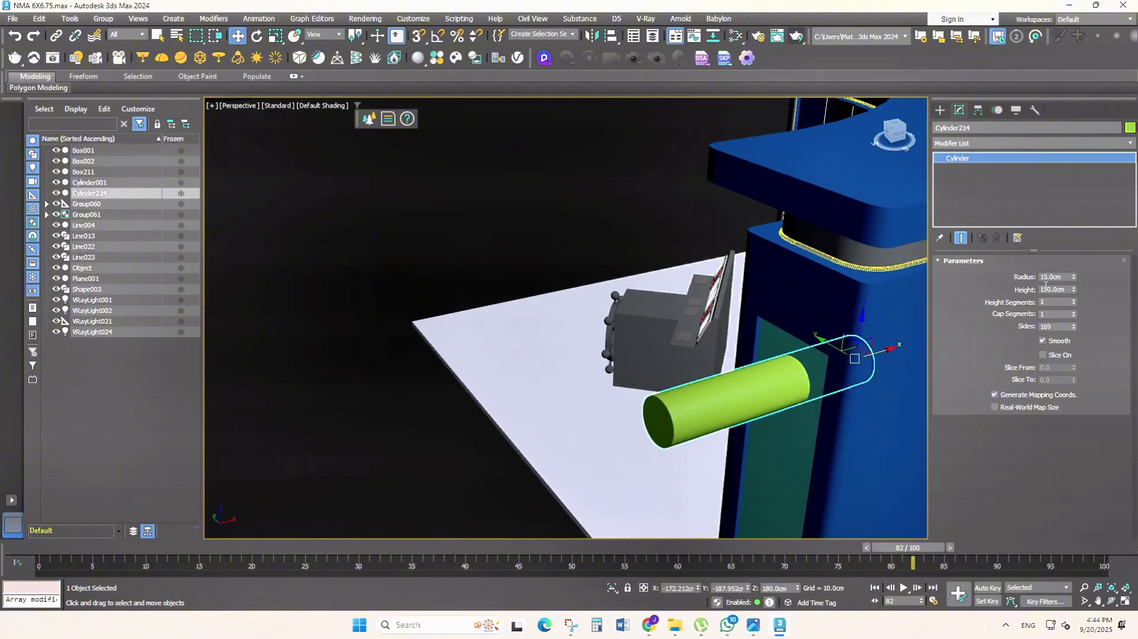
# - Set the cylinder's height to 0.5 cm and seat the thin disc within the panel's hole at about X -223.5 cm
pyautogui.write('.5')
pyautogui.press('Return')
pyautogui.press('t')
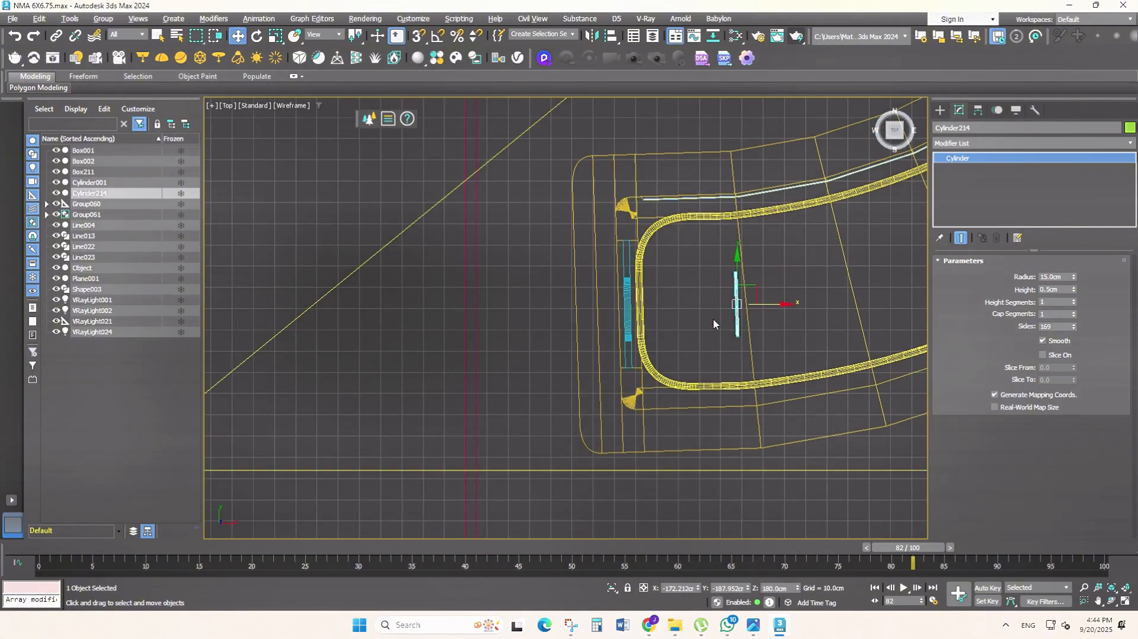
pyautogui.scroll(5, 518, 305)
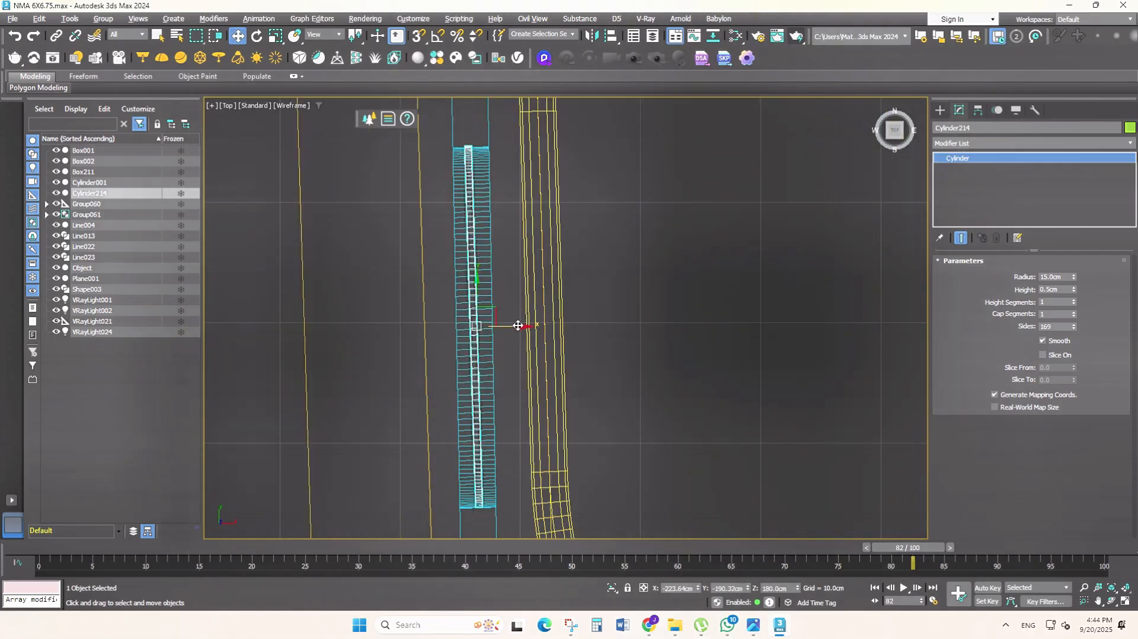
pyautogui.press('p')
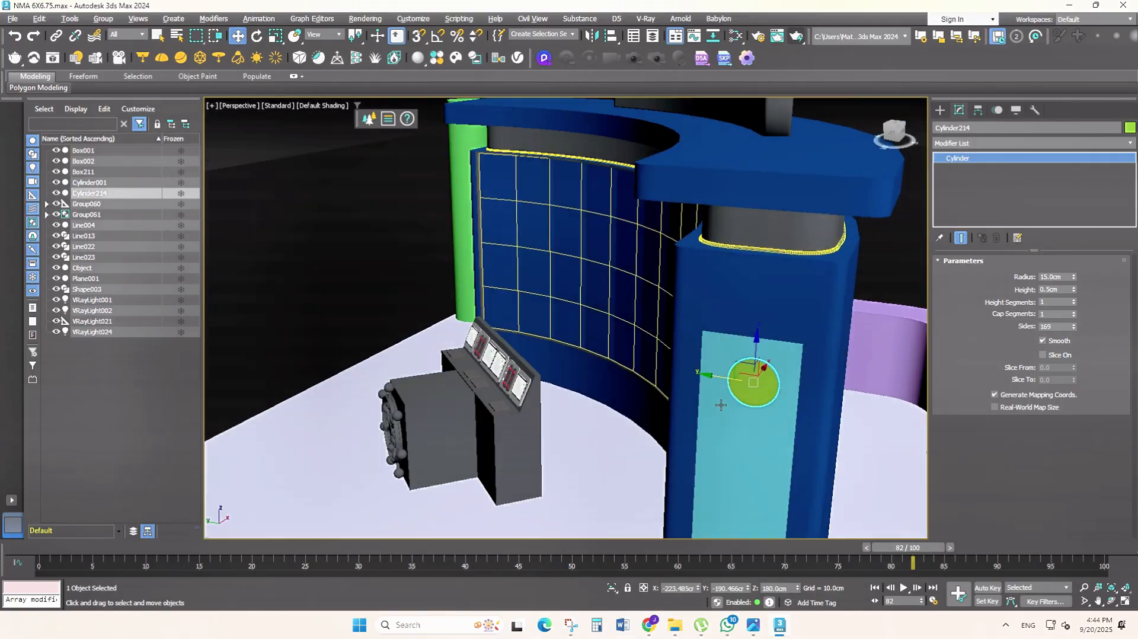
pyautogui.moveTo(721, 404)
pyautogui.keyDown('alt'); pyautogui.mouseDown(button='middle')
pyautogui.moveTo(668, 319)
pyautogui.moveTo(650, 323)
pyautogui.mouseUp(button='middle'); pyautogui.keyUp('alt')
# - Assign the existing blue material to the recessed panel from the Slate Material Editor
pyautogui.click(652, 315)
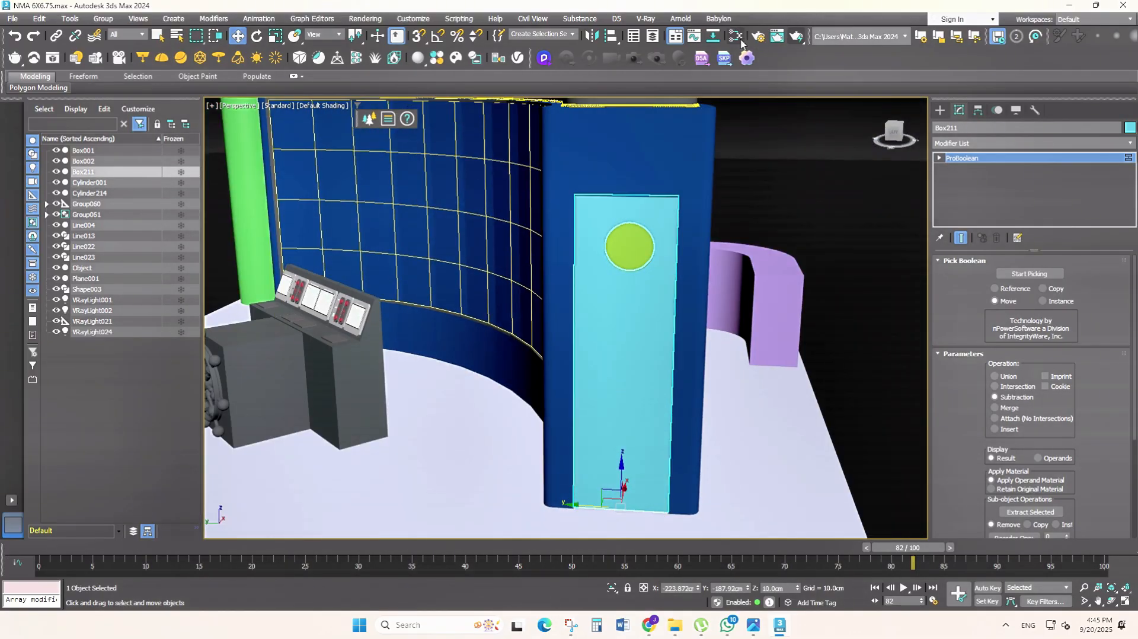
pyautogui.press('m')
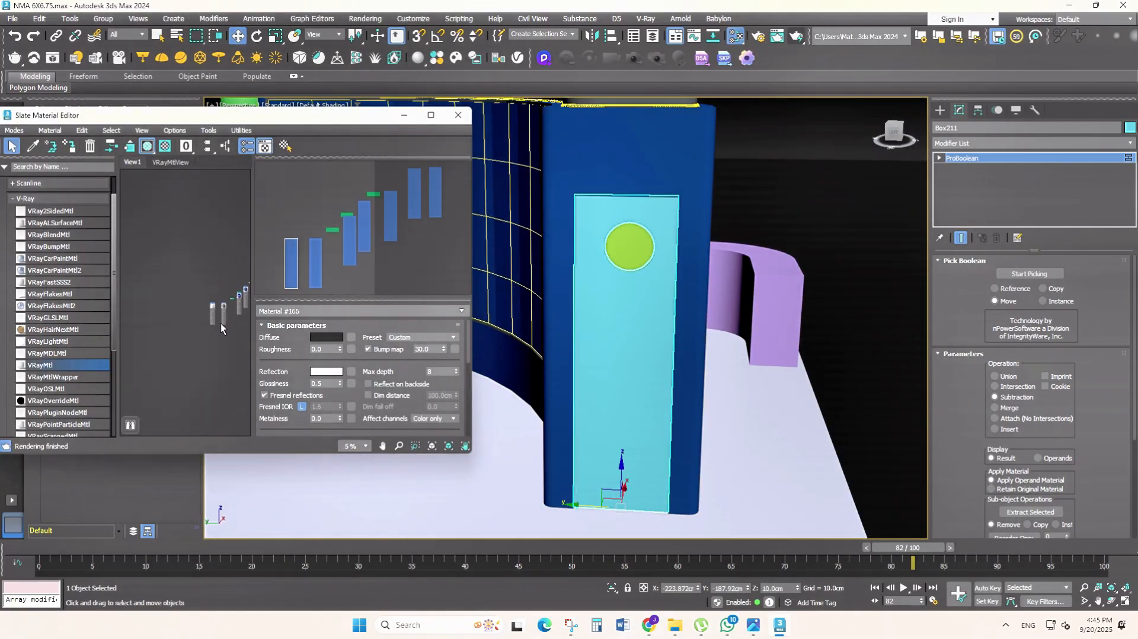
pyautogui.scroll(-3, 150, 366)
# - Select the porthole disc, create a new VRayMtl for it and open the material's preset choices
pyautogui.click(629, 246)
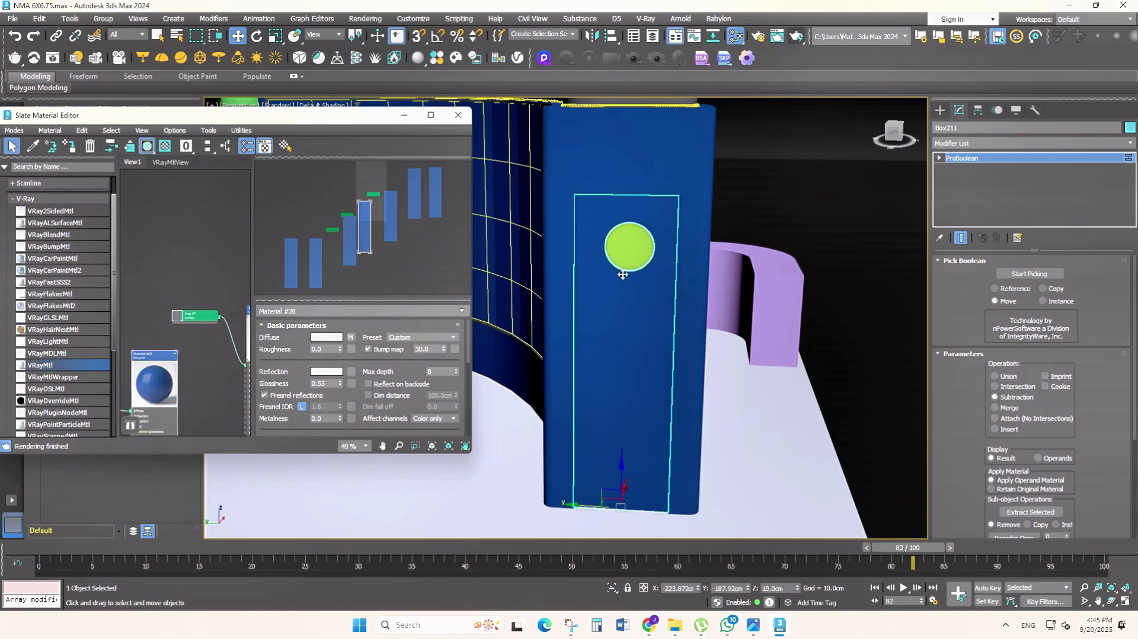
pyautogui.scroll(-2, 144, 351)
pyautogui.moveTo(82, 370); pyautogui.dragTo(195, 288)
pyautogui.click(422, 337)
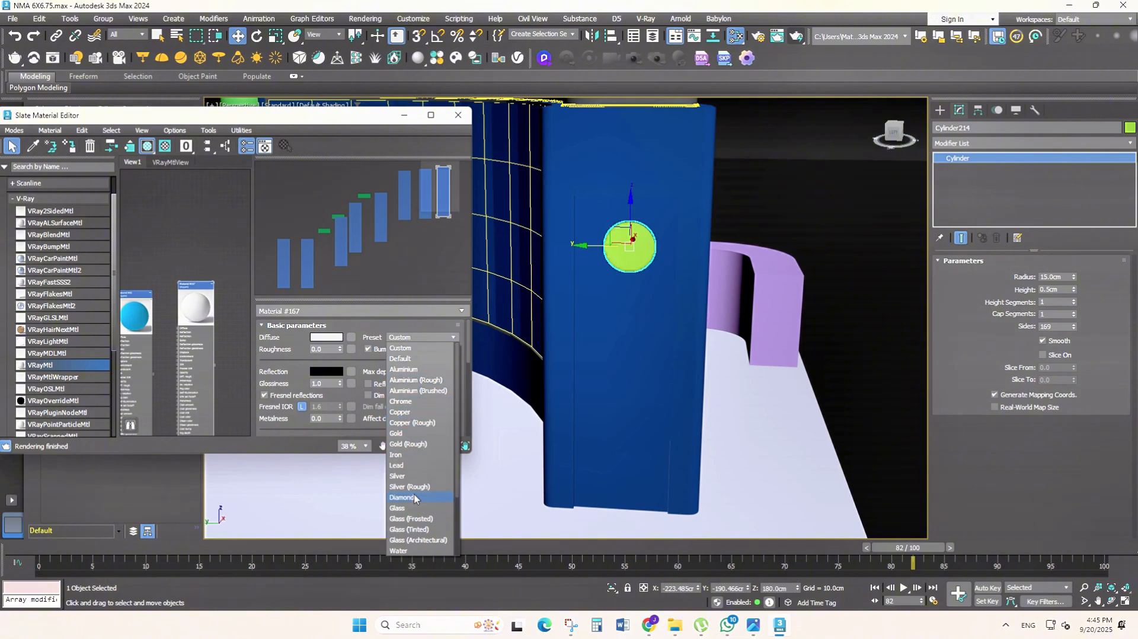